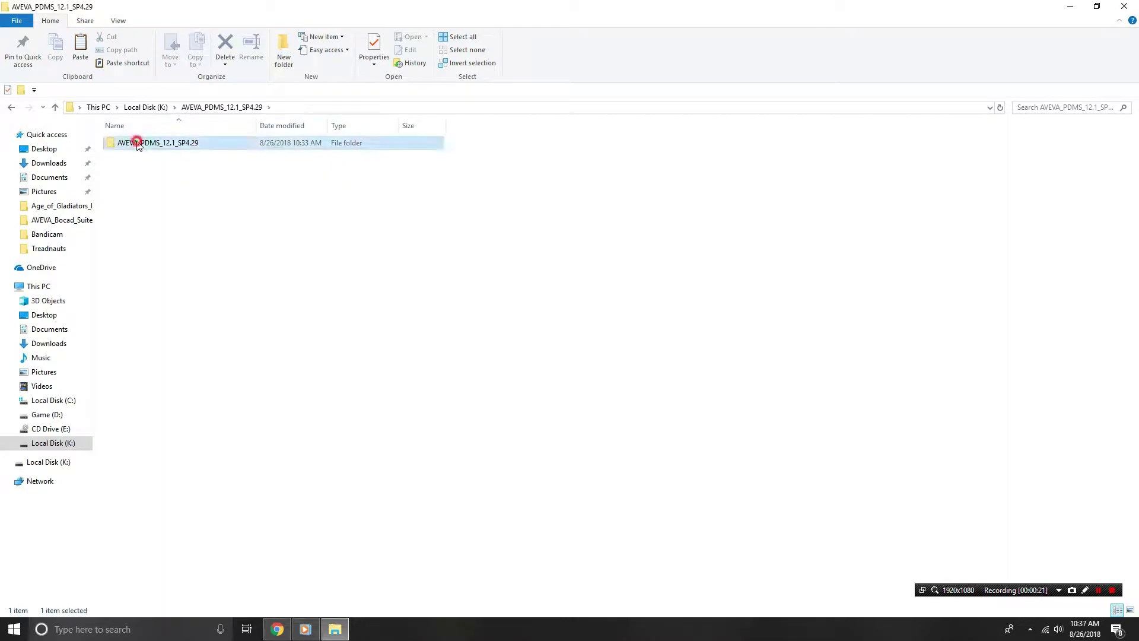
Open the AVEVA_PDMS_12.1_SP4.29 folder and check the Readme for the path of the PDMS setup file
click(133, 217)
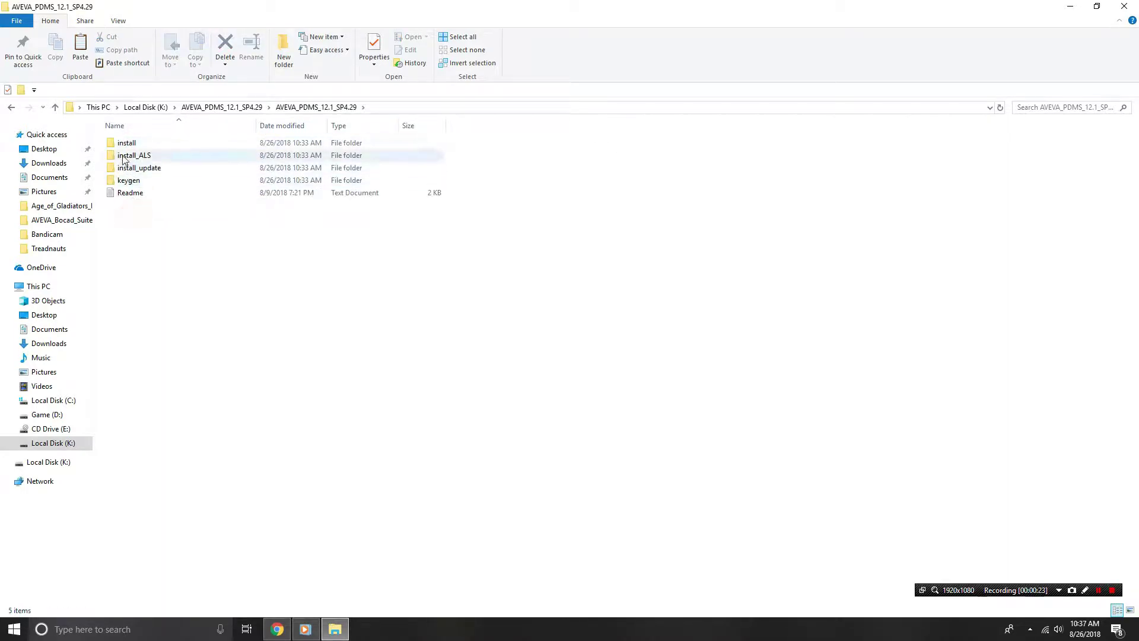
double_click(135, 194)
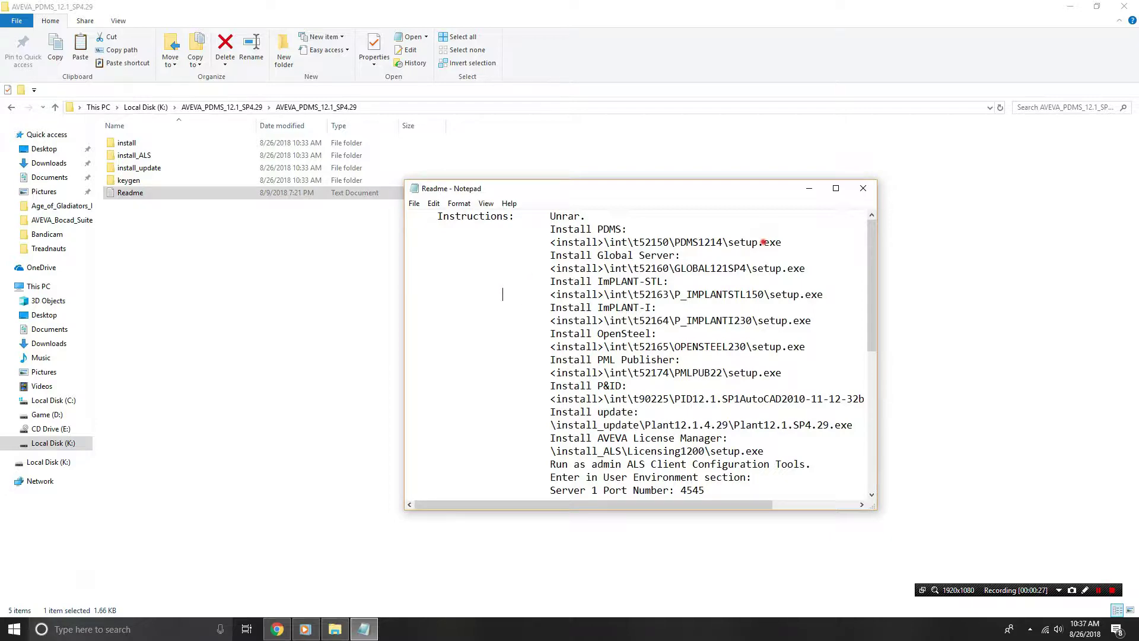
click(763, 241)
double_click(434, 206)
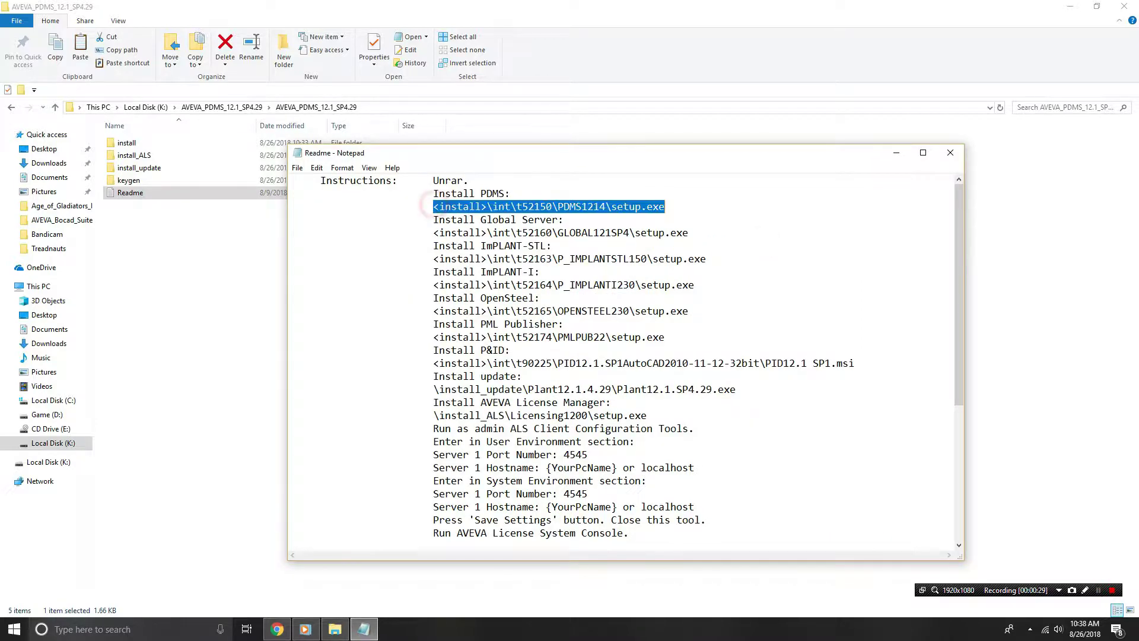
click(896, 152)
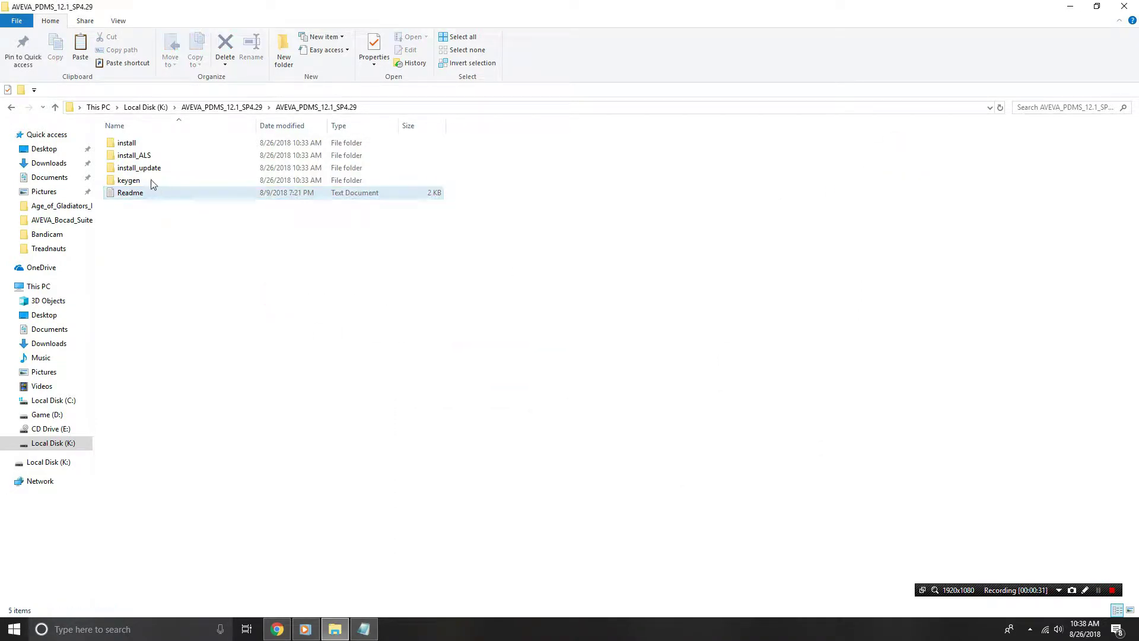
Launch the setup application from the install\int\t52150\PDMS1214 folder
double_click(129, 144)
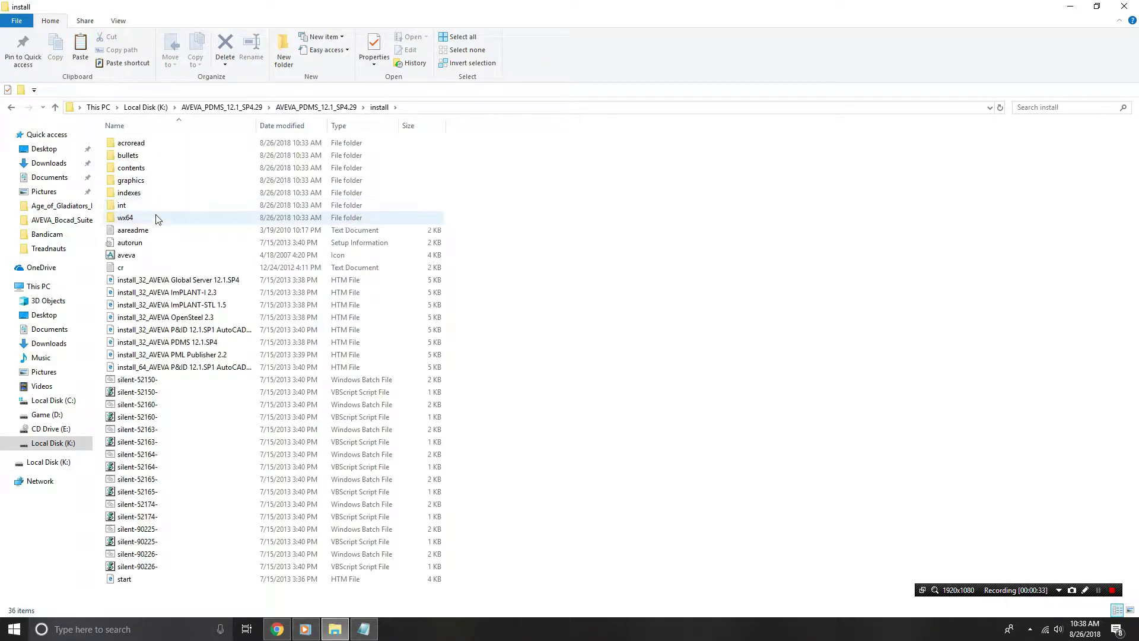
double_click(155, 218)
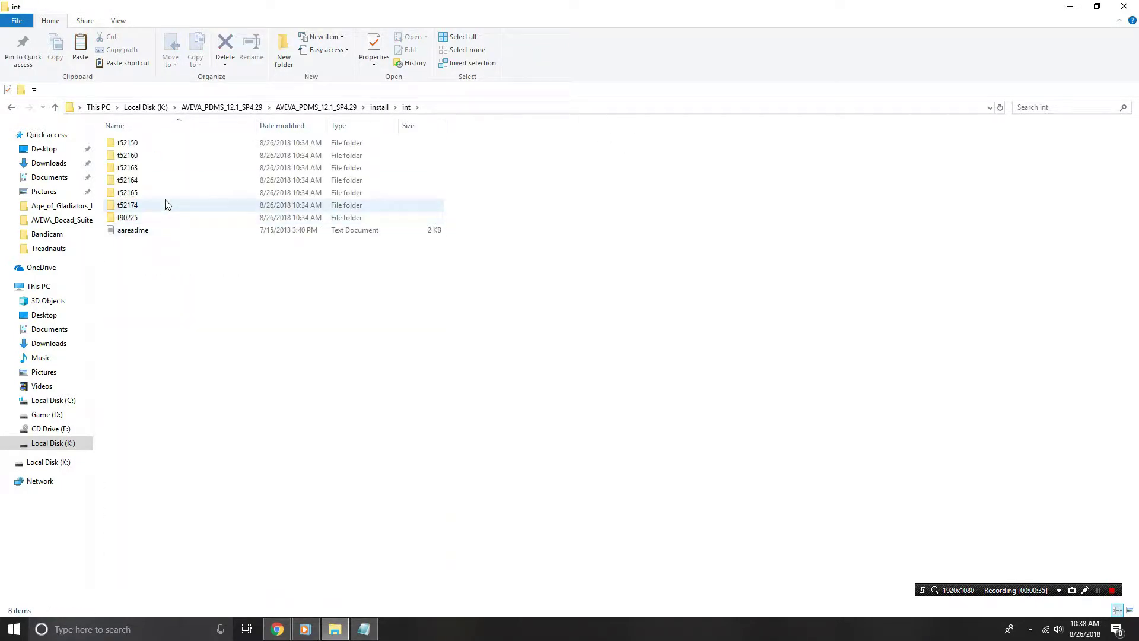
click(136, 146)
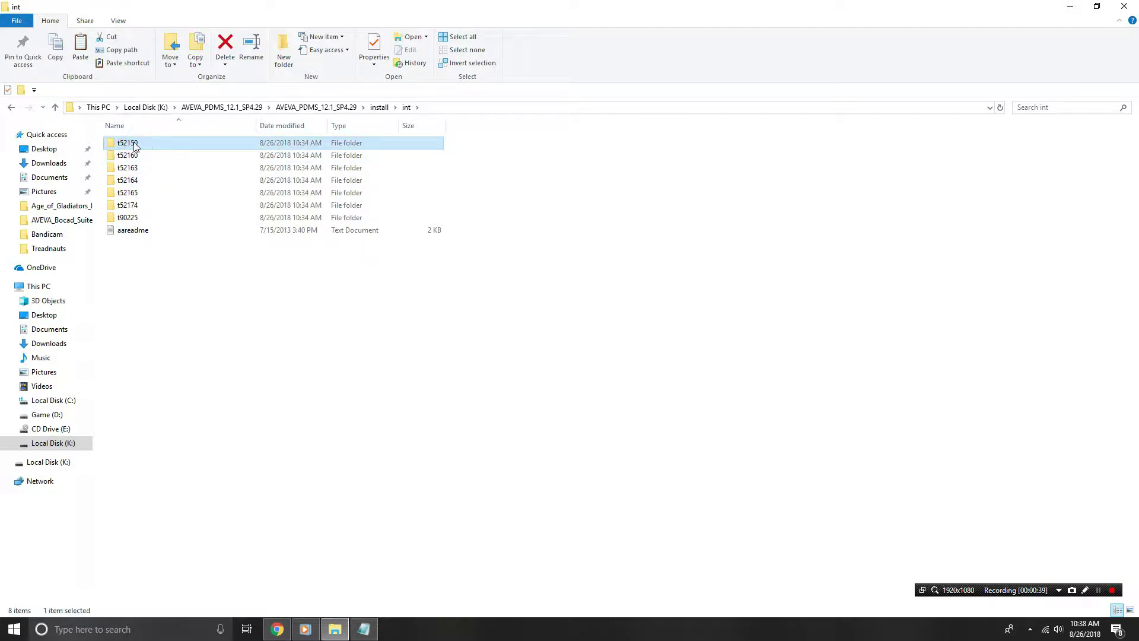
double_click(135, 146)
double_click(145, 143)
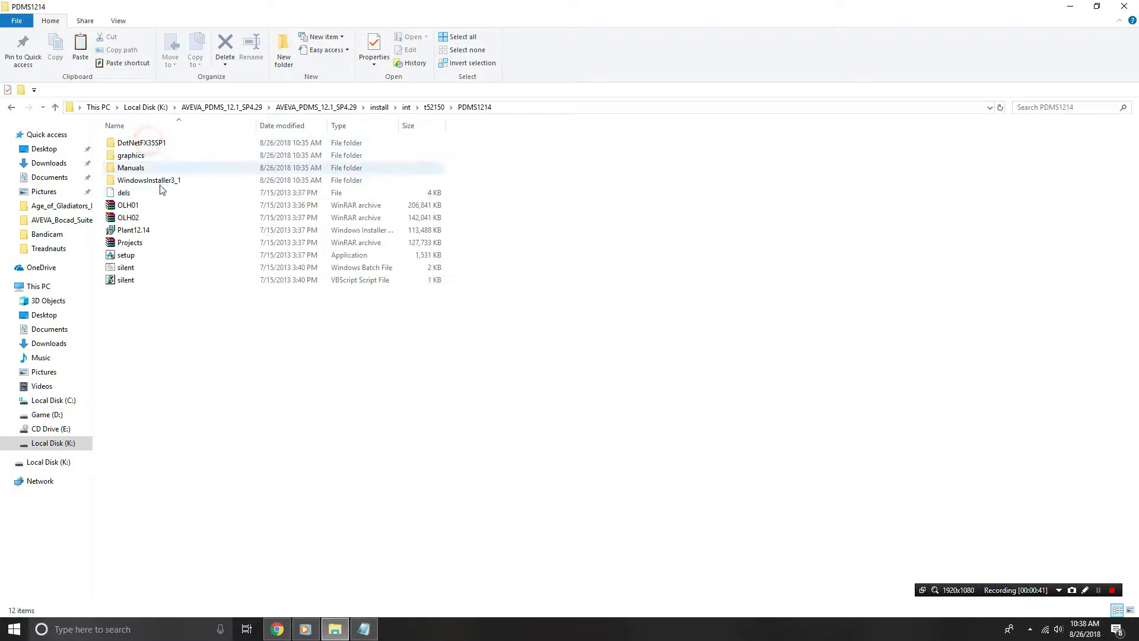
click(120, 256)
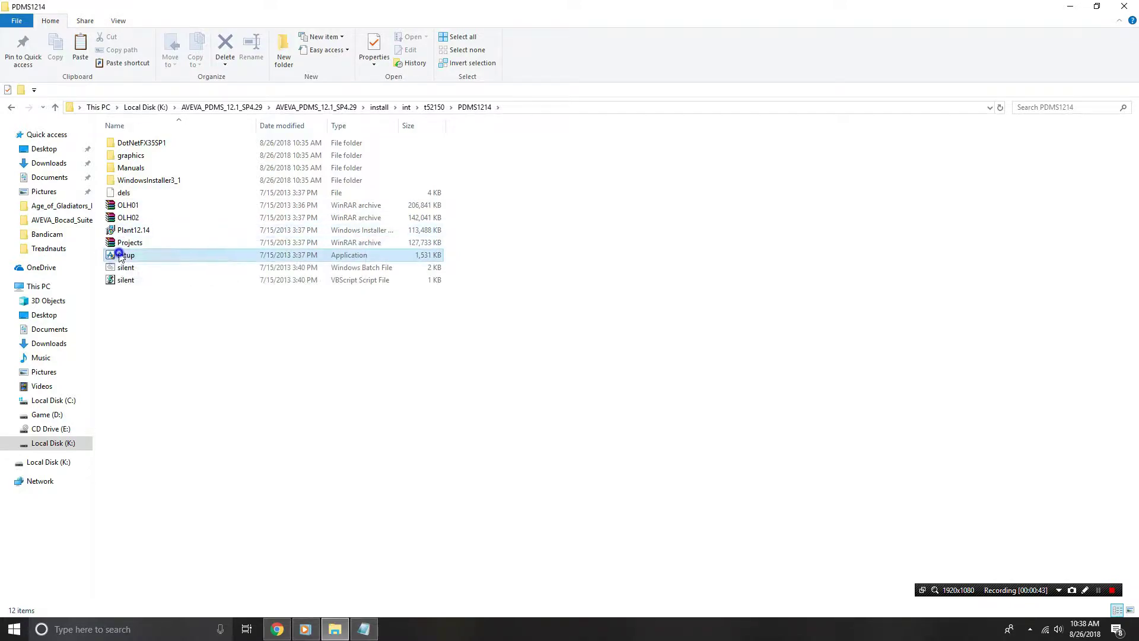
right_click(120, 255)
click(172, 274)
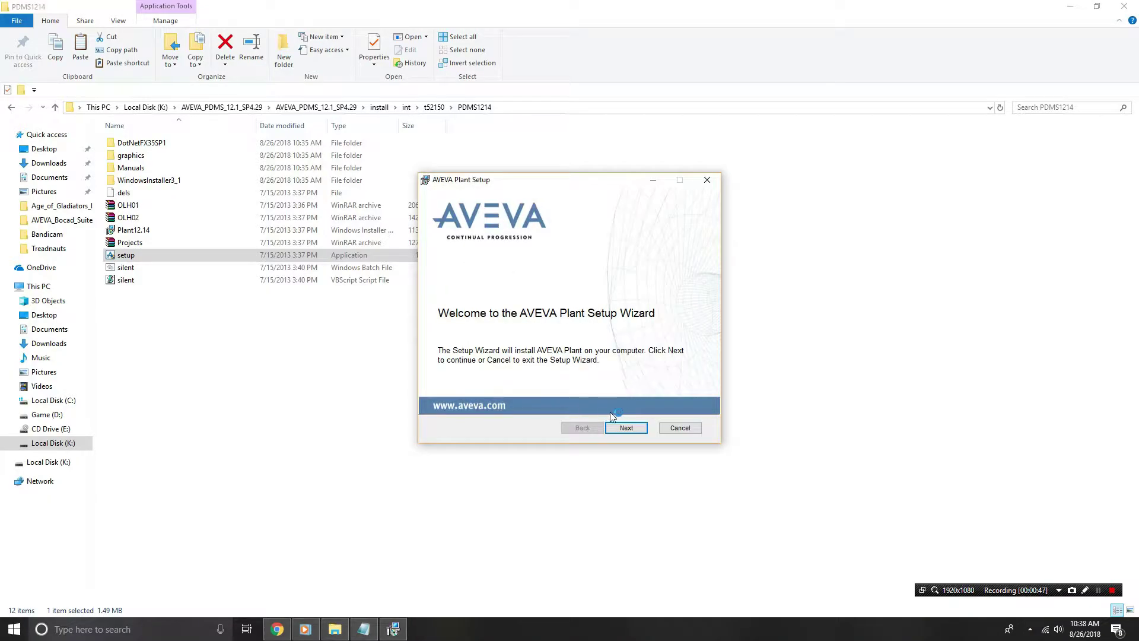
Accept the AVEVA Plant license terms and keep the default features, folder paths and shortcut options
click(629, 428)
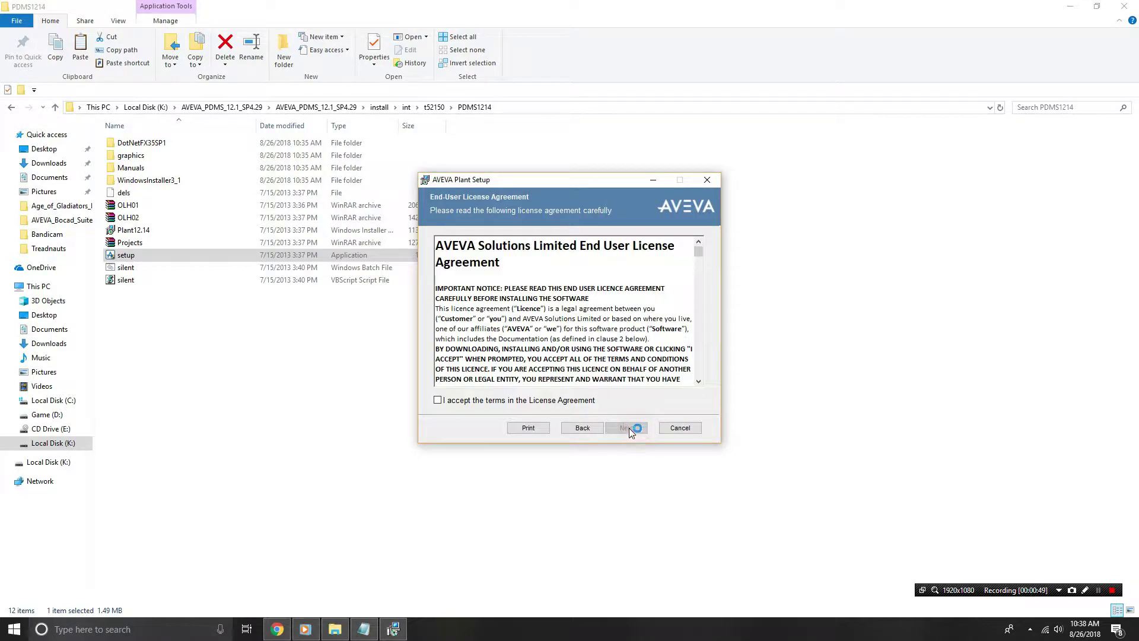
click(578, 404)
click(628, 427)
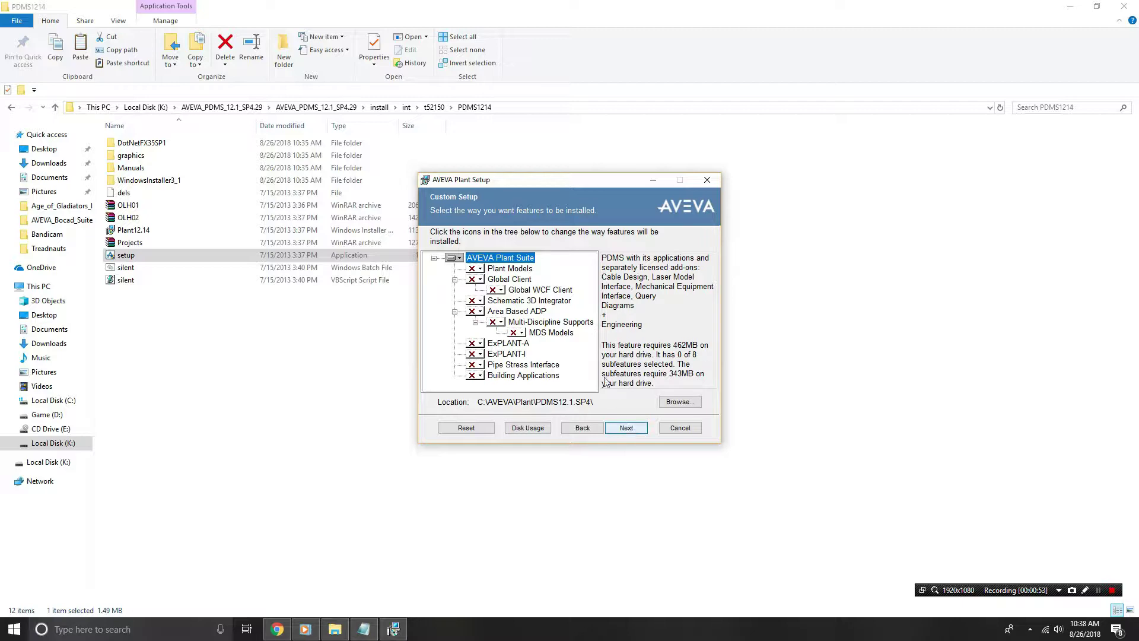
click(627, 428)
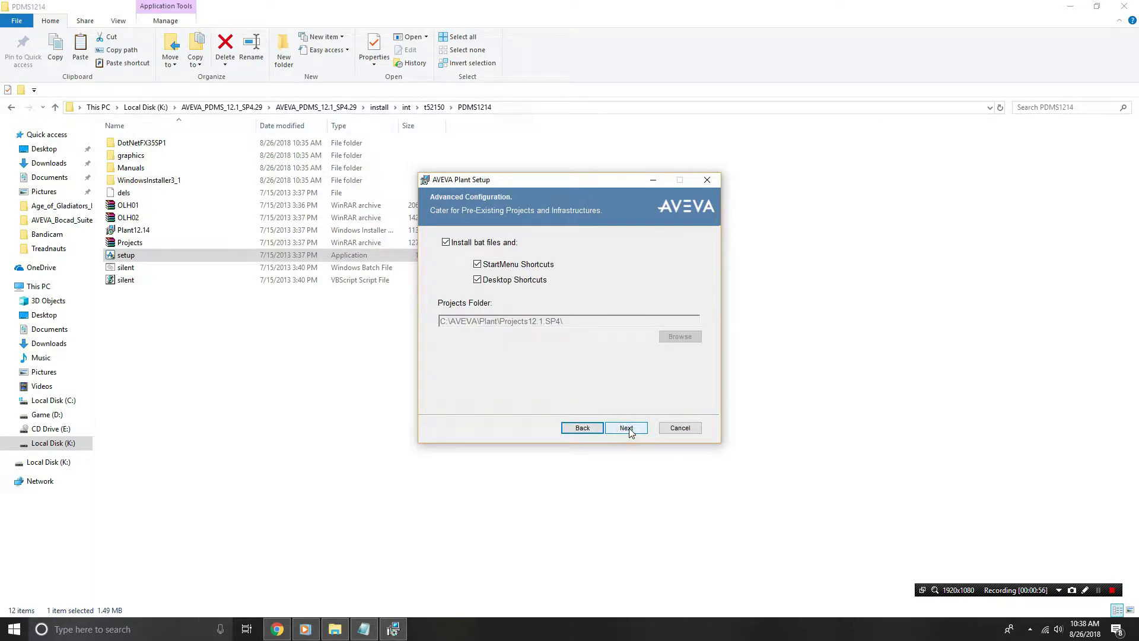
click(627, 428)
click(628, 428)
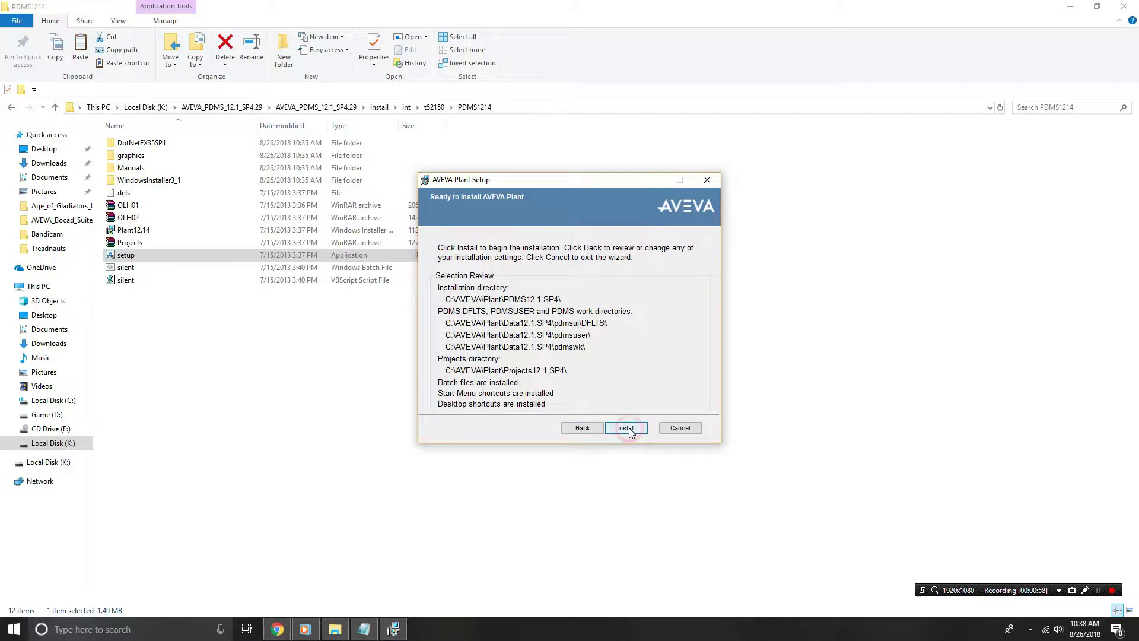
Recheck the default working folder paths, install AVEVA Plant, and finish the setup wizard
click(606, 427)
click(587, 428)
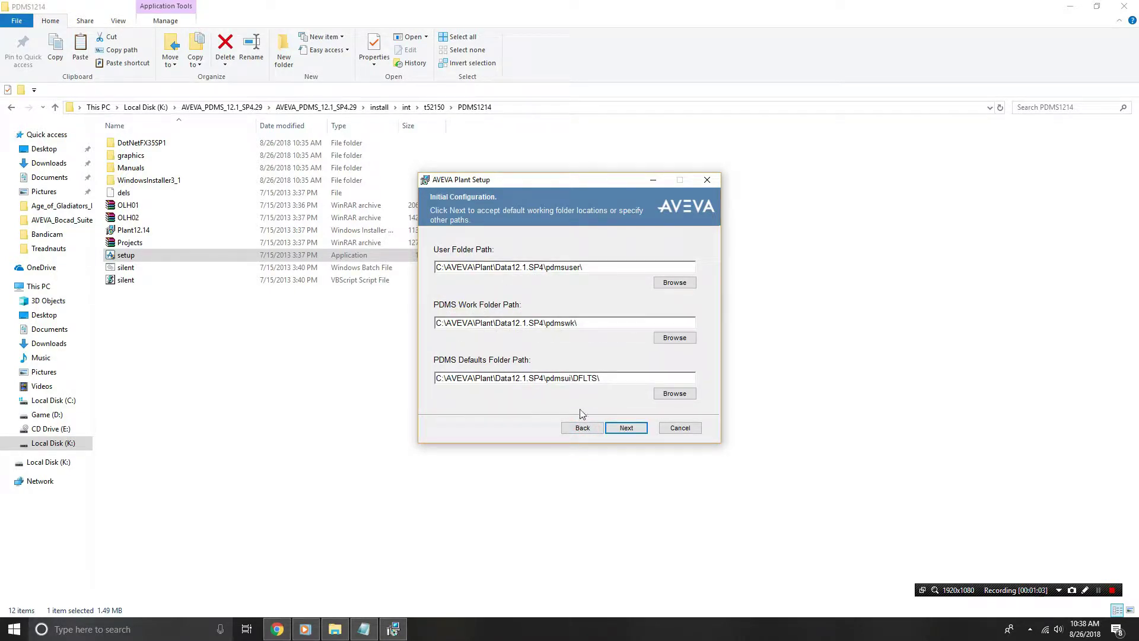
click(632, 431)
click(633, 429)
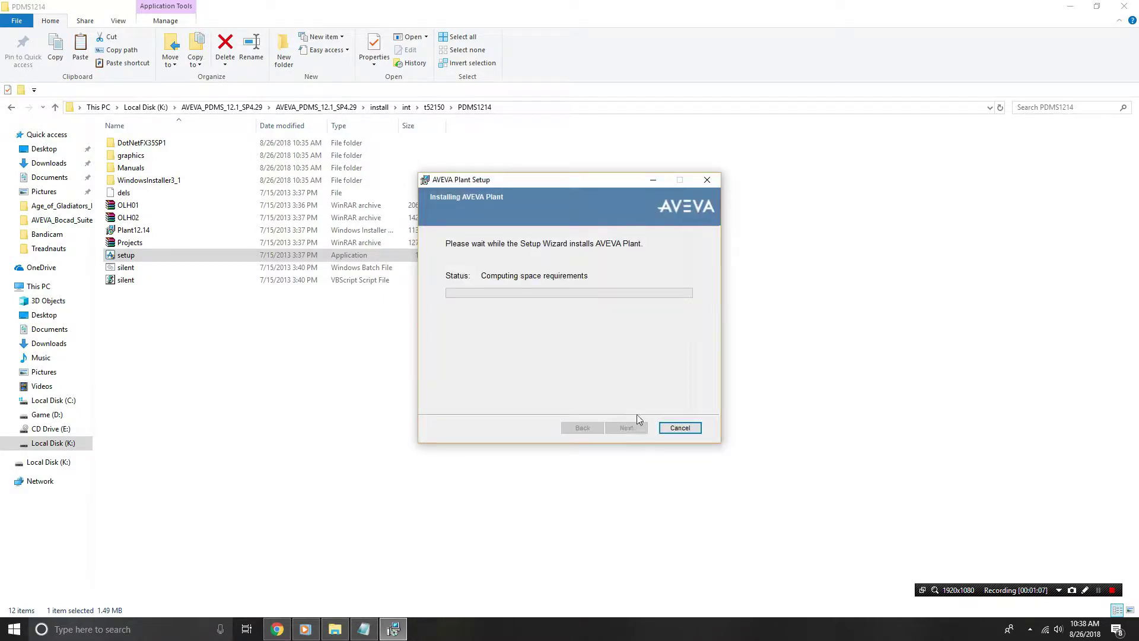
click(516, 354)
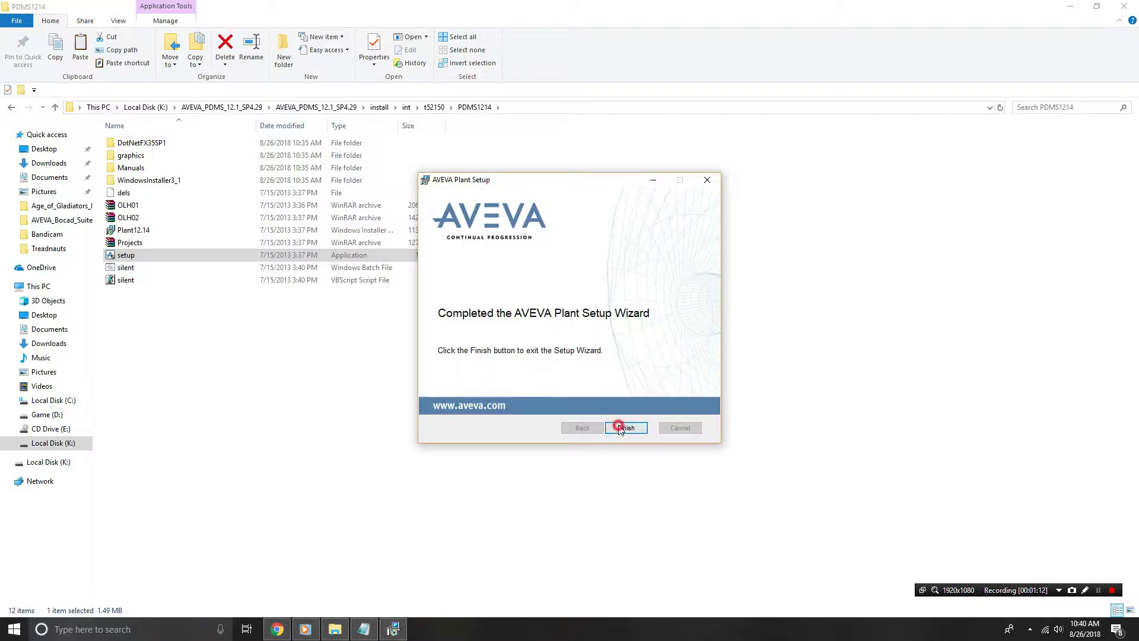
click(619, 427)
Review the remaining component, update and license manager installation instructions in the Readme
click(208, 367)
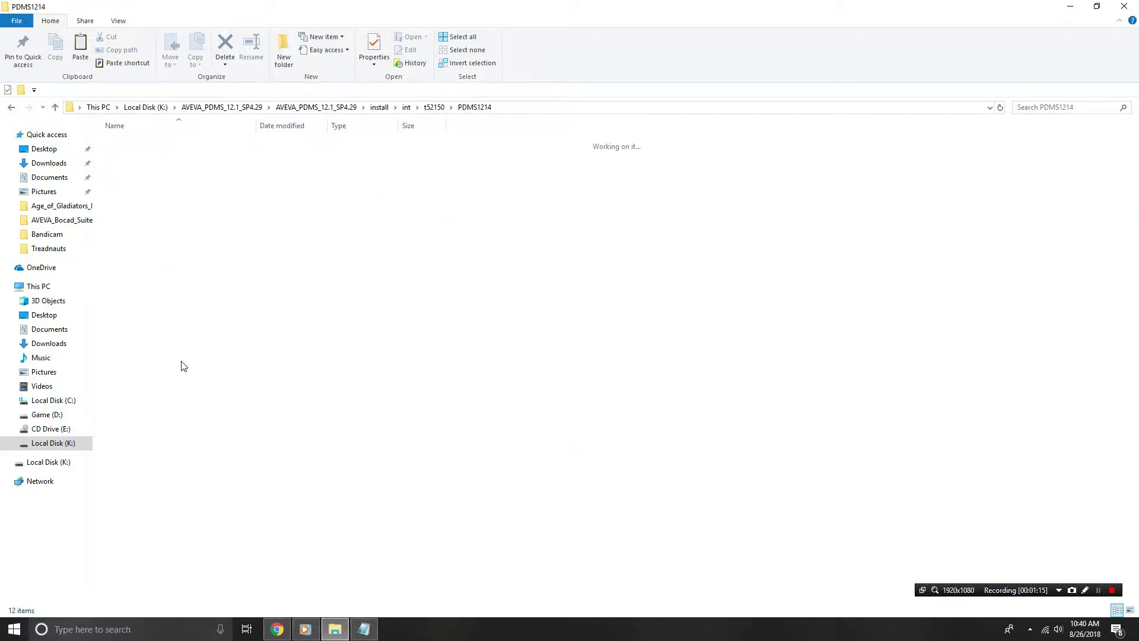
key(BackSpace)
click(233, 318)
key(alt+Tab)
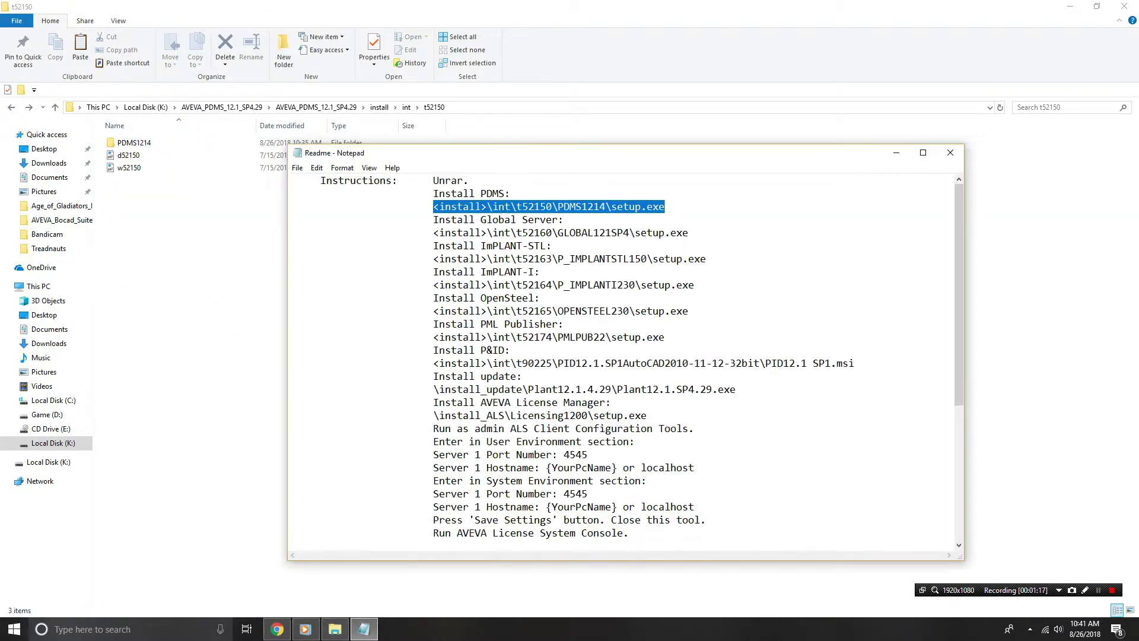
drag(451, 219, 635, 442)
click(510, 352)
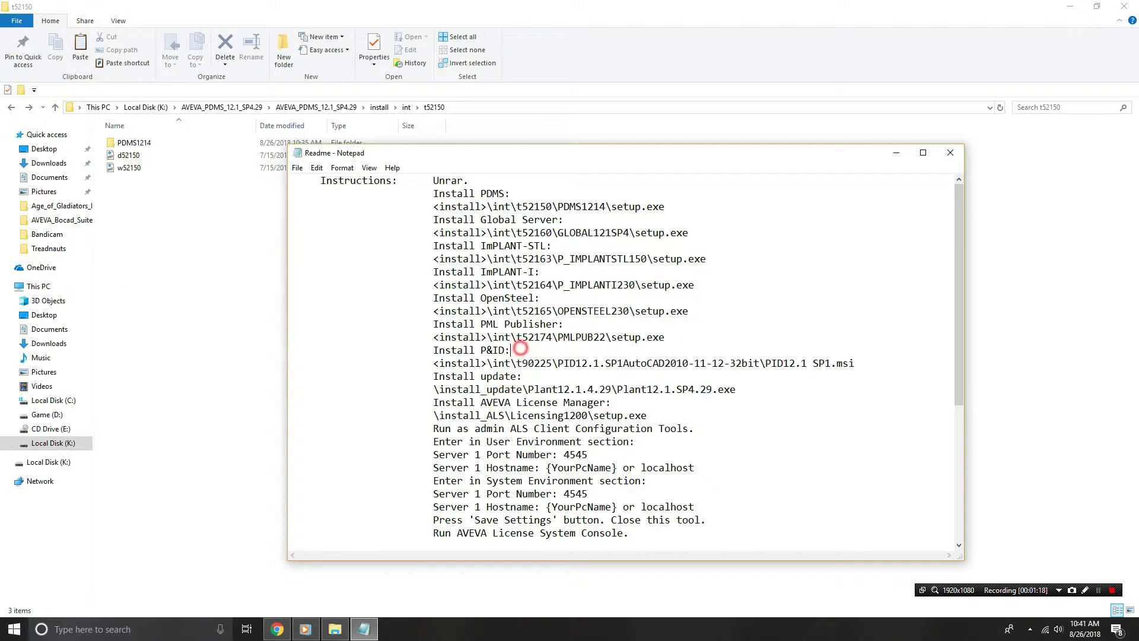
click(617, 232)
click(895, 153)
Return to the inner AVEVA_PDMS_12.1_SP4.29 folder that holds the install, install_ALS and install_update folders
click(312, 360)
key(BackSpace)
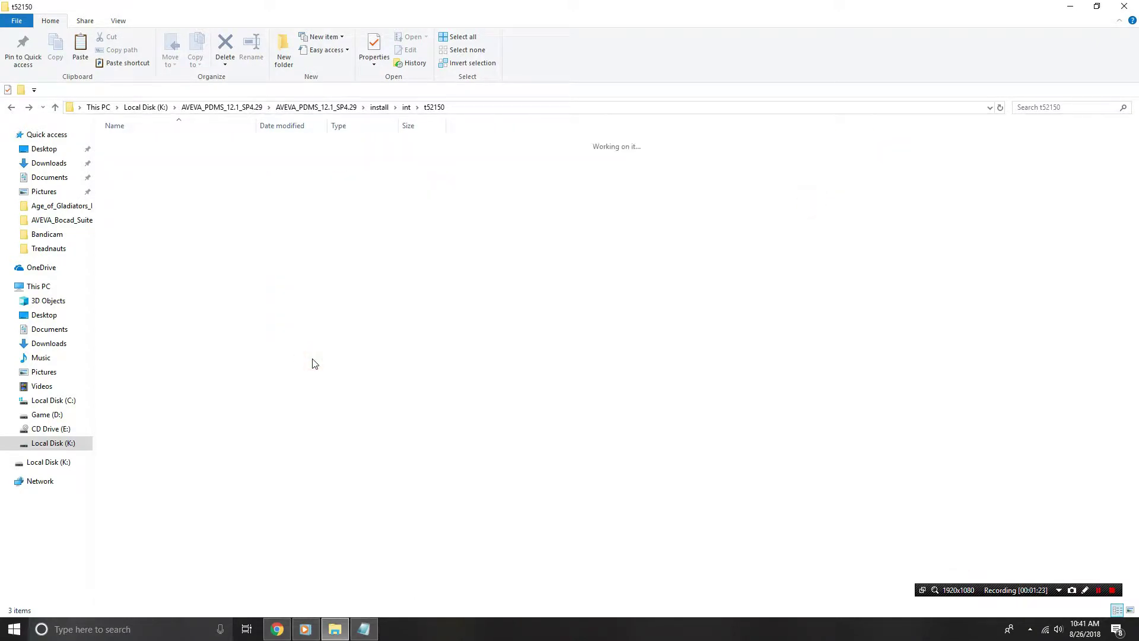
key(BackSpace)
key(BackSpace)
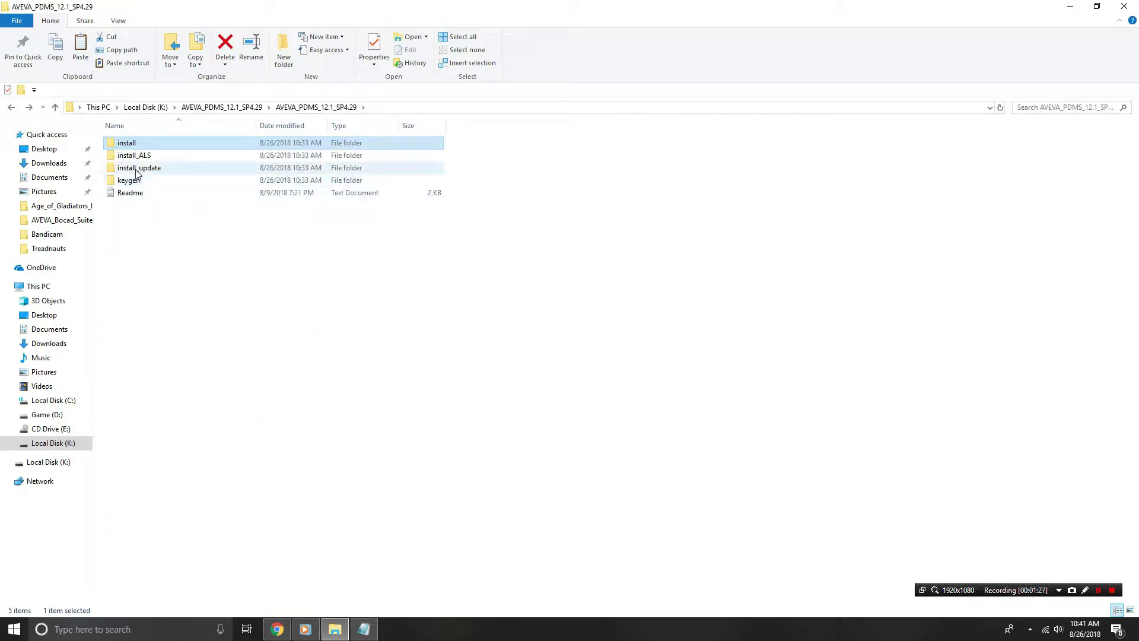
click(137, 170)
double_click(133, 157)
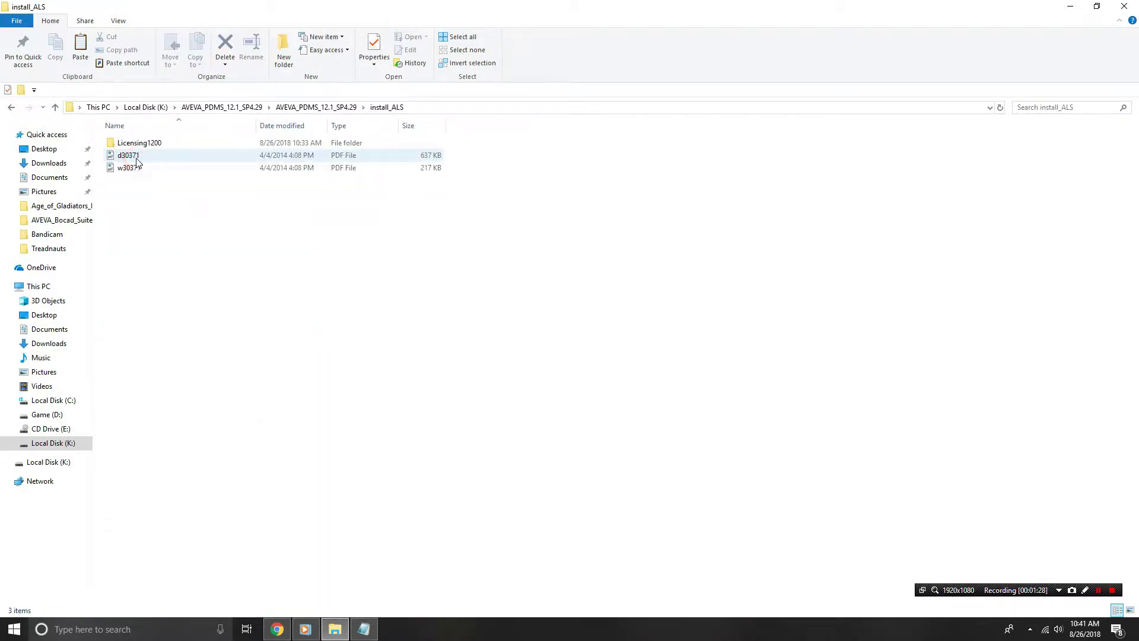
double_click(143, 145)
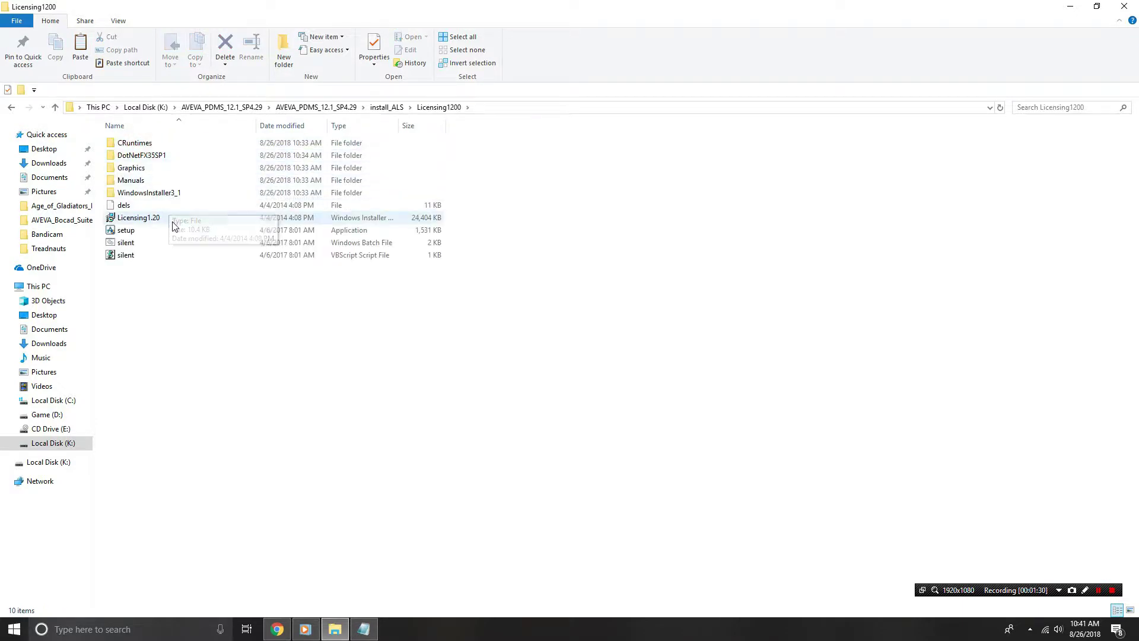
key(BackSpace)
key(BackSpace)
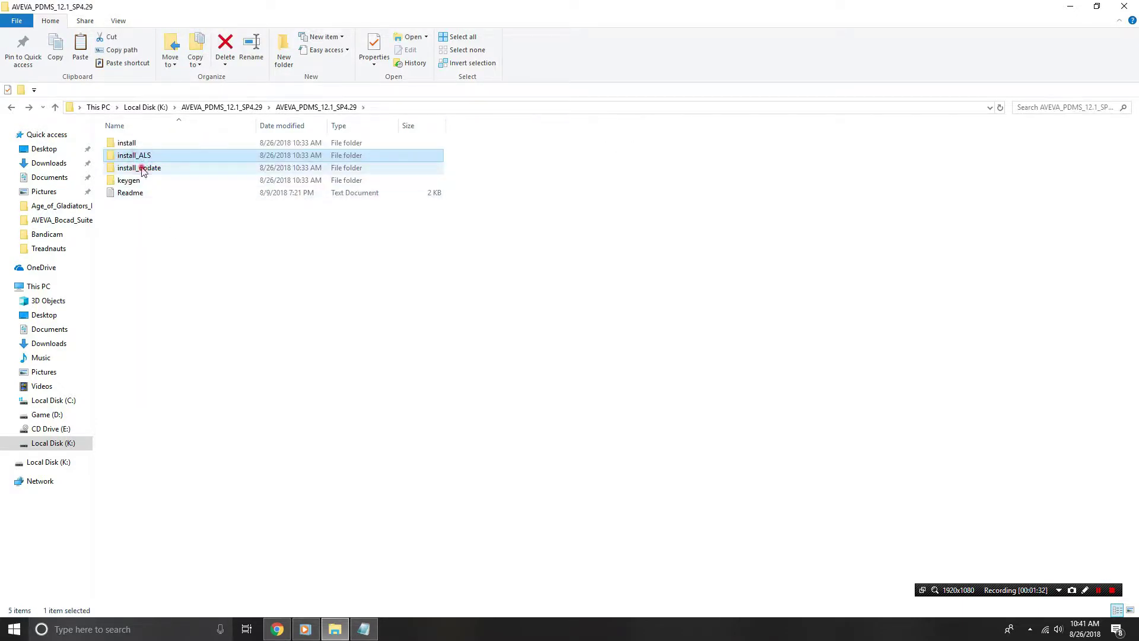
Run Plant12.1.SP4.29 from install_update\Plant12.1.4.29 and install the AVEVA Plant patch
double_click(140, 168)
double_click(123, 144)
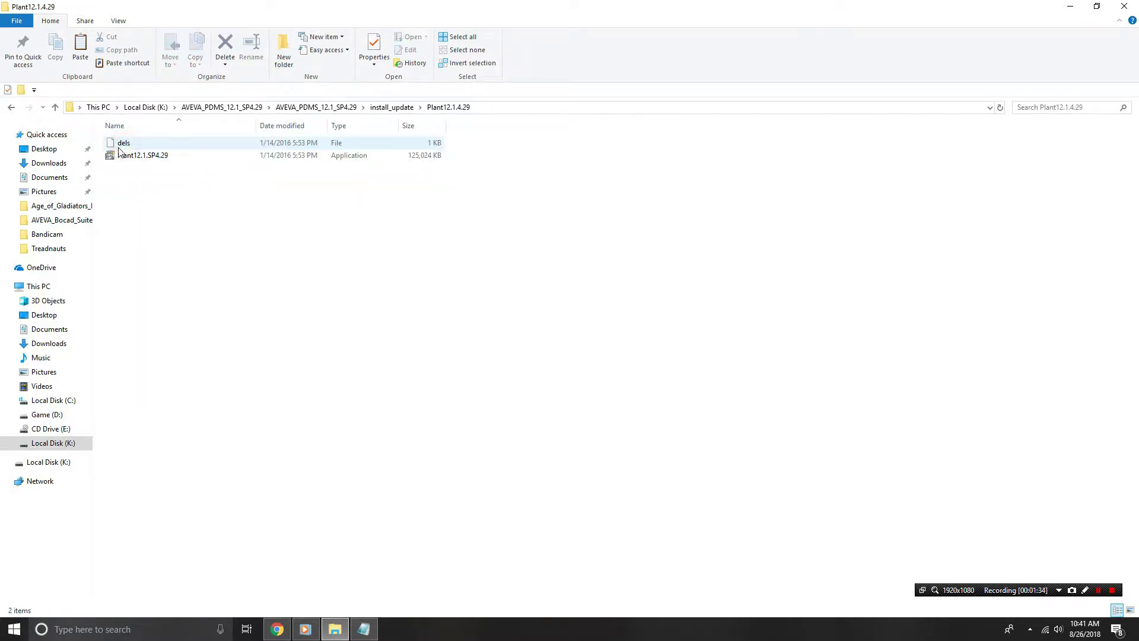
click(122, 156)
right_click(131, 168)
click(146, 176)
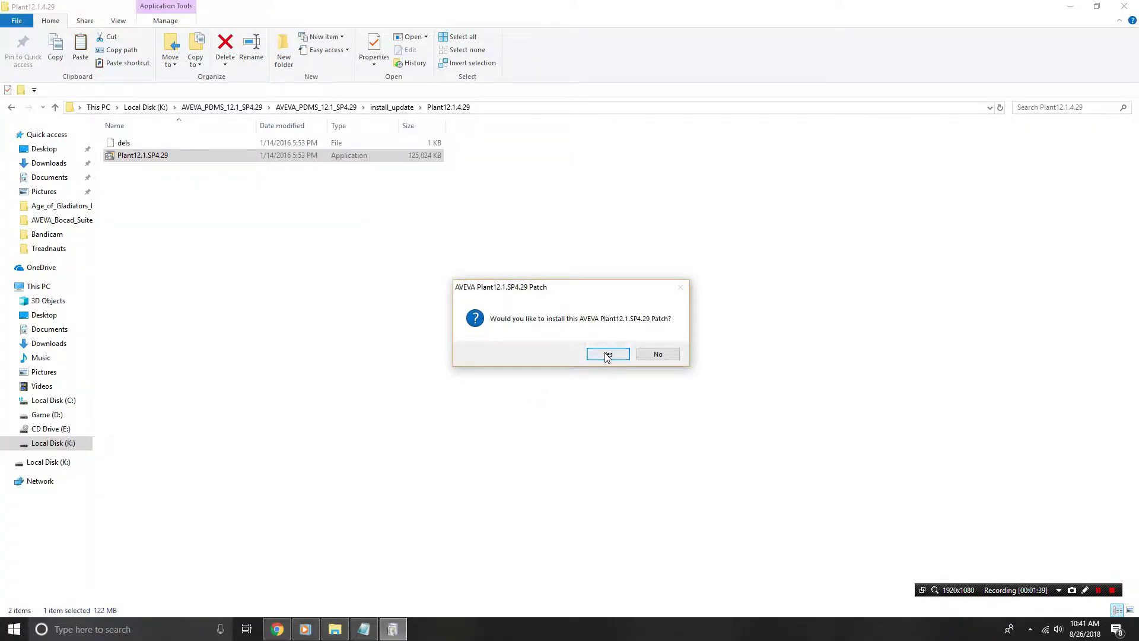
click(606, 355)
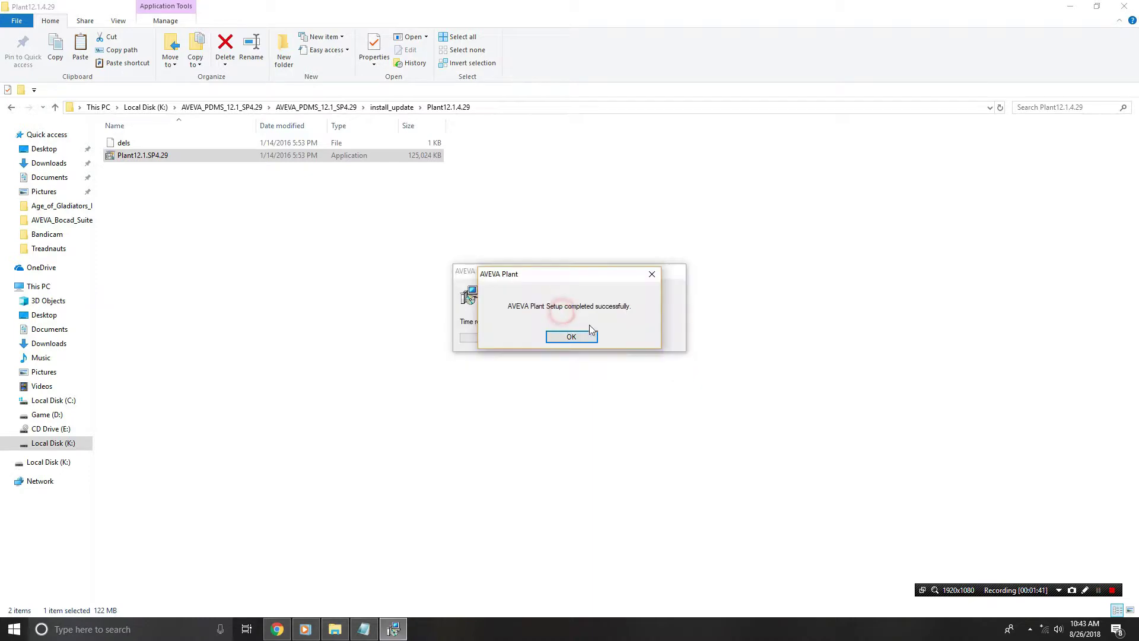
click(571, 337)
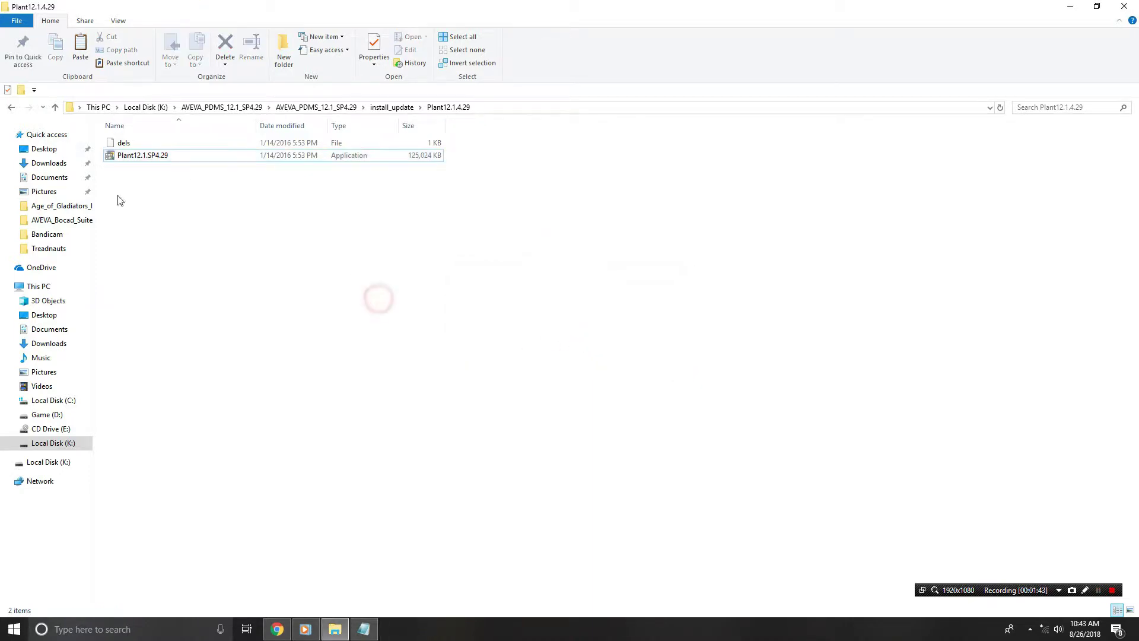
Launch the setup application from the install_ALS\Licensing1200 folder
key(BackSpace)
key(BackSpace)
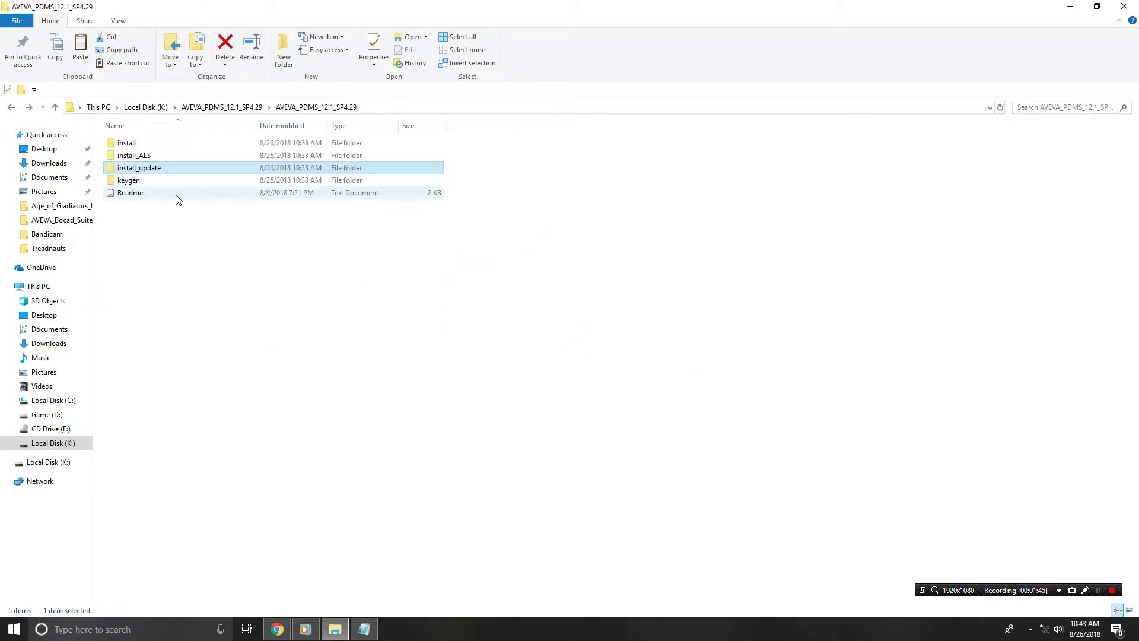
click(133, 155)
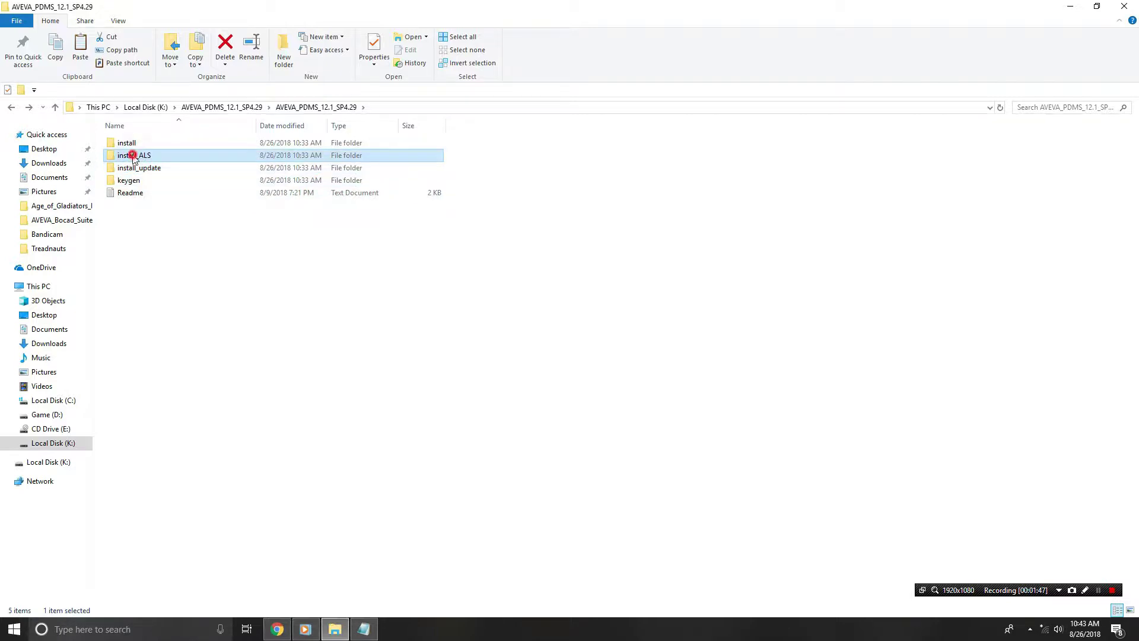
double_click(133, 155)
double_click(127, 143)
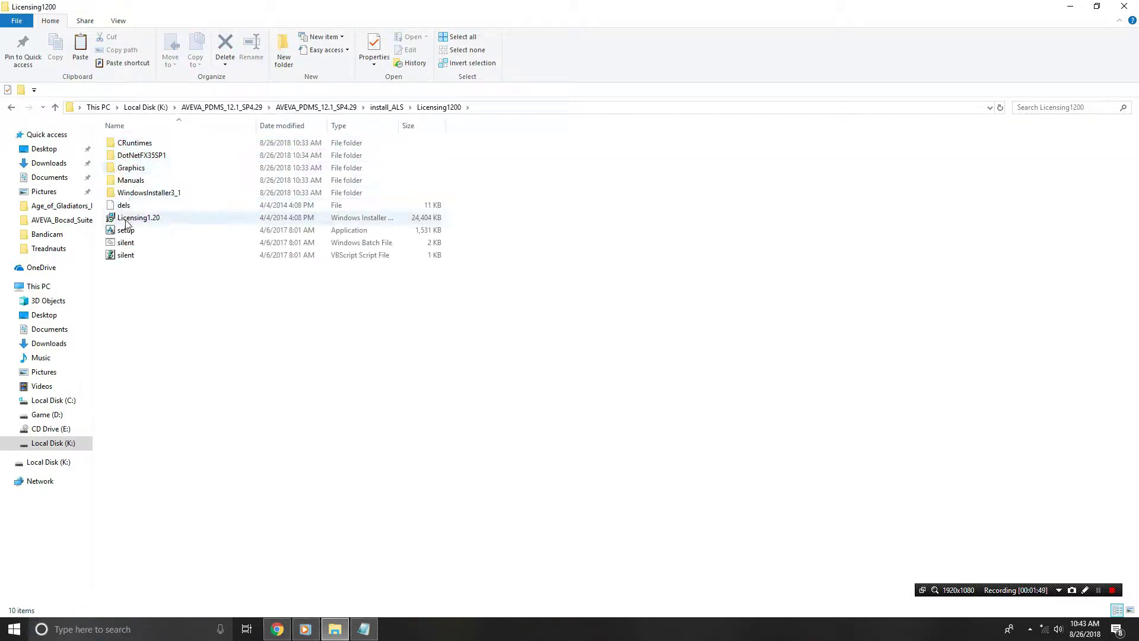
right_click(127, 233)
click(148, 243)
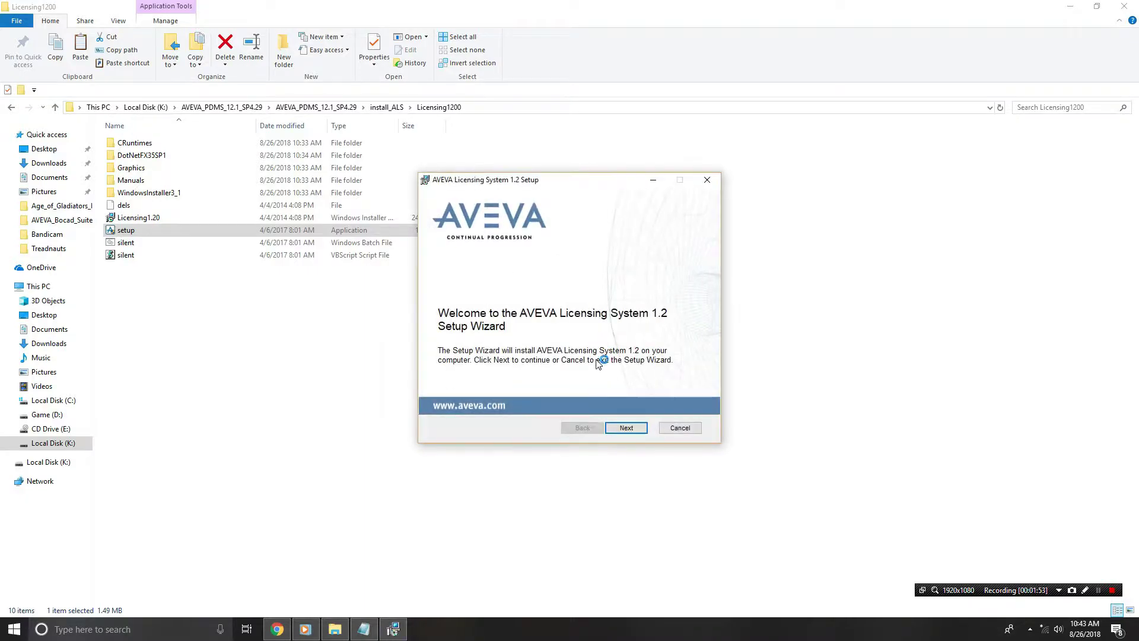
Install AVEVA Licensing System 1.2 and finish its setup wizard
click(617, 427)
click(623, 427)
click(621, 428)
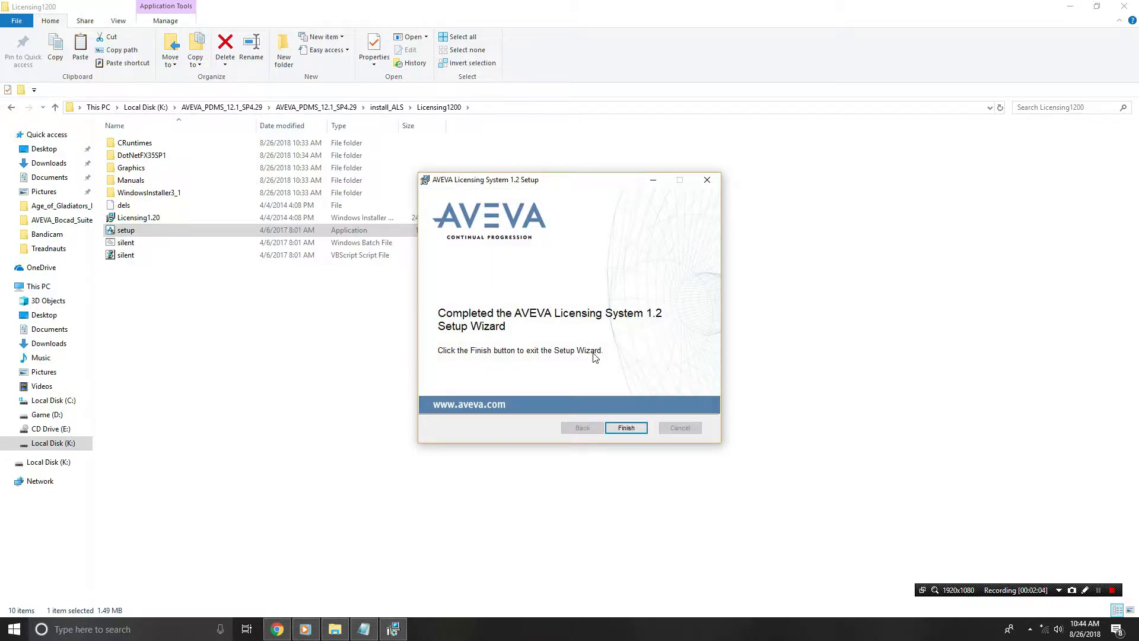
click(626, 427)
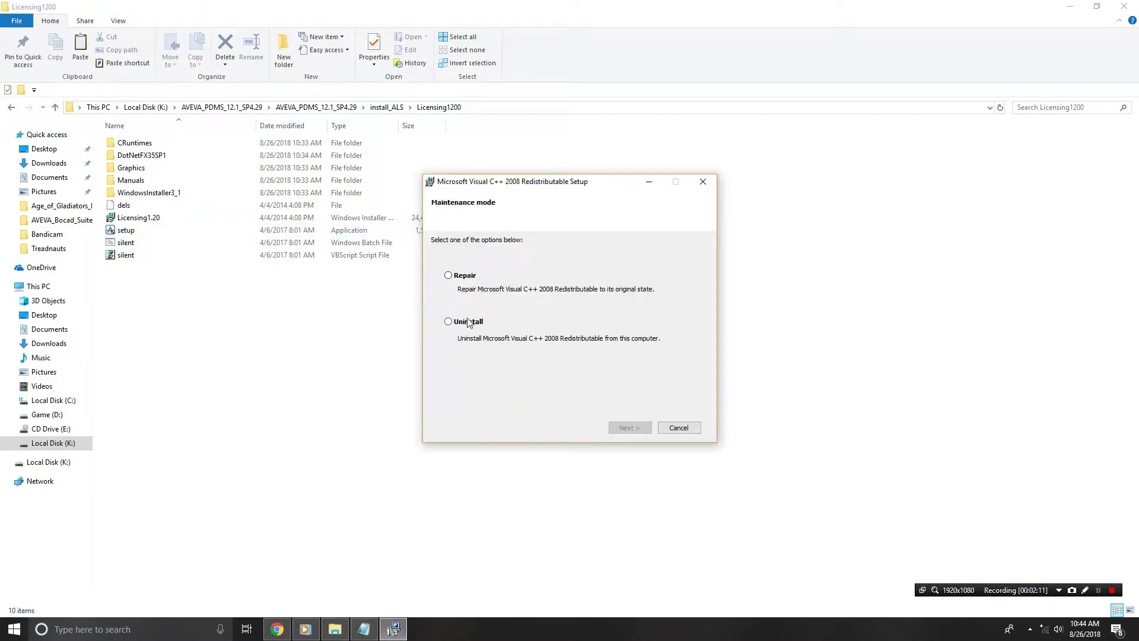
Repair the Microsoft Visual C++ 2008 Redistributable and finish its setup
click(449, 275)
click(630, 427)
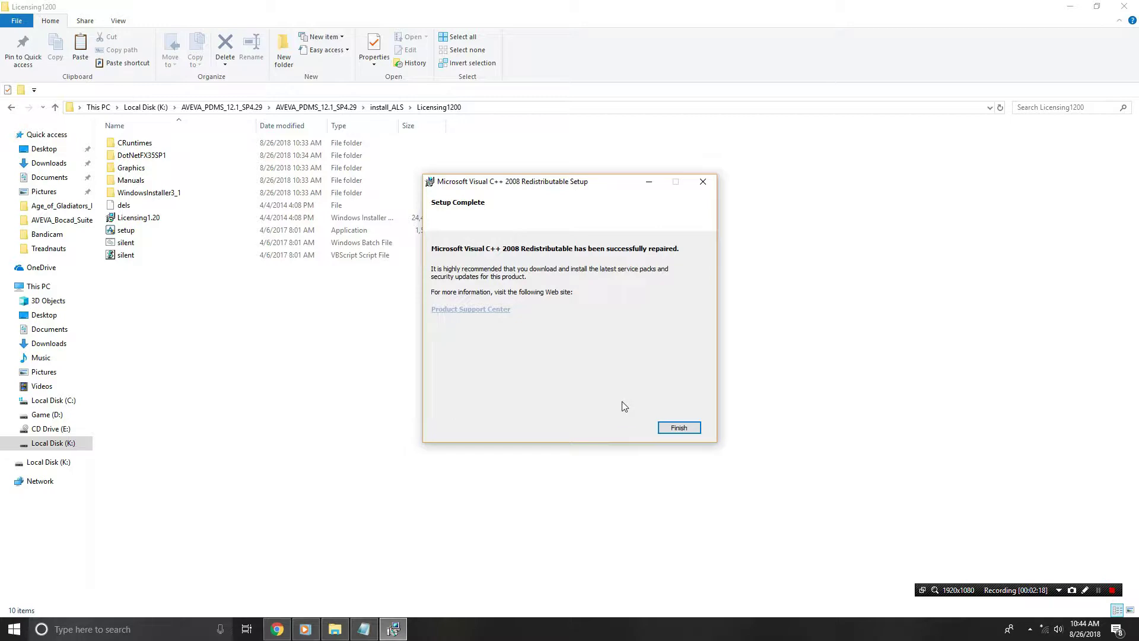
click(681, 428)
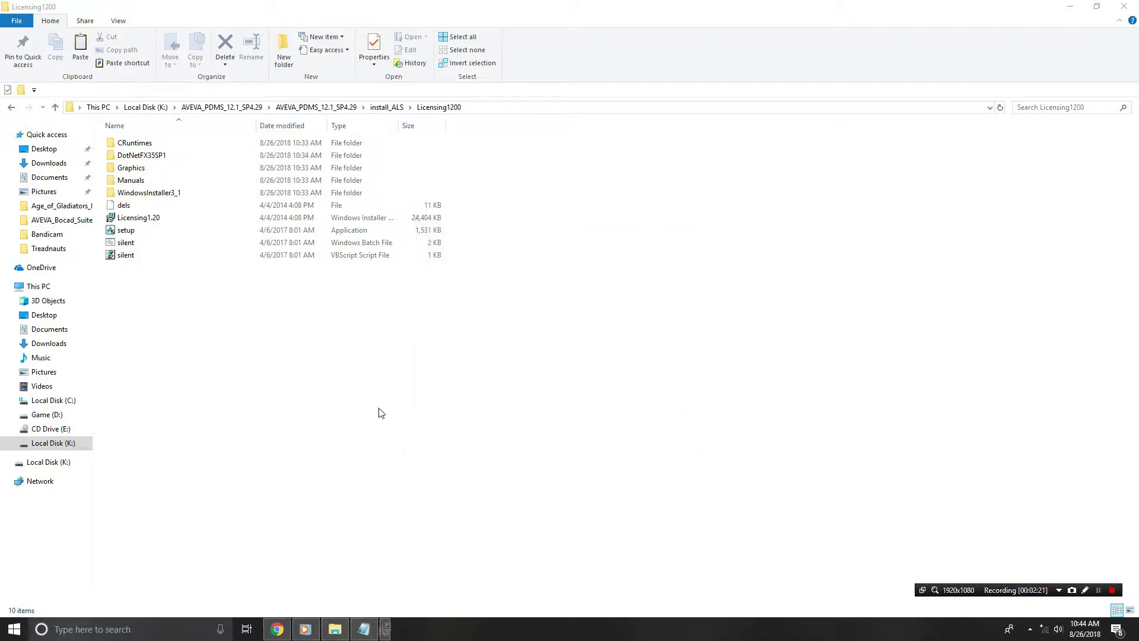
Check the Readme's licensing instructions and open the keygen folder inside the inner AVEVA_PDMS_12.1_SP4.29 folder
click(363, 629)
scroll(626, 356, down, 7)
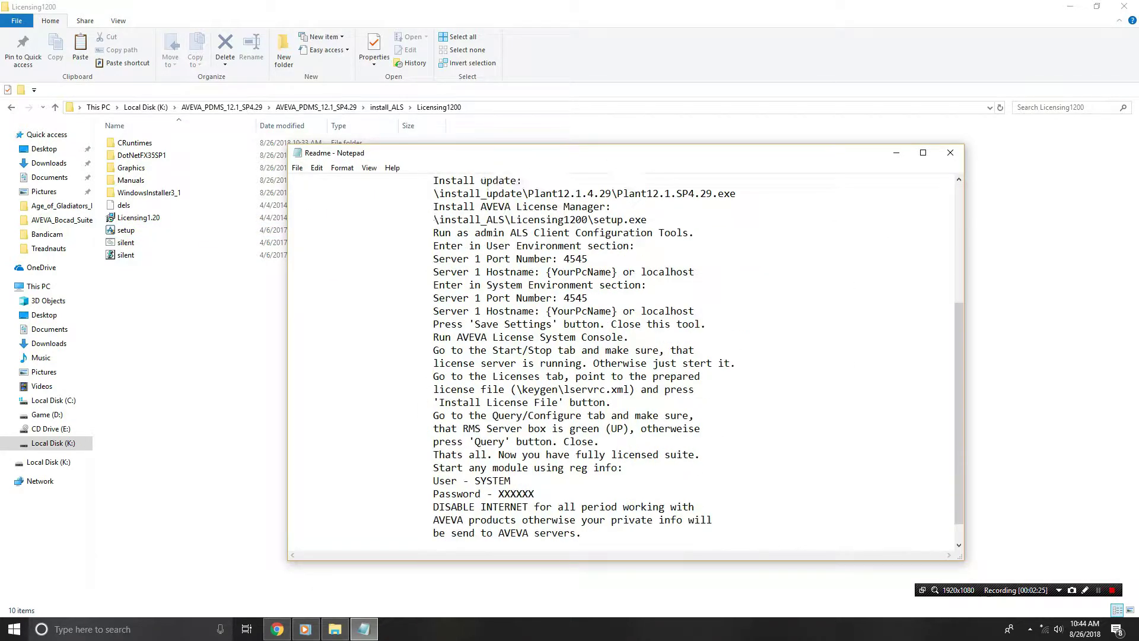
scroll(626, 356, down, 1)
click(896, 153)
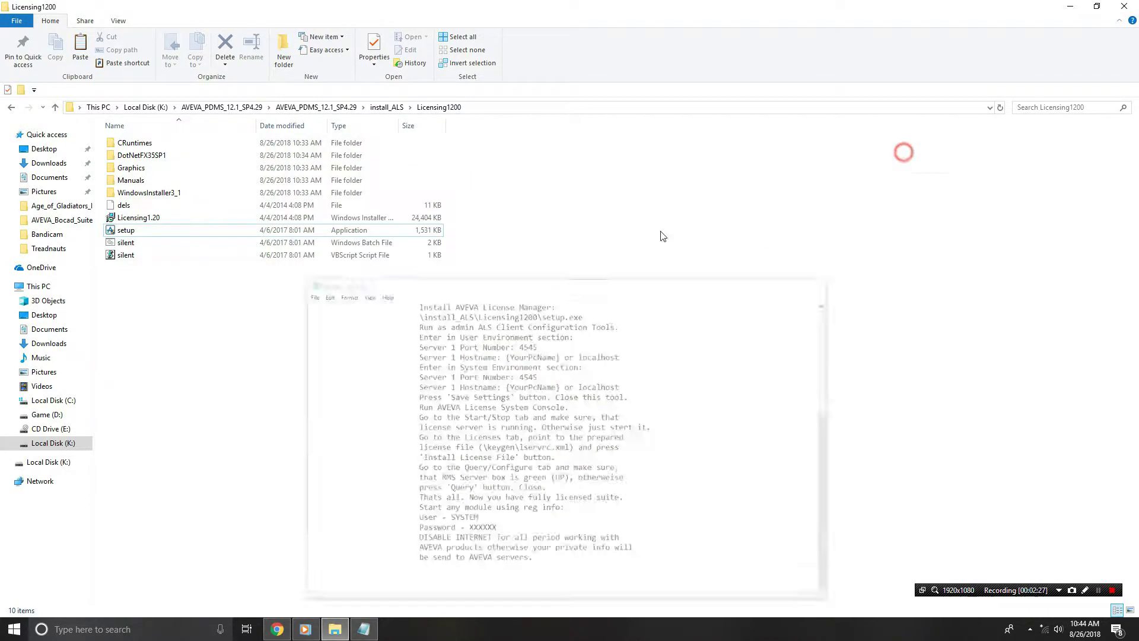
click(186, 407)
key(BackSpace)
click(246, 326)
key(BackSpace)
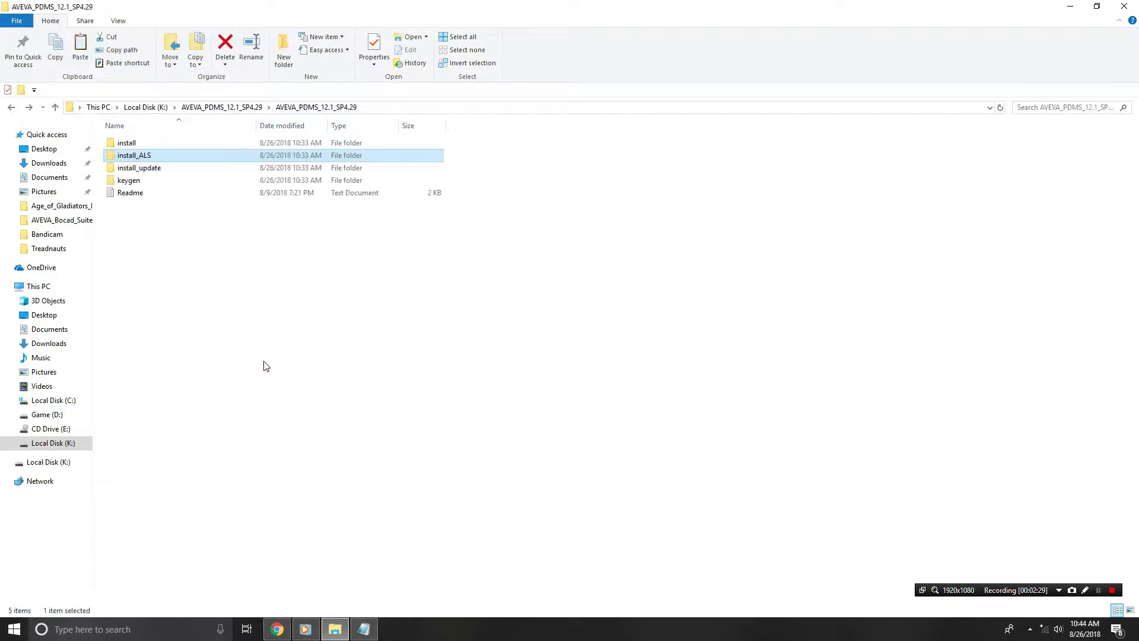
click(204, 334)
click(136, 191)
double_click(129, 181)
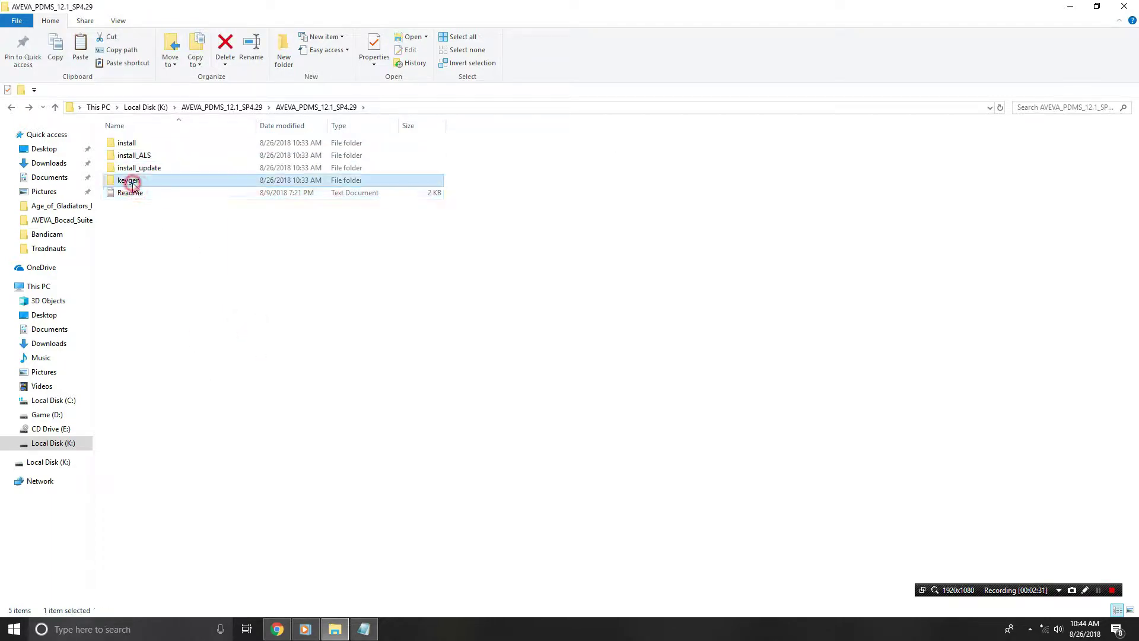
Run Aveva_BOCAD_v22_kg_rev1 to create the lservrc license file in the keygen folder
right_click(134, 142)
click(164, 161)
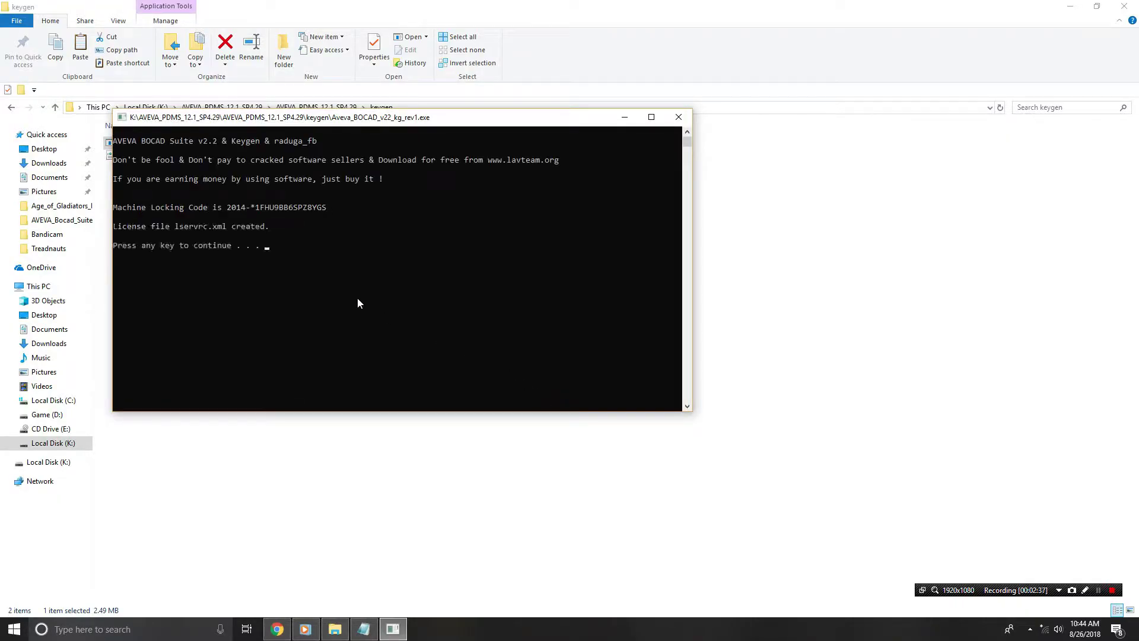
key(Return)
click(258, 237)
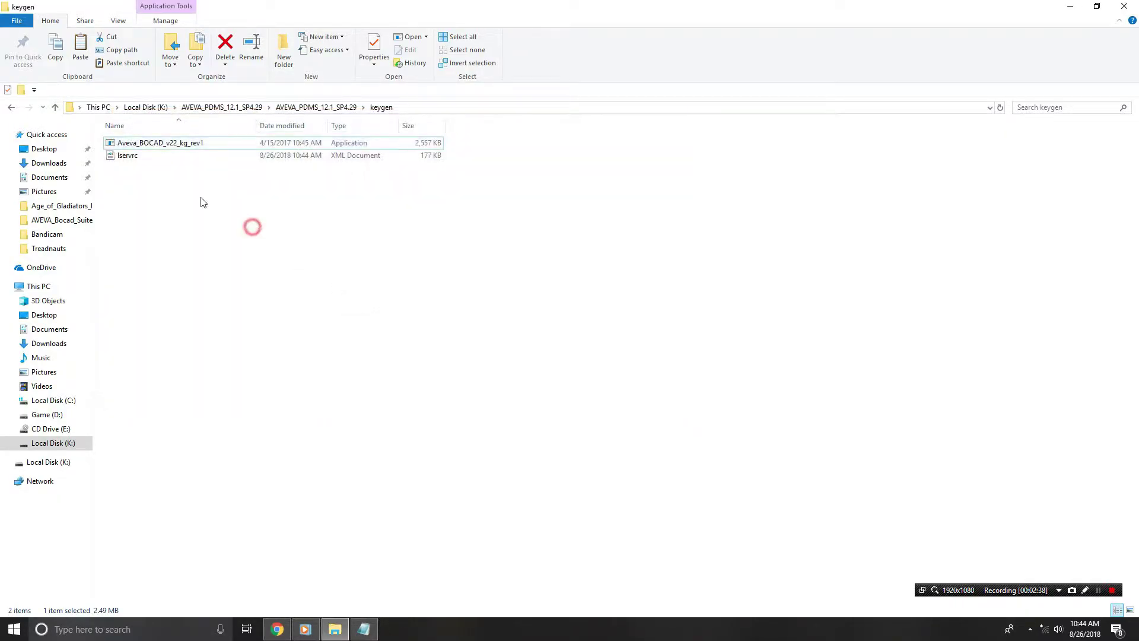
click(129, 157)
click(258, 277)
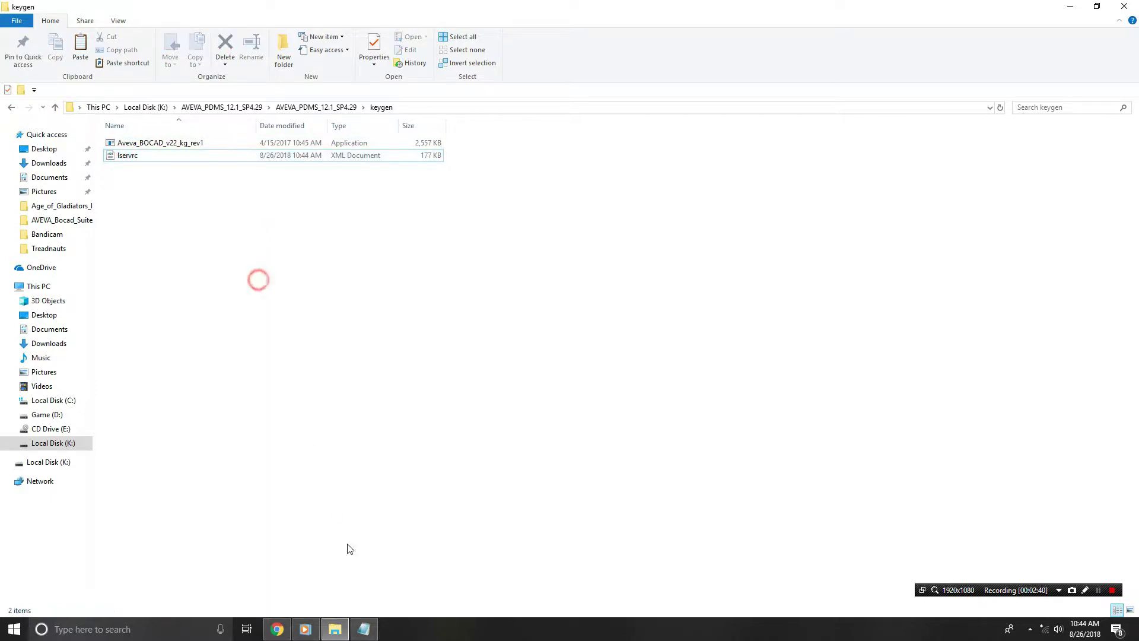
Try to launch the ALS Client Configuration Tool from a program search for "al"
key(super)
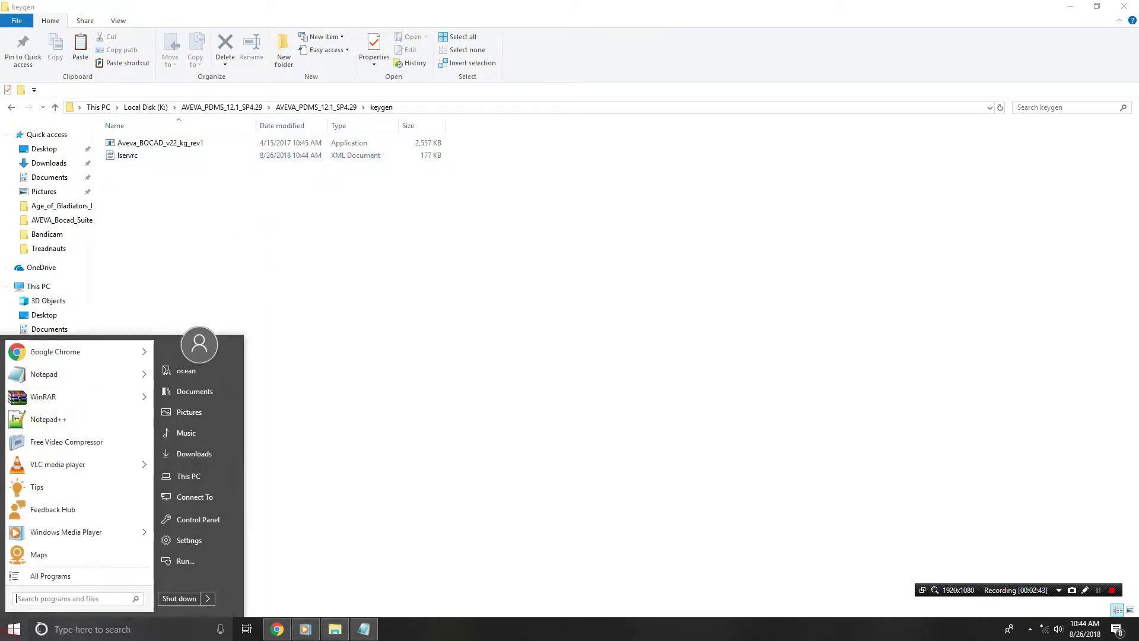
text(al)
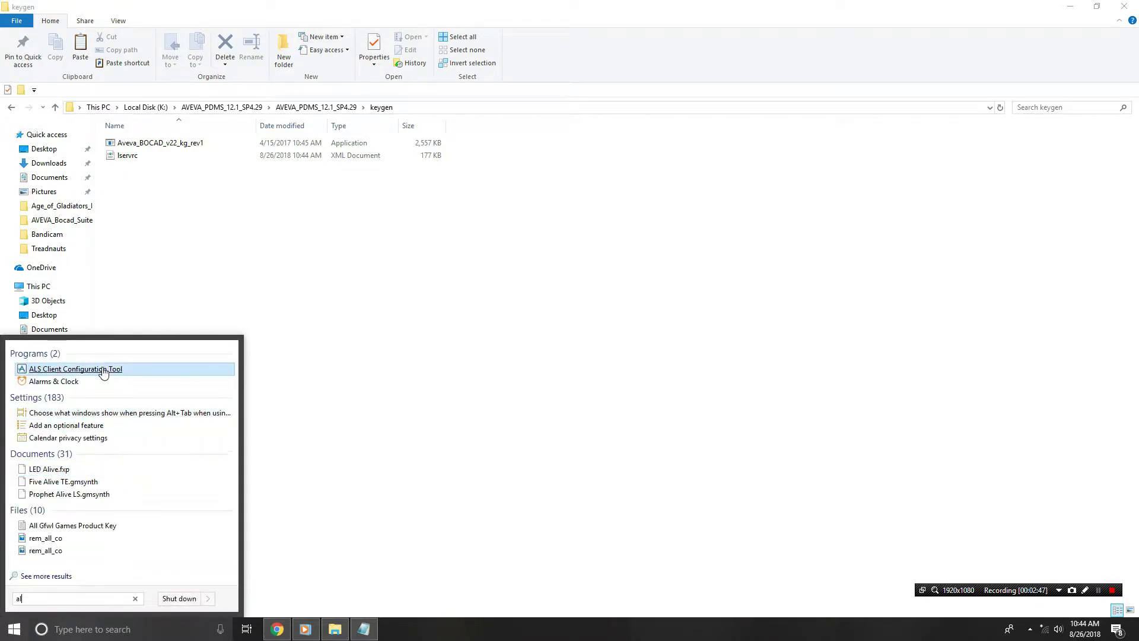
click(101, 370)
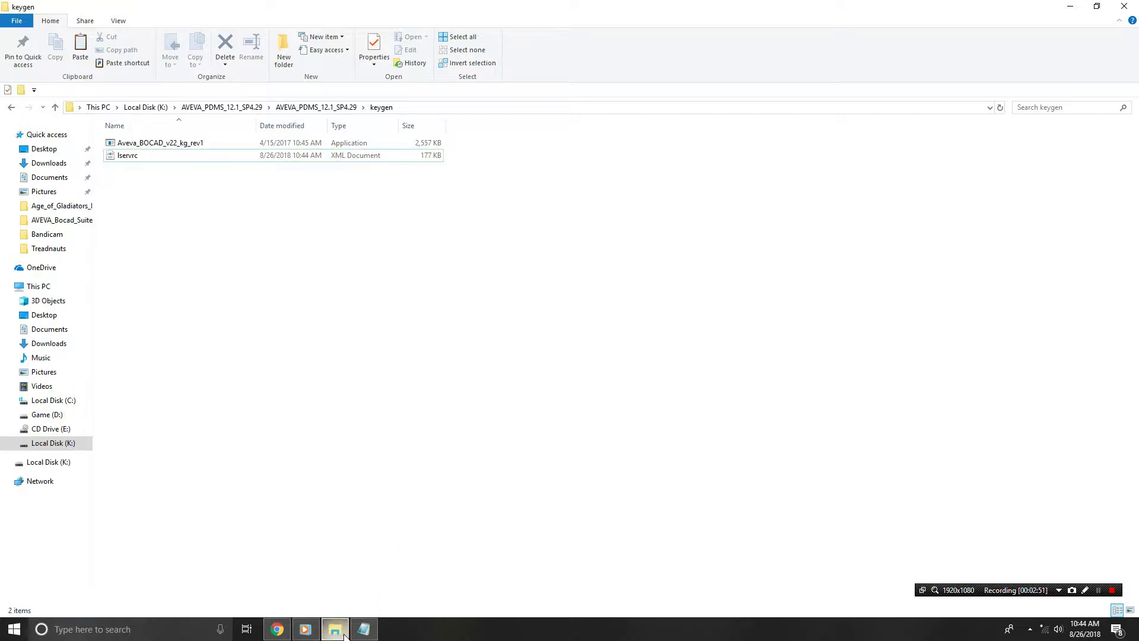
click(363, 628)
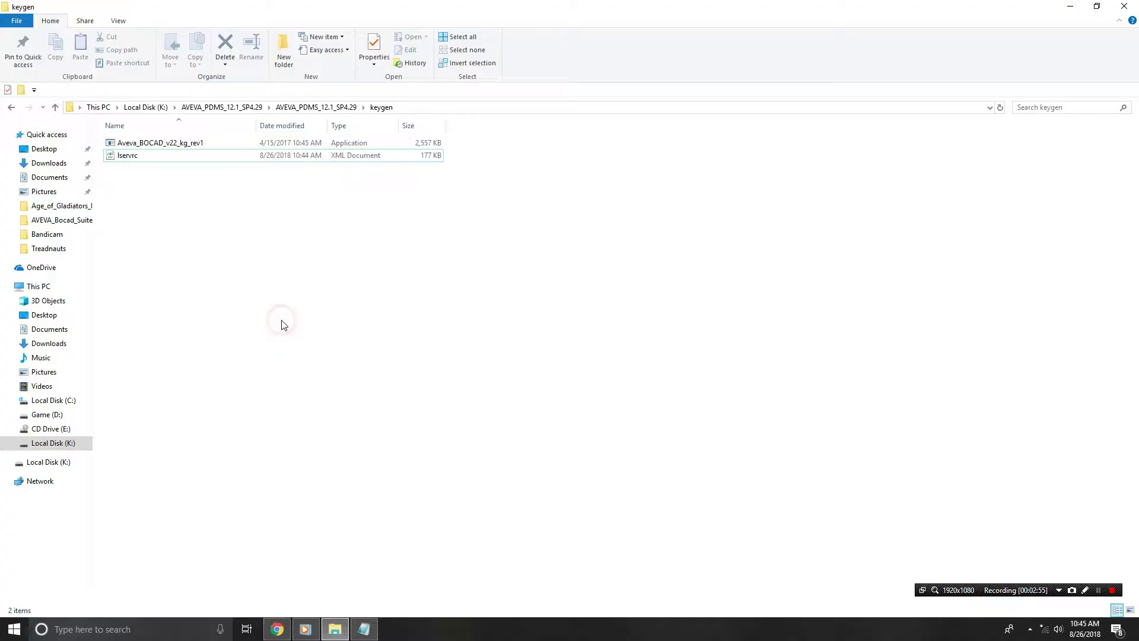
Run ALSClientConfigTool as administrator from the AVEVA\AVEVA Licensing System folder on Local Disk (C:)
key(super)
click(183, 473)
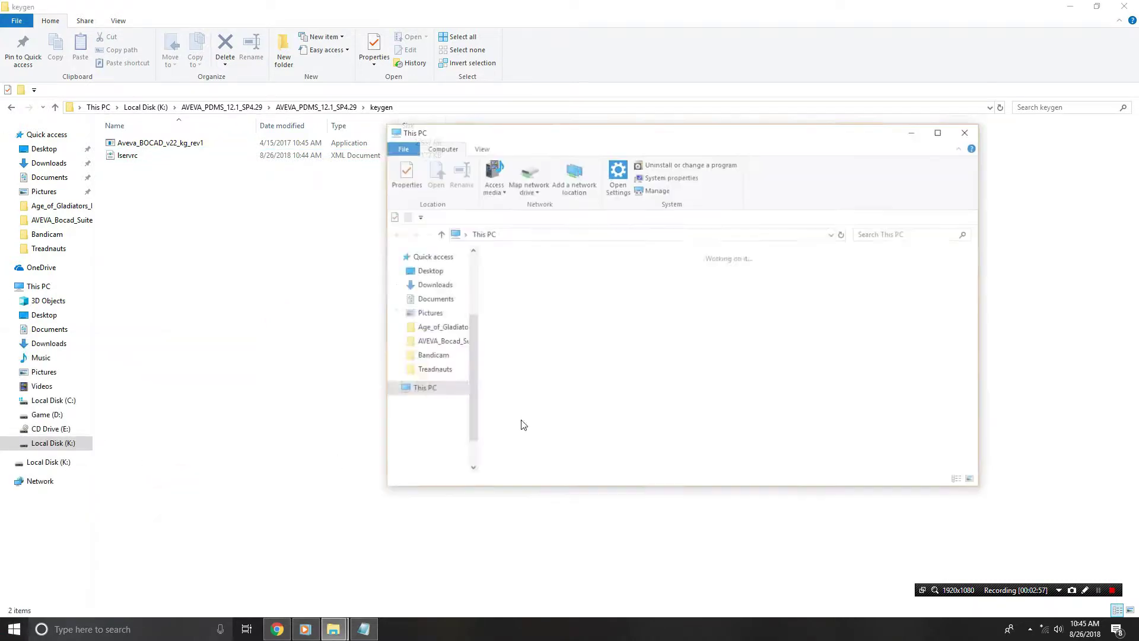
double_click(545, 299)
double_click(522, 291)
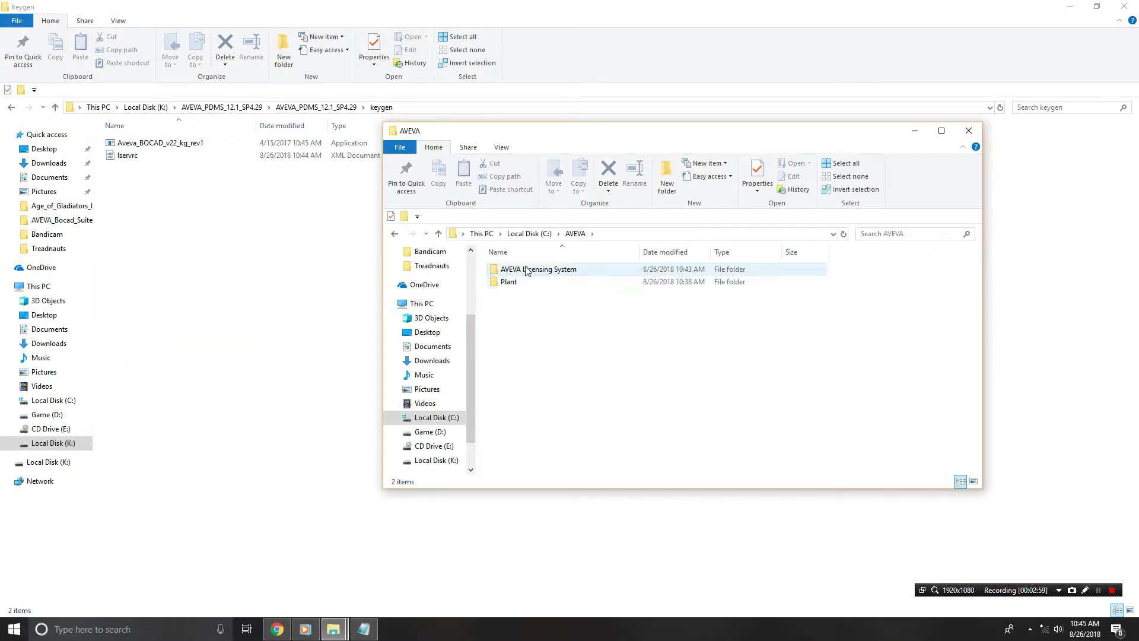
right_click(537, 272)
click(537, 274)
right_click(516, 344)
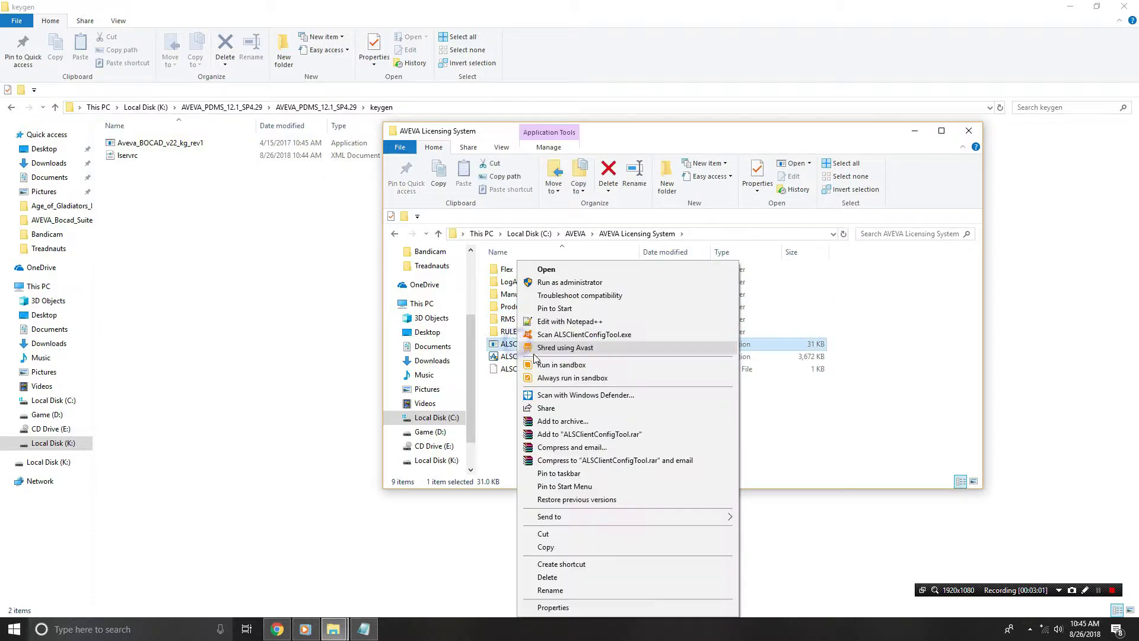
click(547, 282)
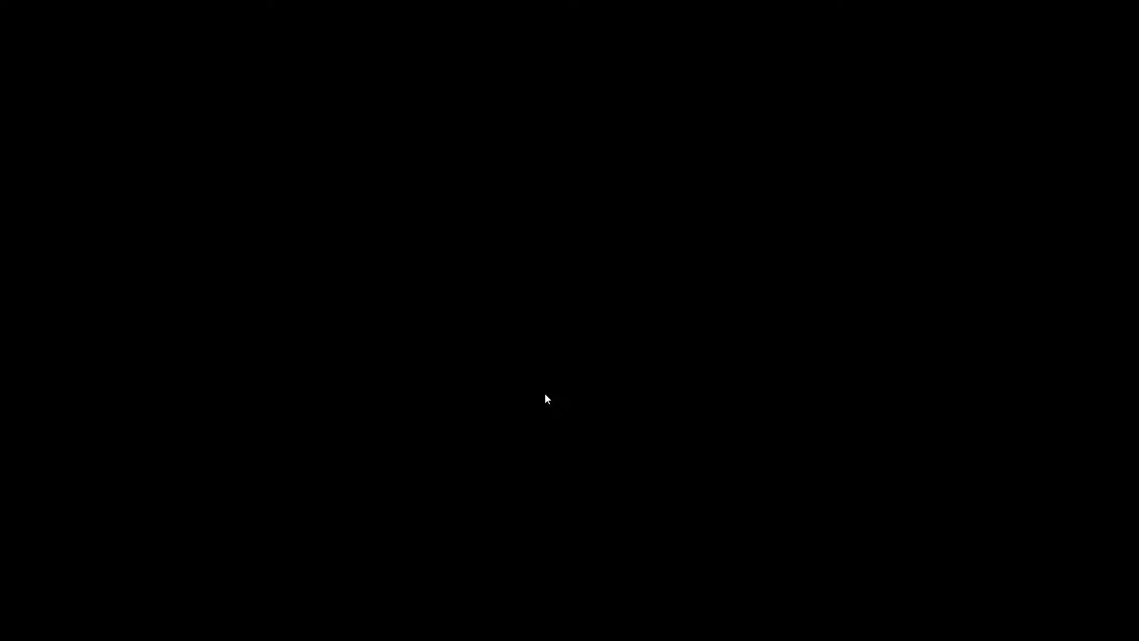
click(544, 394)
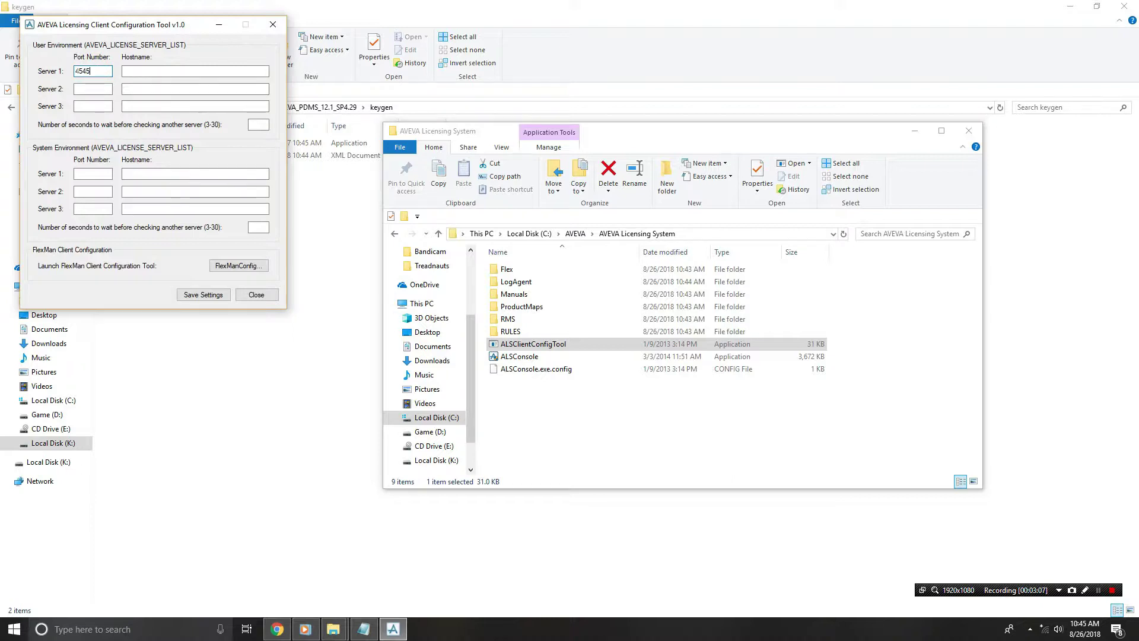
Set Server 1's port to 4545 in the User and System Environment sections, and the User Environment hostname to DESKTOP-TNSEPDD
click(92, 173)
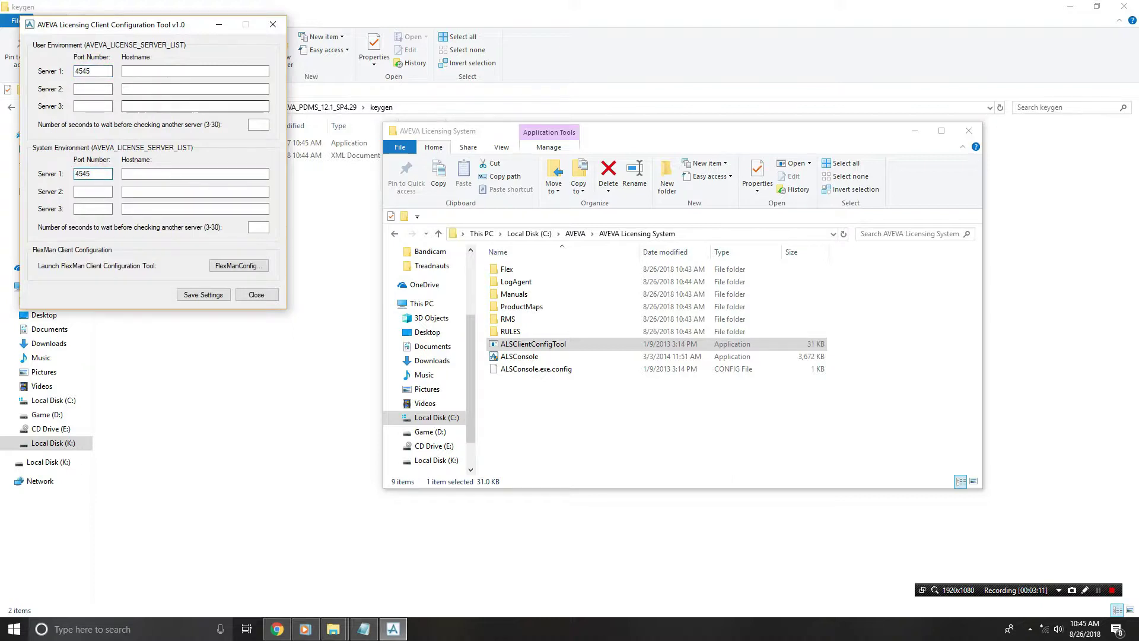
click(153, 72)
right_click(157, 71)
click(174, 122)
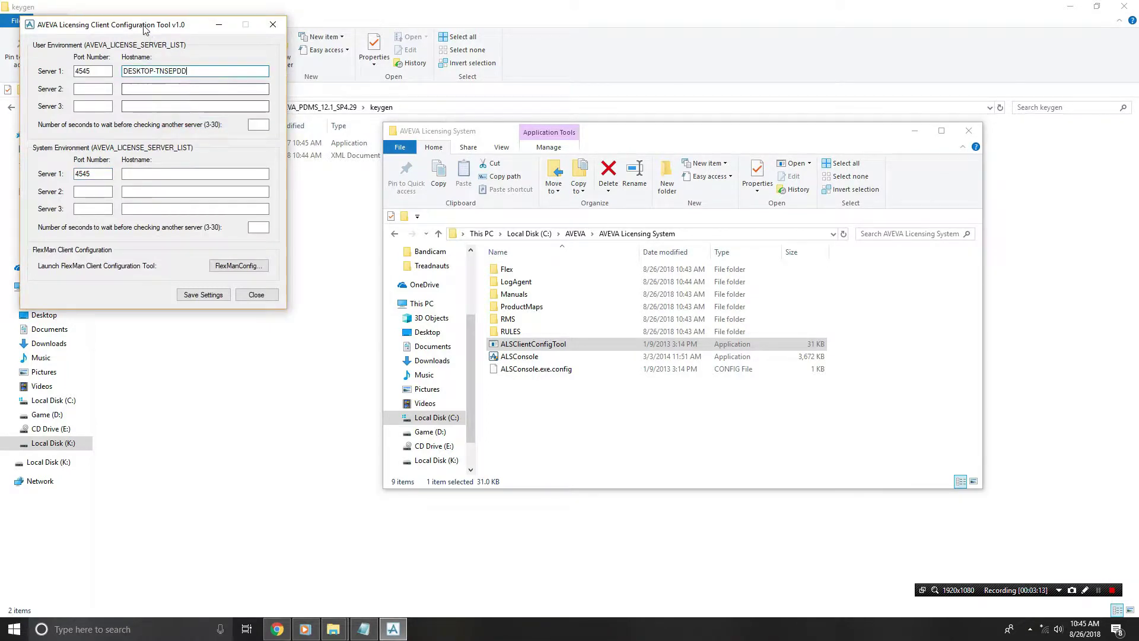
drag(139, 25, 546, 100)
Show this PC's system properties to check the computer name against the entered hostname
key(super)
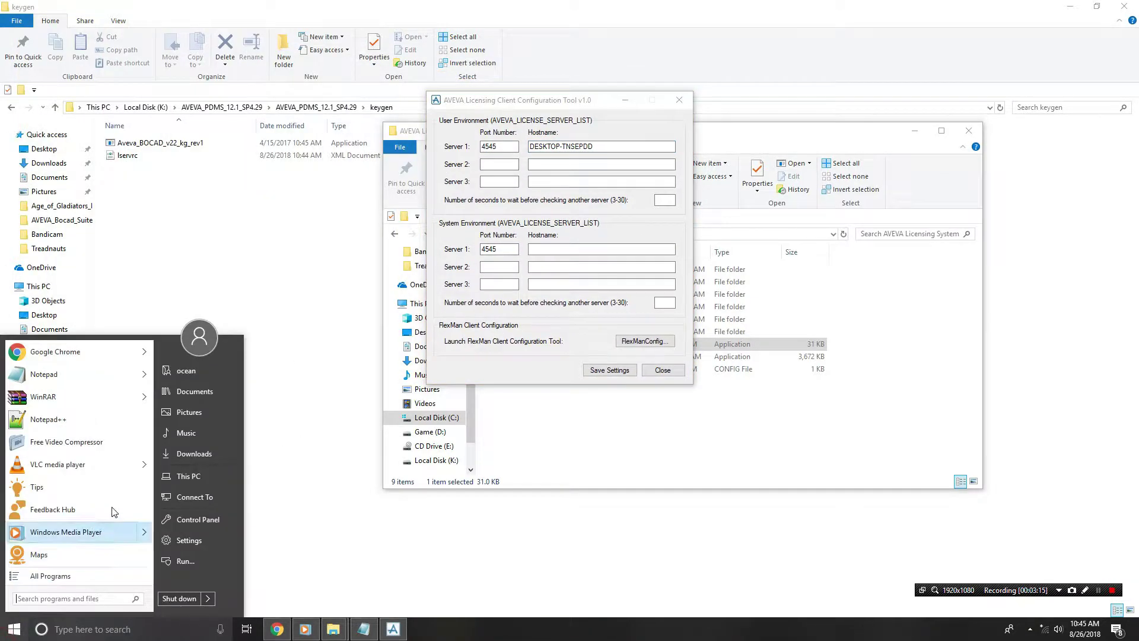
right_click(220, 475)
click(222, 466)
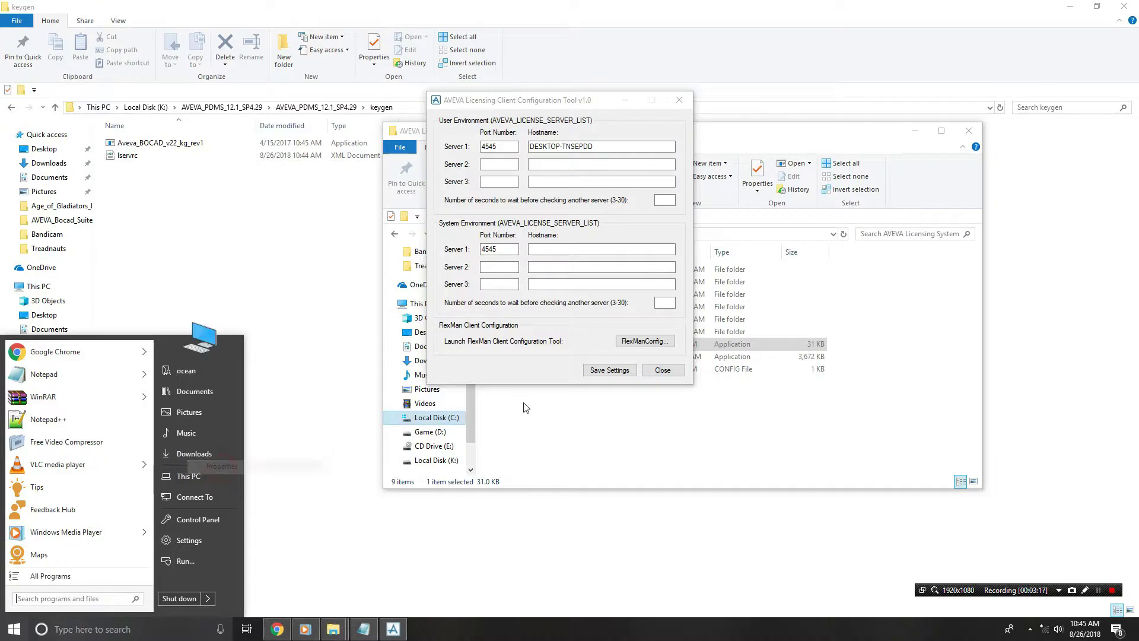
click(328, 110)
drag(330, 110, 307, 78)
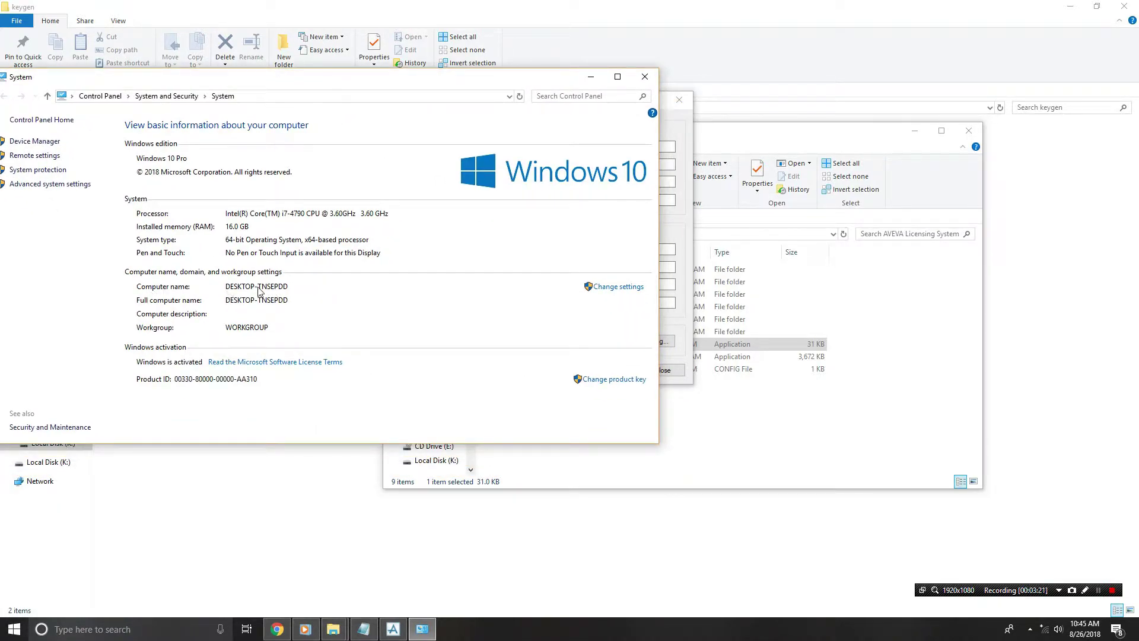
Copy the User Environment hostname DESKTOP-TNSEPDD into Server 1's hostname in the System Environment section
click(677, 135)
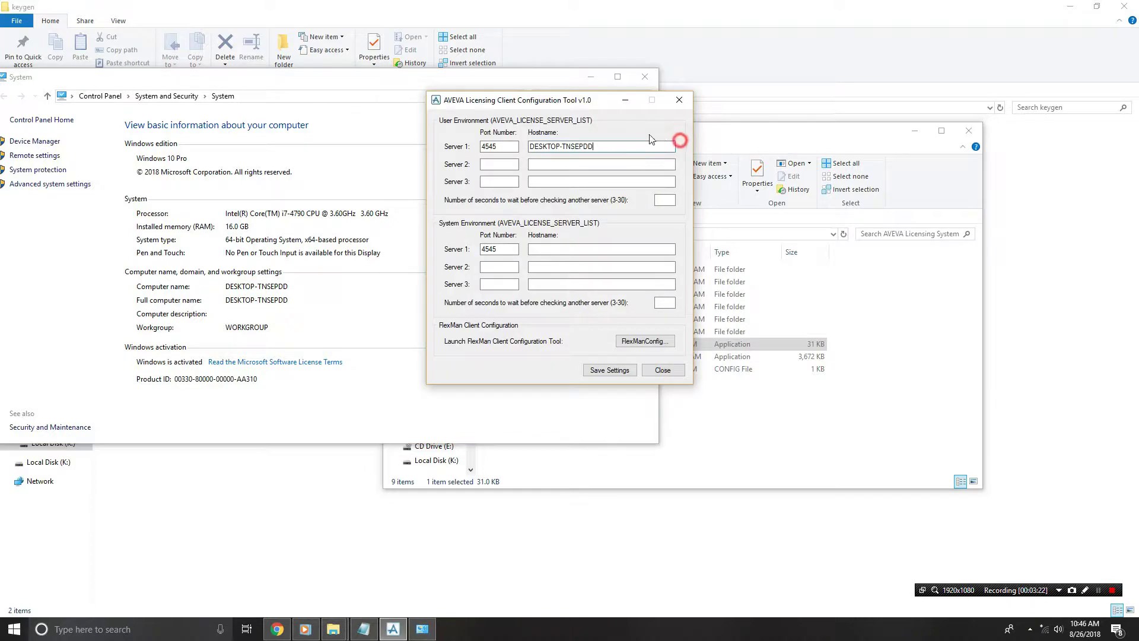
drag(599, 106, 852, 167)
double_click(854, 208)
key(super+c)
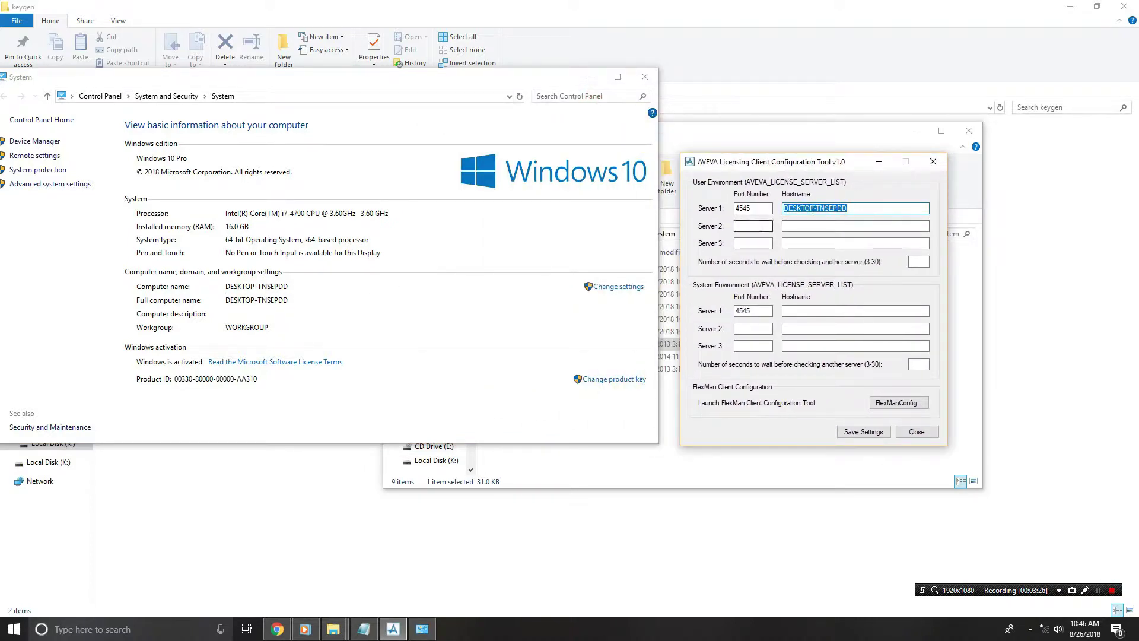
click(808, 312)
right_click(810, 313)
click(836, 368)
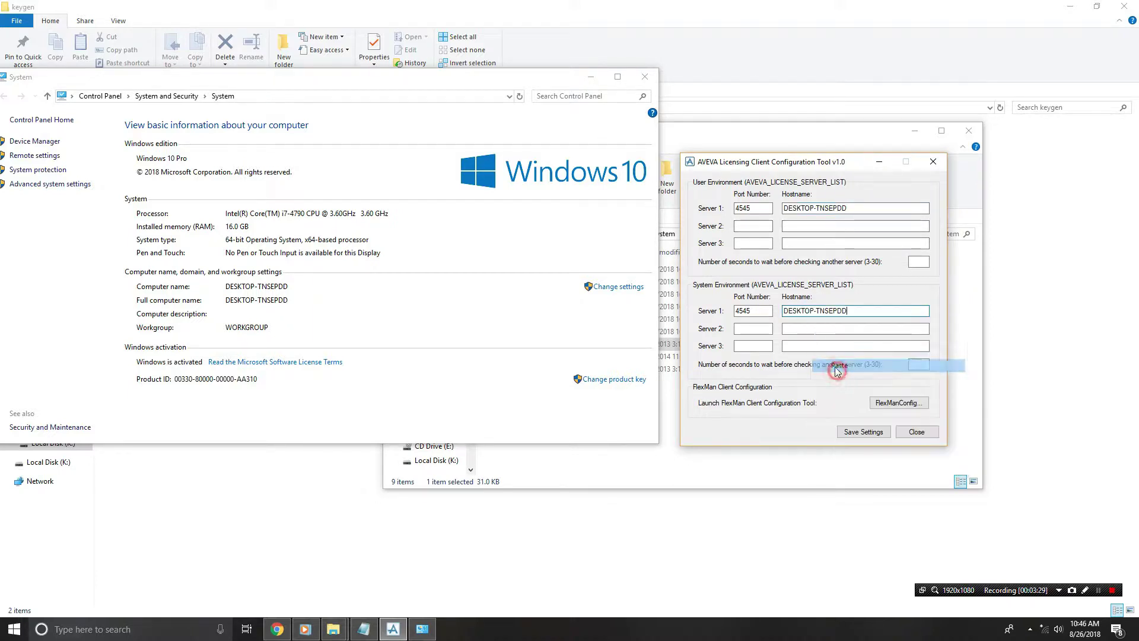
double_click(857, 309)
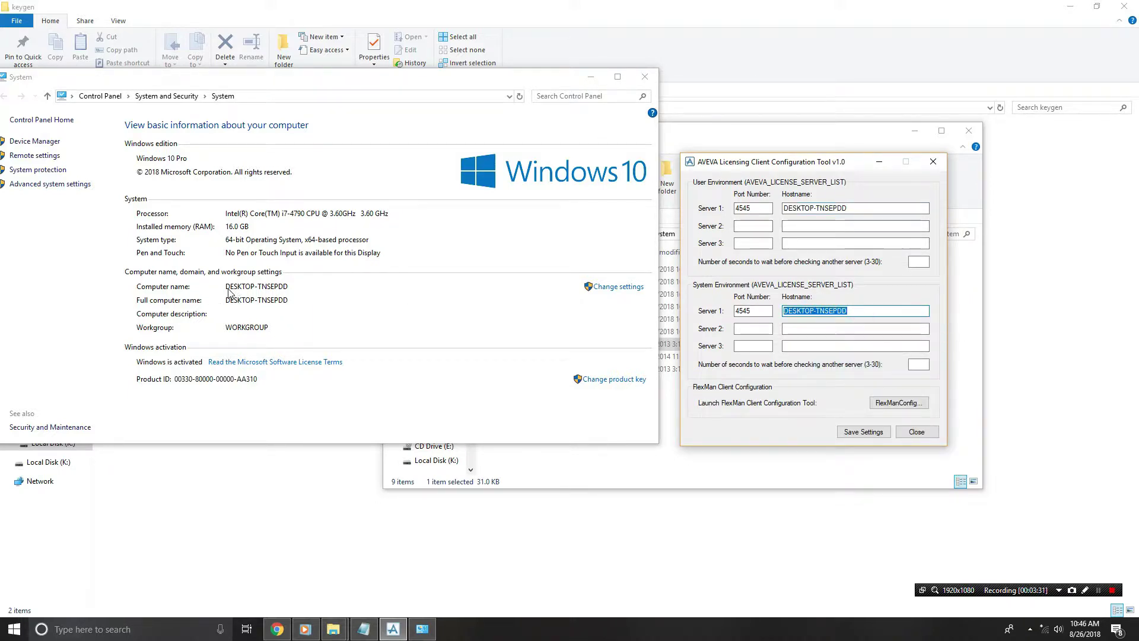
Close the system information window, save the licensing client settings and exit the configuration tool
click(645, 76)
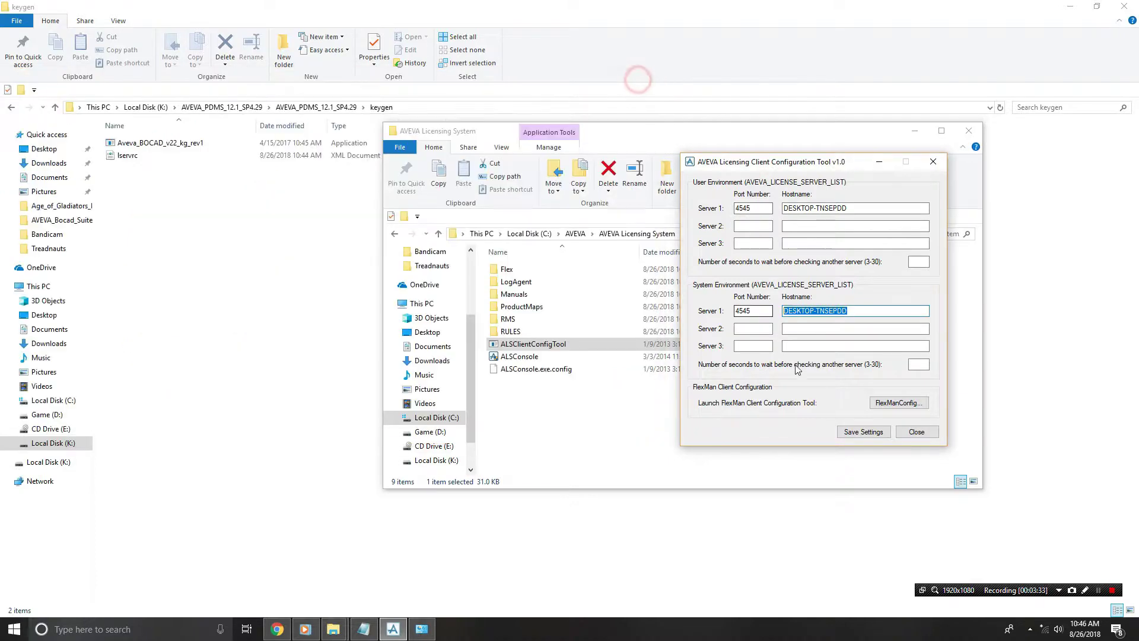
click(850, 431)
click(933, 162)
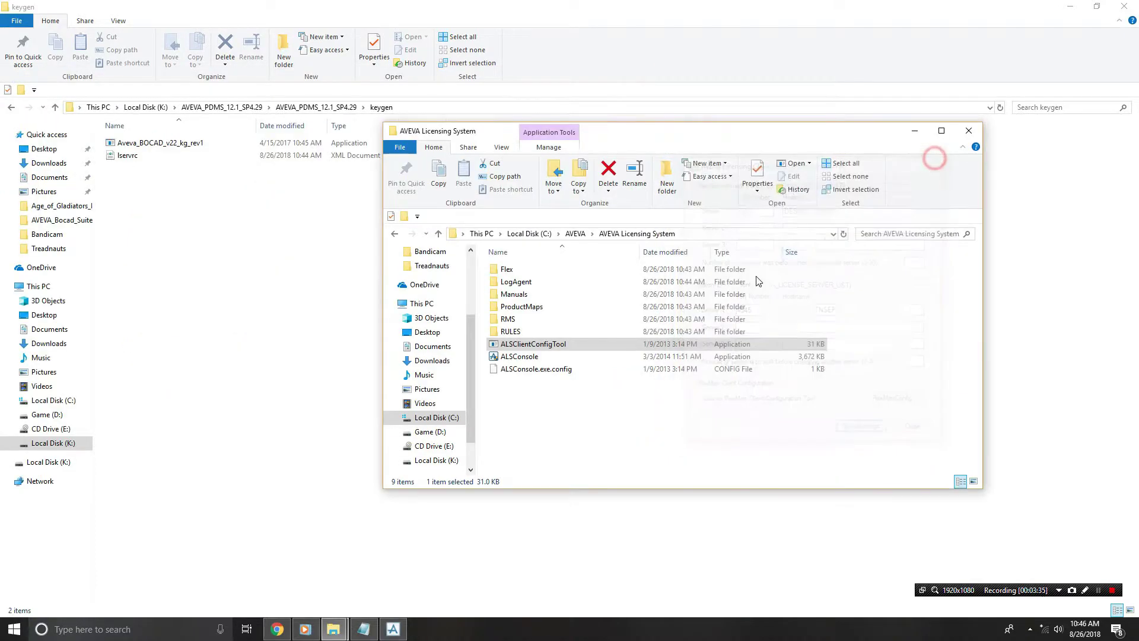
Run ALSConsole as administrator from the AVEVA Licensing System folder and bring its window to the front
click(519, 356)
right_click(519, 356)
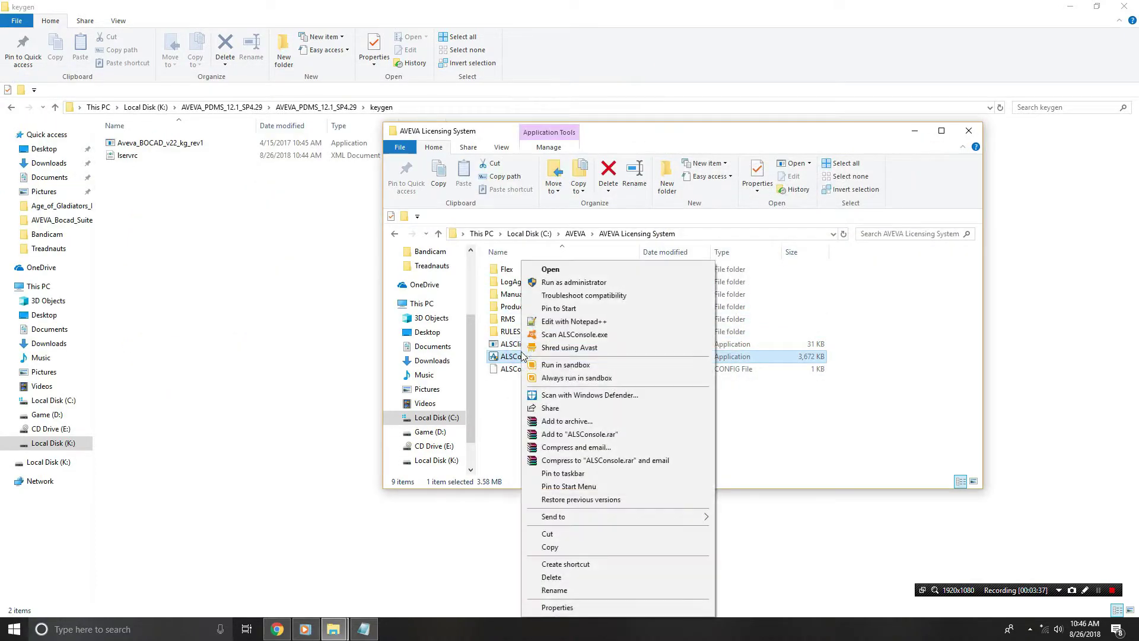
click(552, 282)
click(528, 393)
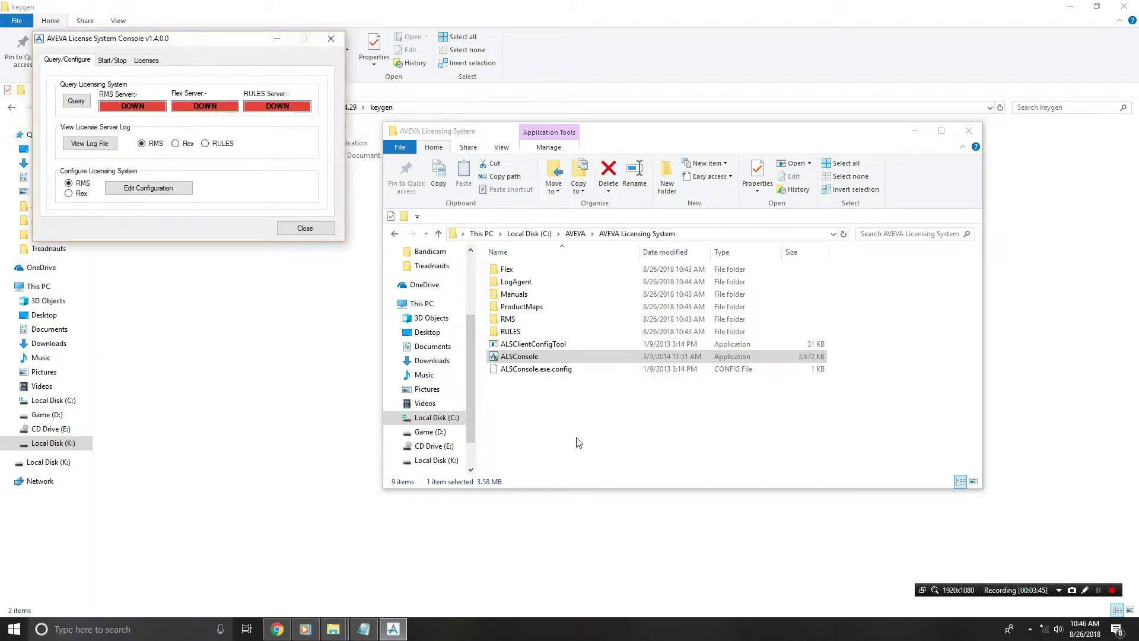
click(387, 628)
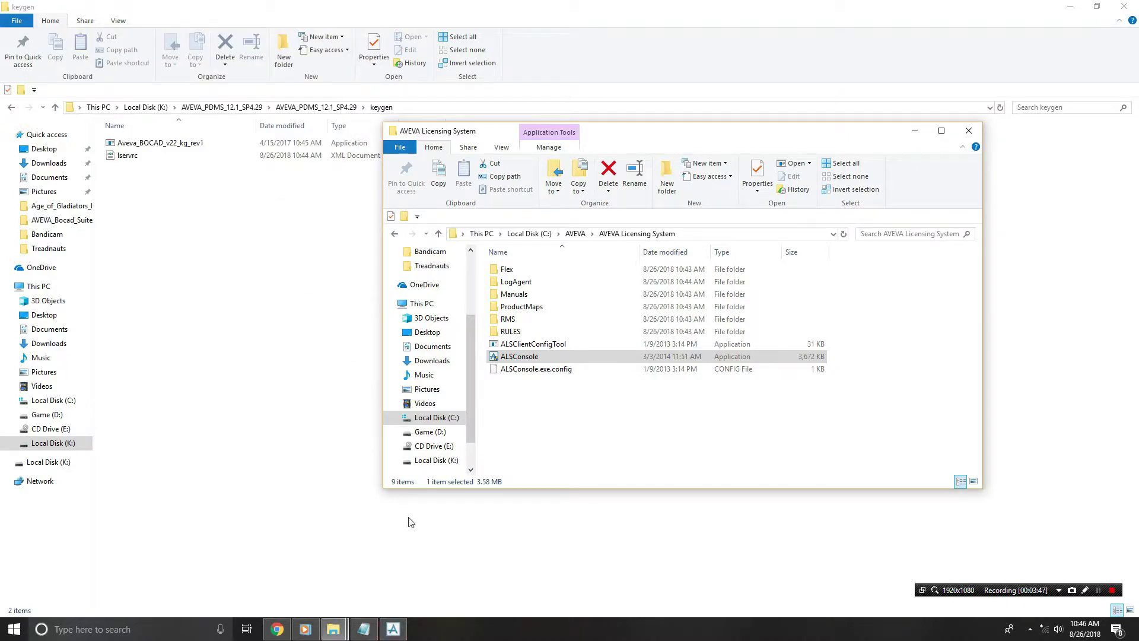
click(393, 628)
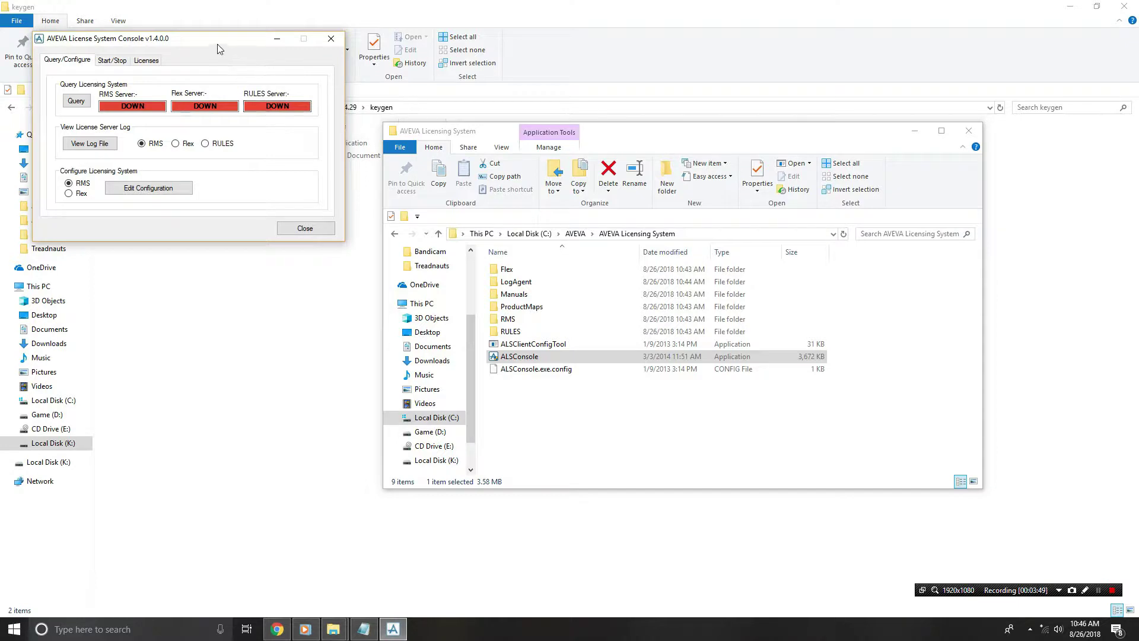
Start the licensing system from the AVEVA License System Console
drag(217, 49, 565, 226)
click(473, 236)
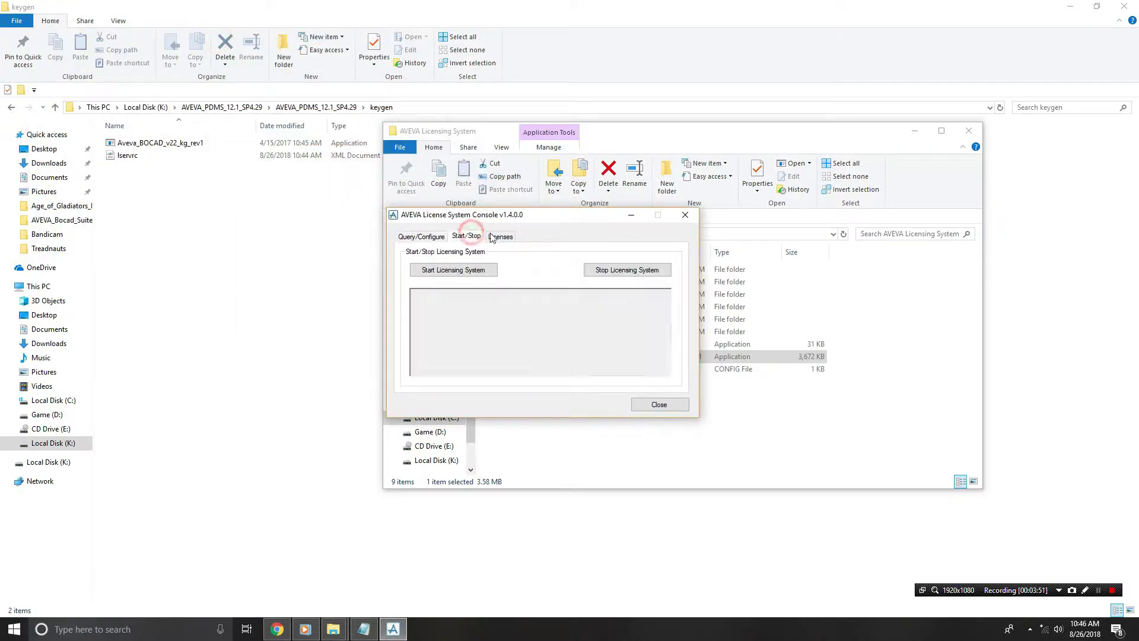
click(510, 236)
click(466, 236)
click(458, 267)
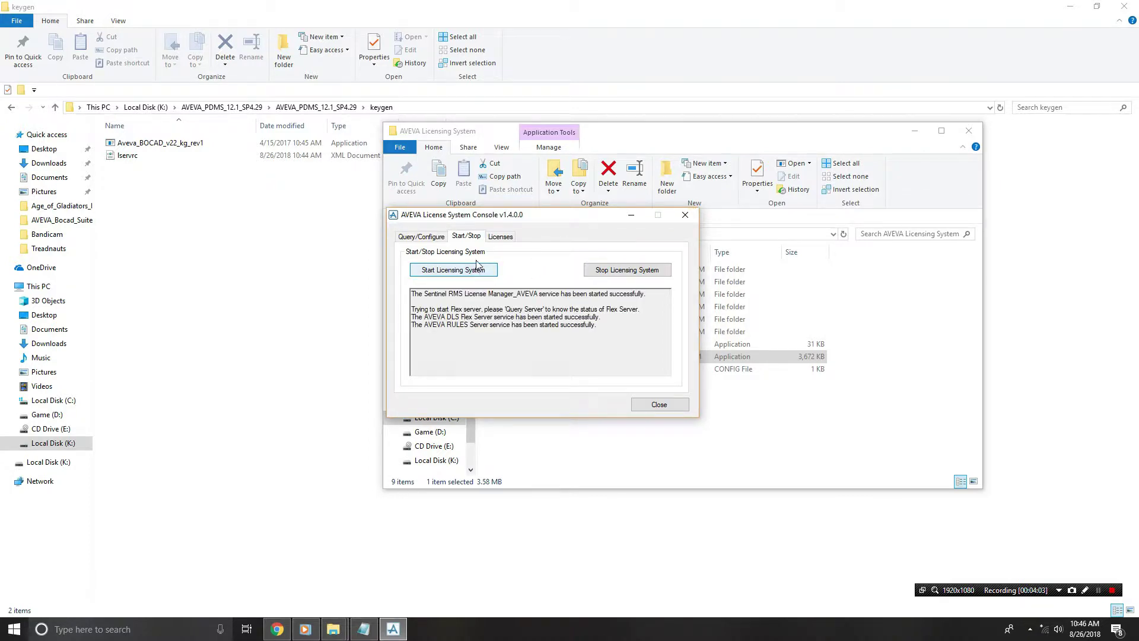
Choose lservrc.xml from the keygen folder inside AVEVA_PDMS_12.1_SP4.29 on Local Disk (K:) as the license file to install
click(500, 236)
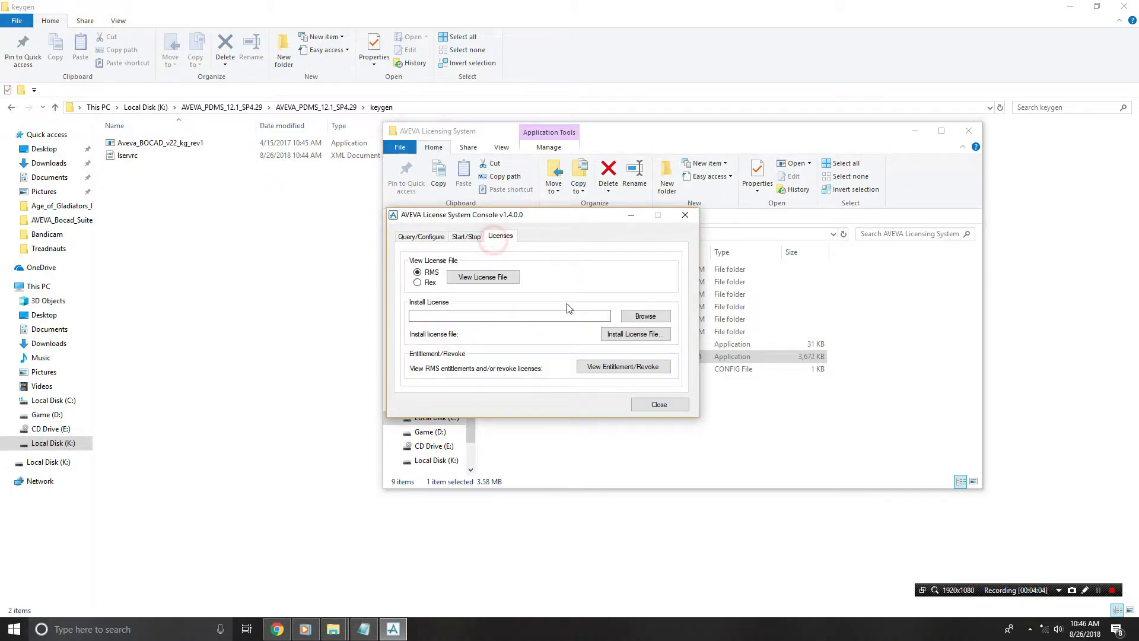
click(643, 315)
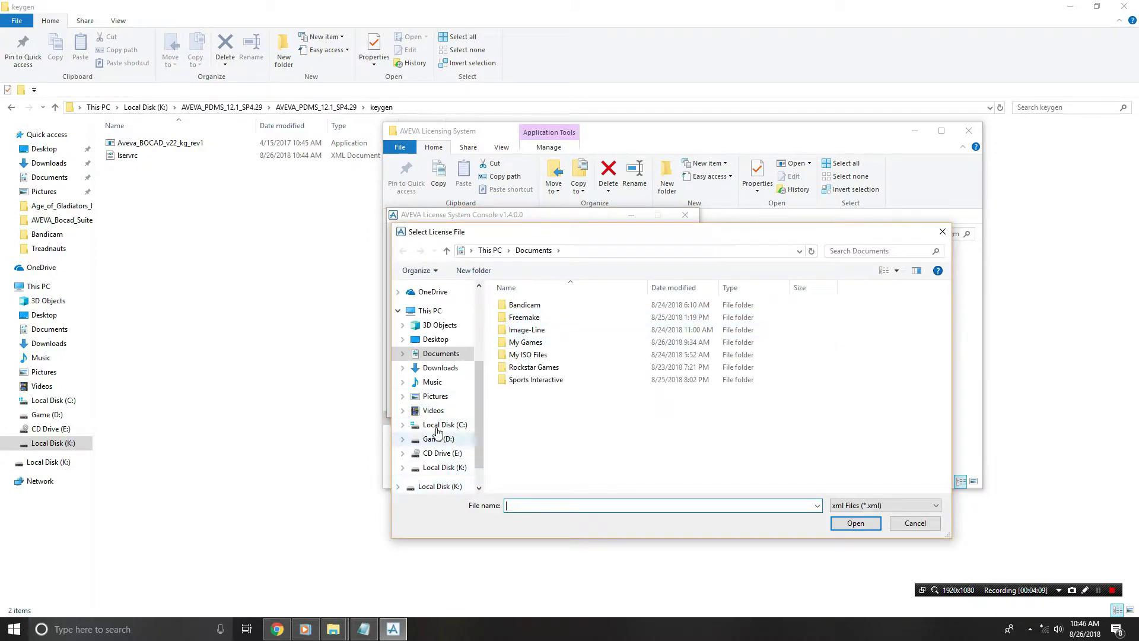
click(431, 310)
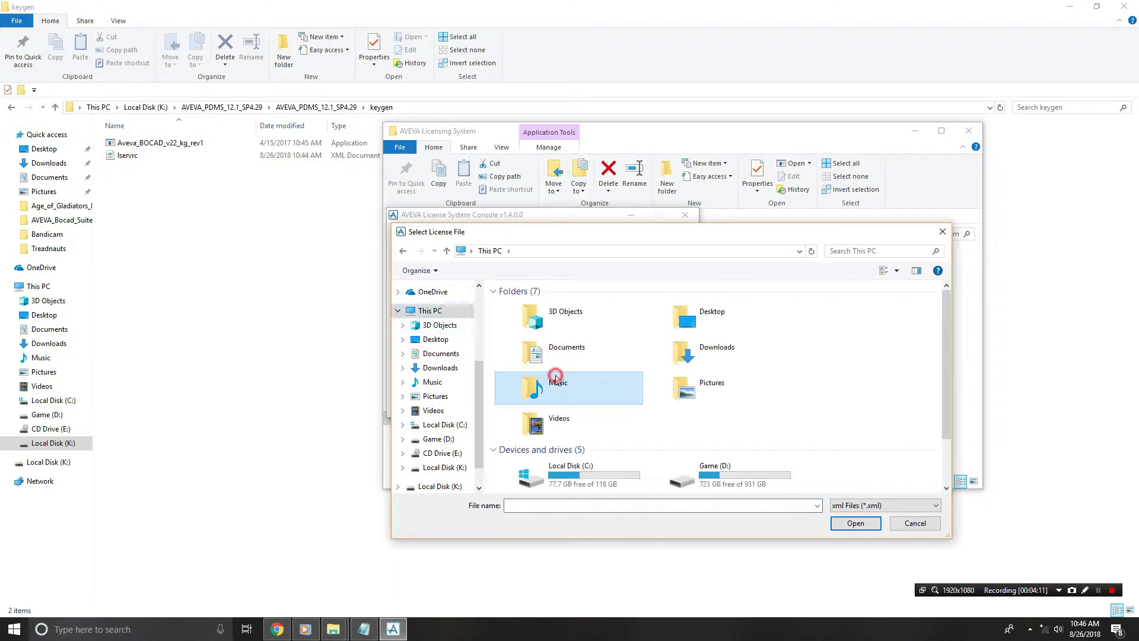
scroll(557, 380, down, 3)
double_click(599, 491)
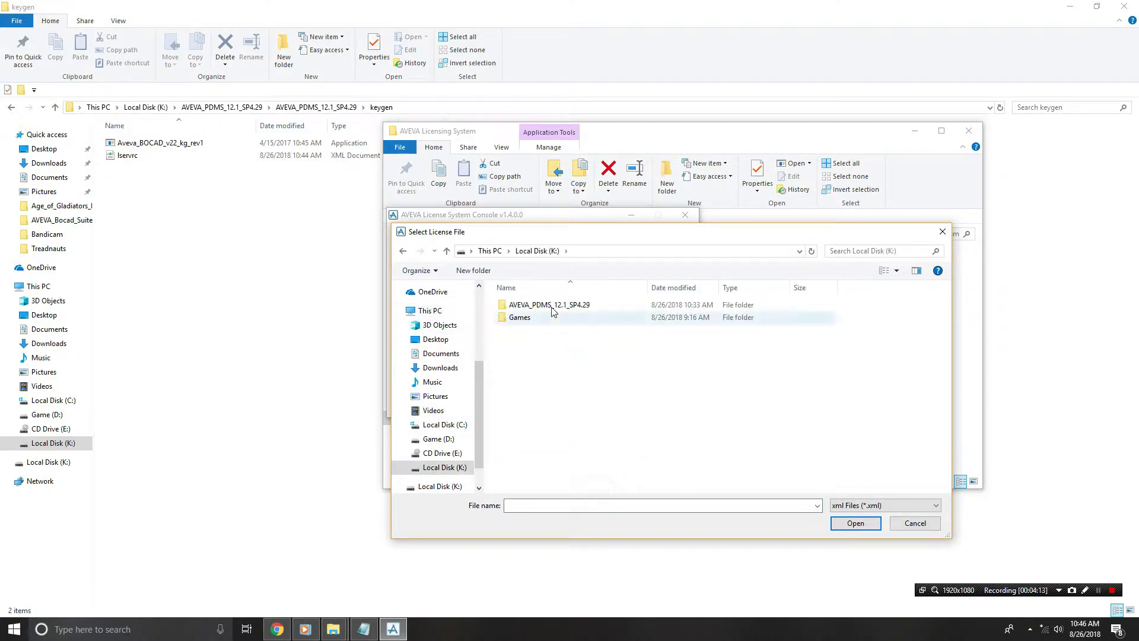
double_click(549, 305)
double_click(546, 305)
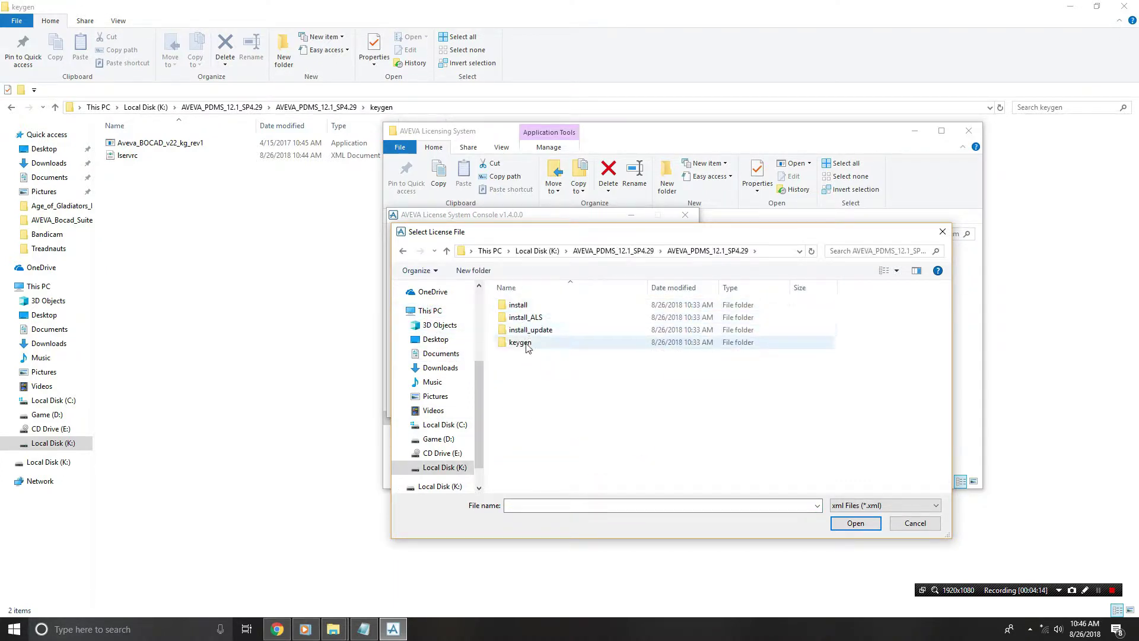
double_click(522, 342)
click(522, 306)
click(858, 522)
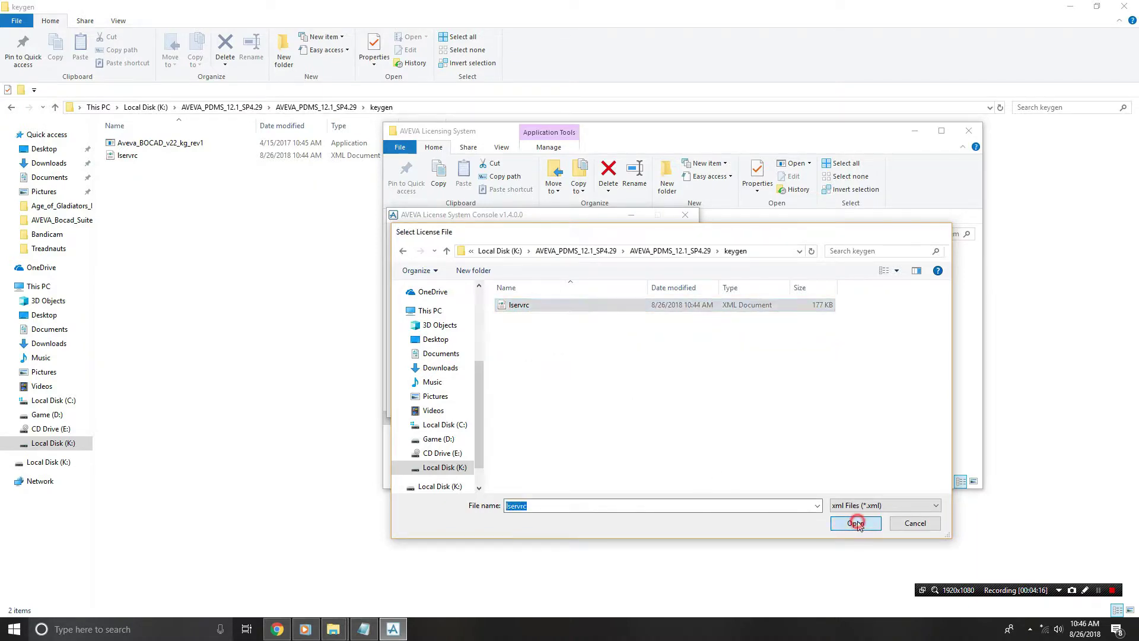
Install the selected license file and close the installation window once it completes
click(617, 334)
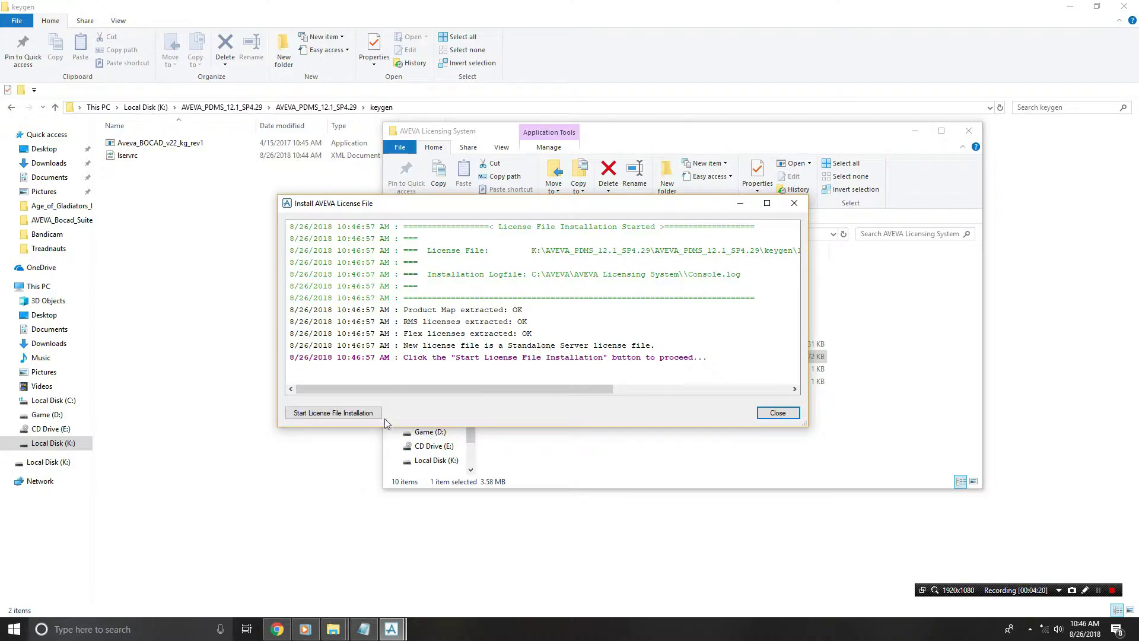
click(355, 412)
click(599, 378)
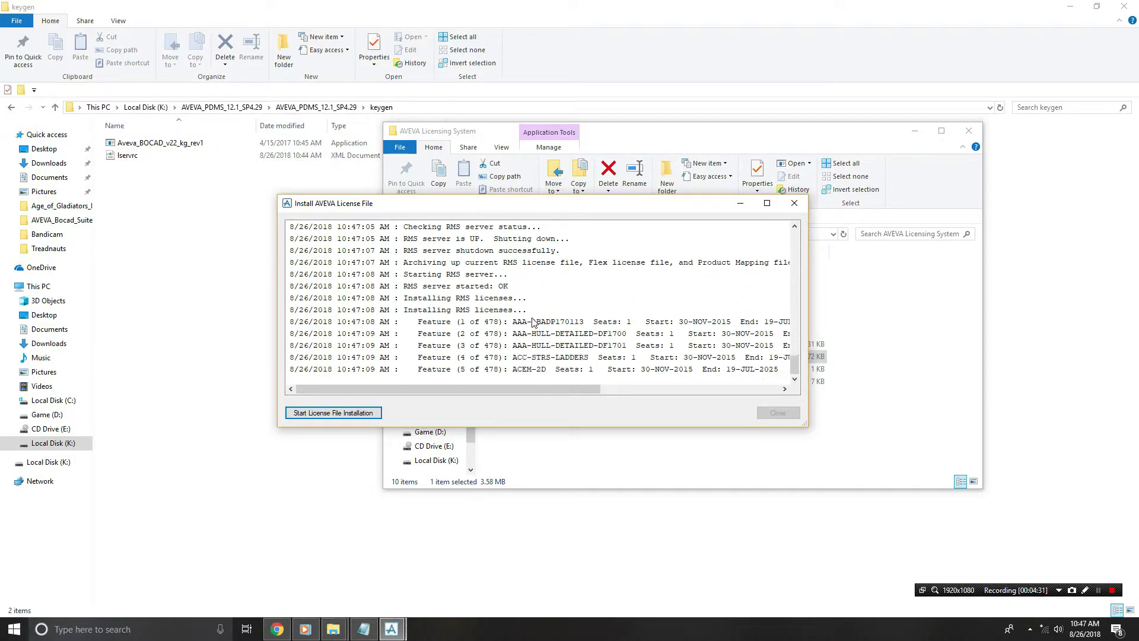
drag(537, 212, 599, 228)
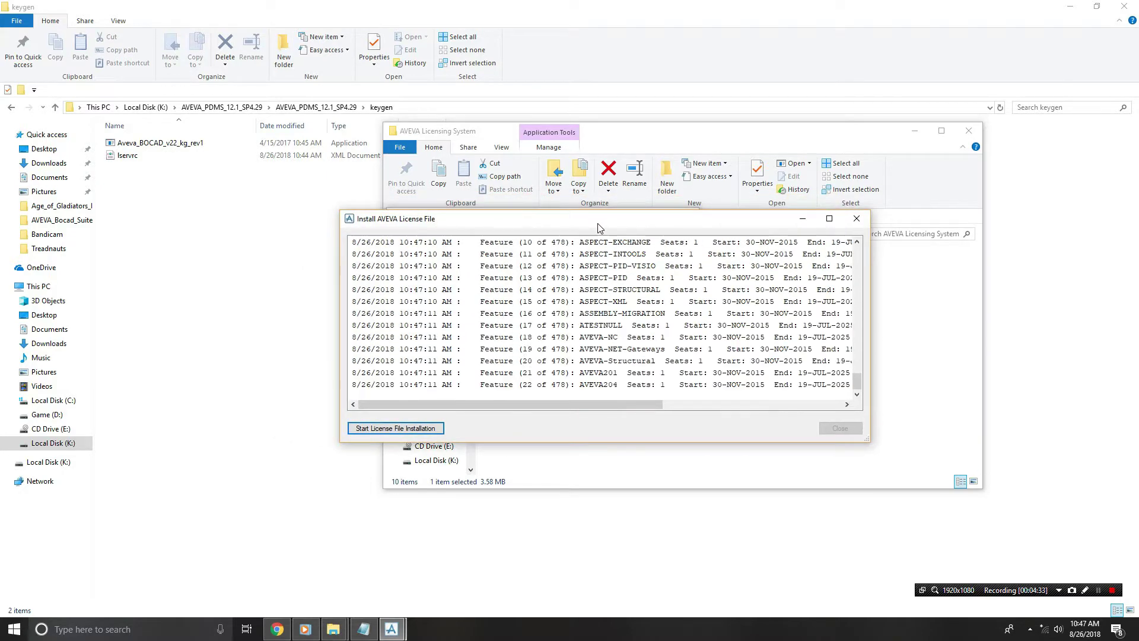
click(838, 428)
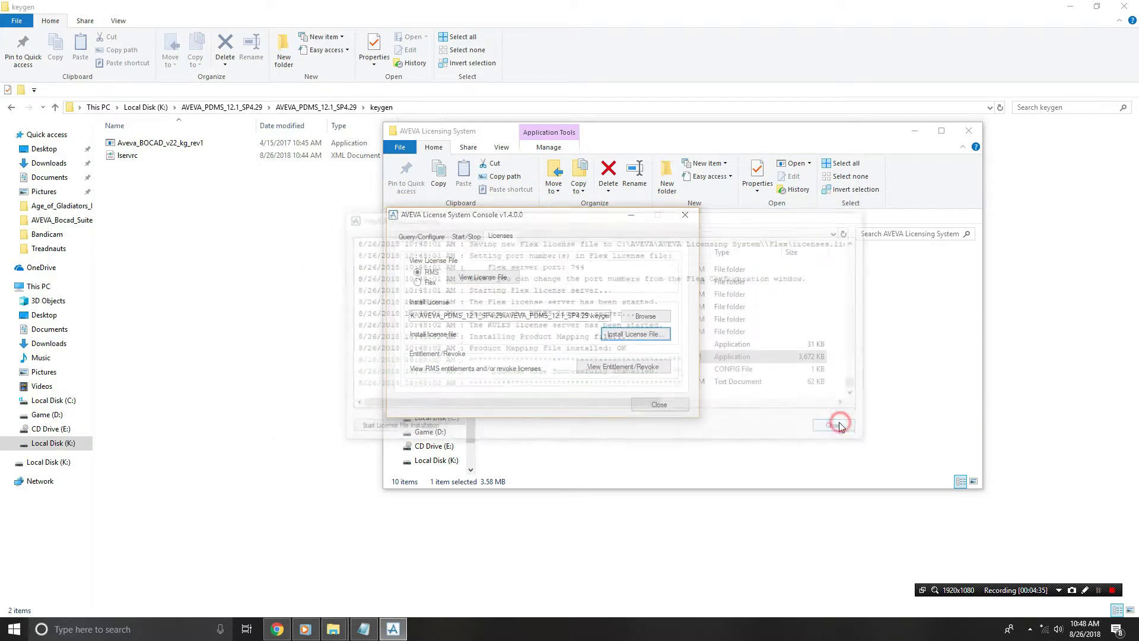
Query the licensing system for the status of the RMS, Flex and RULES servers
click(461, 236)
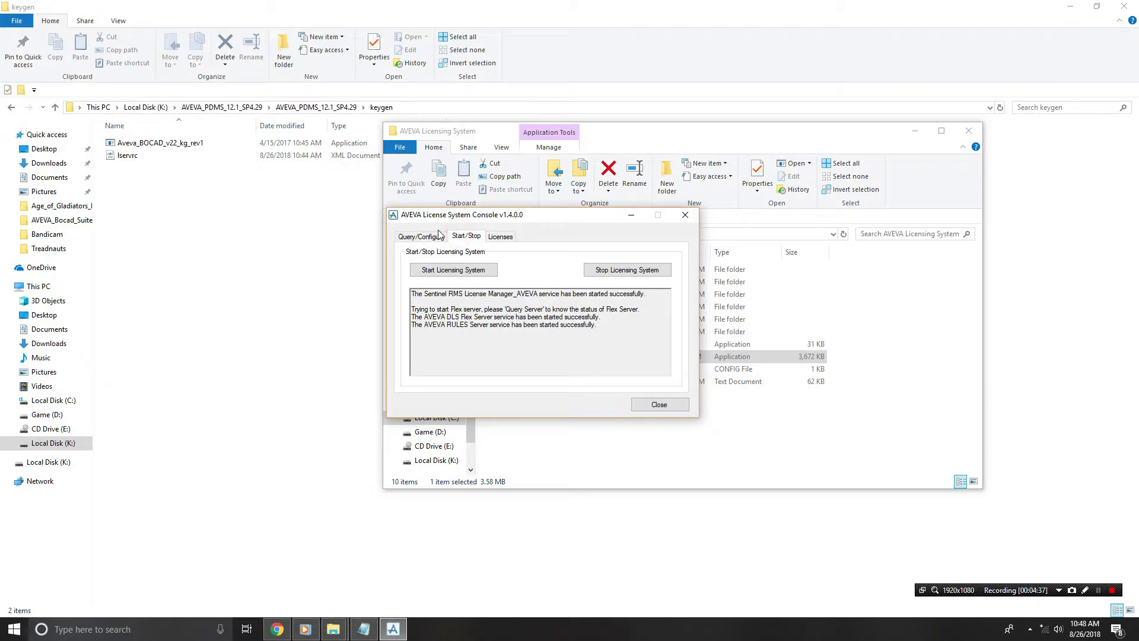
click(421, 236)
click(439, 278)
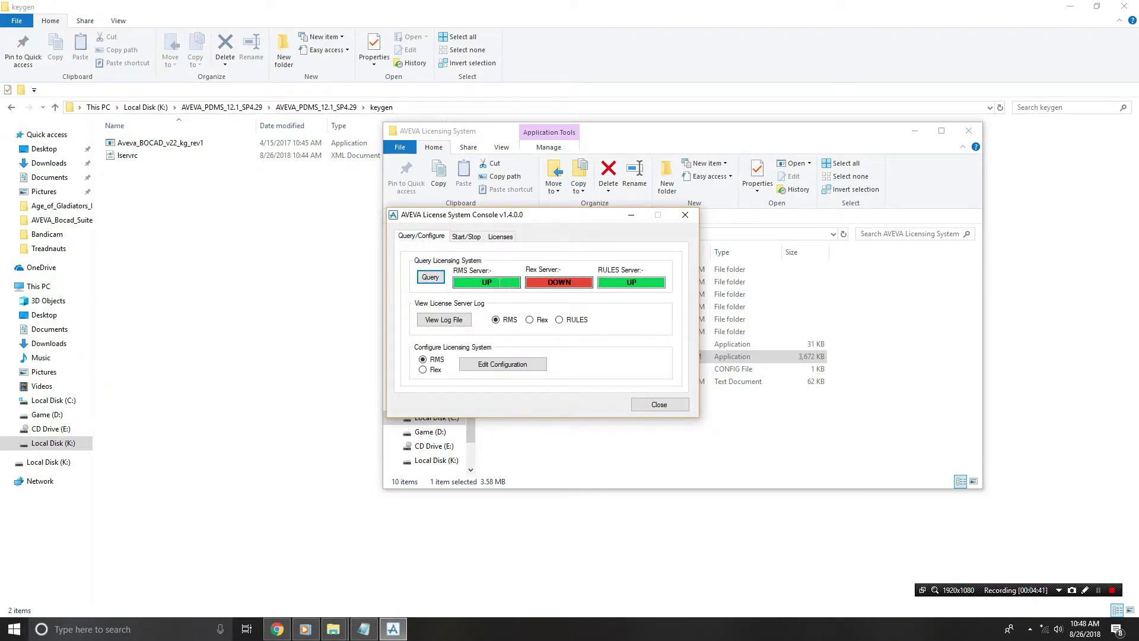
Minimize the open windows, open the PDMS 12.1.SP4 folder through the Plant Design desktop shortcut and maximize its window
click(632, 215)
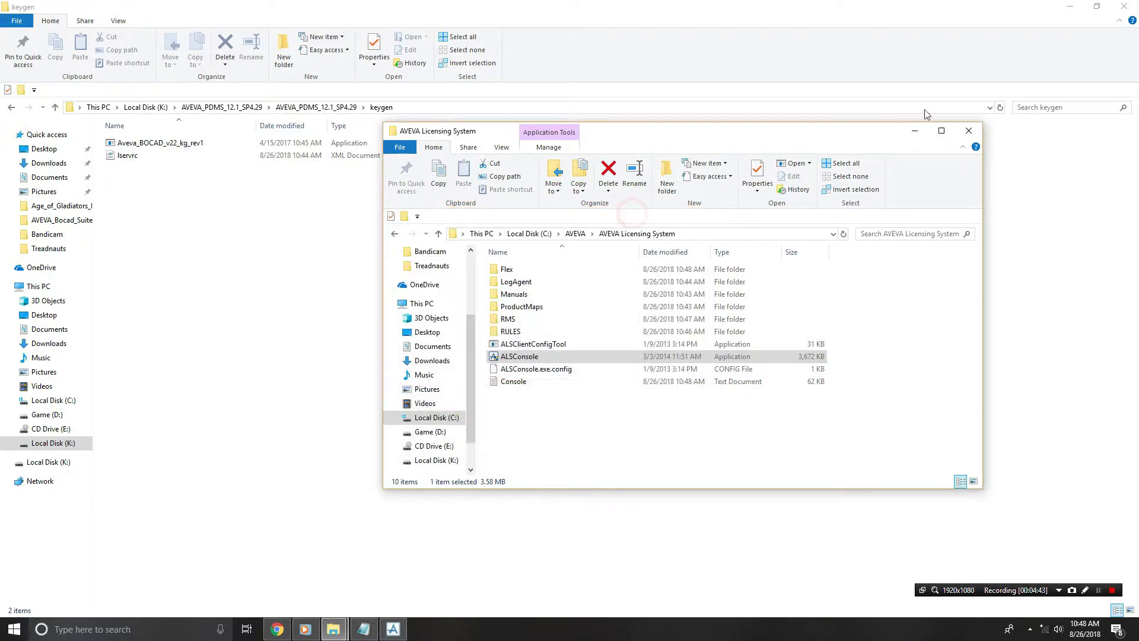
click(915, 130)
click(1069, 5)
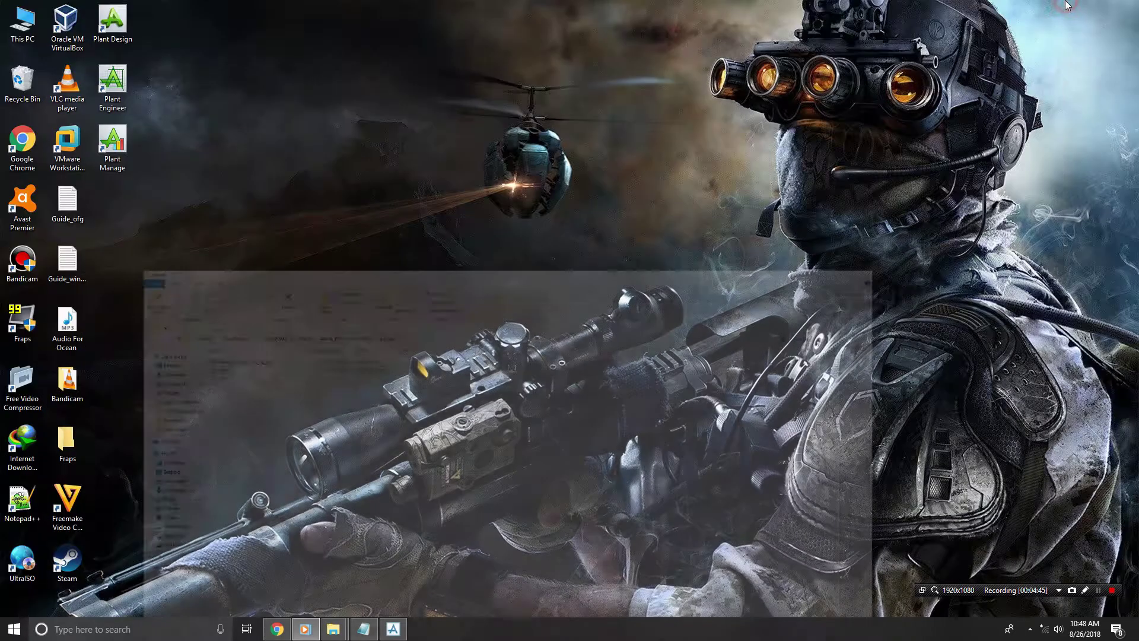
double_click(113, 23)
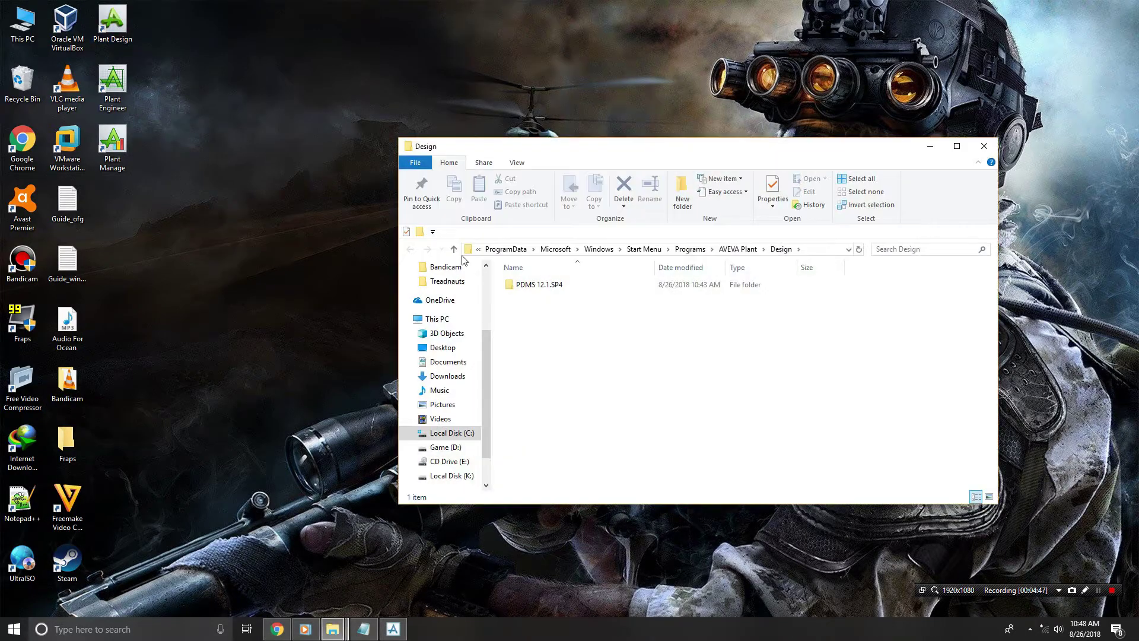
double_click(530, 285)
double_click(536, 154)
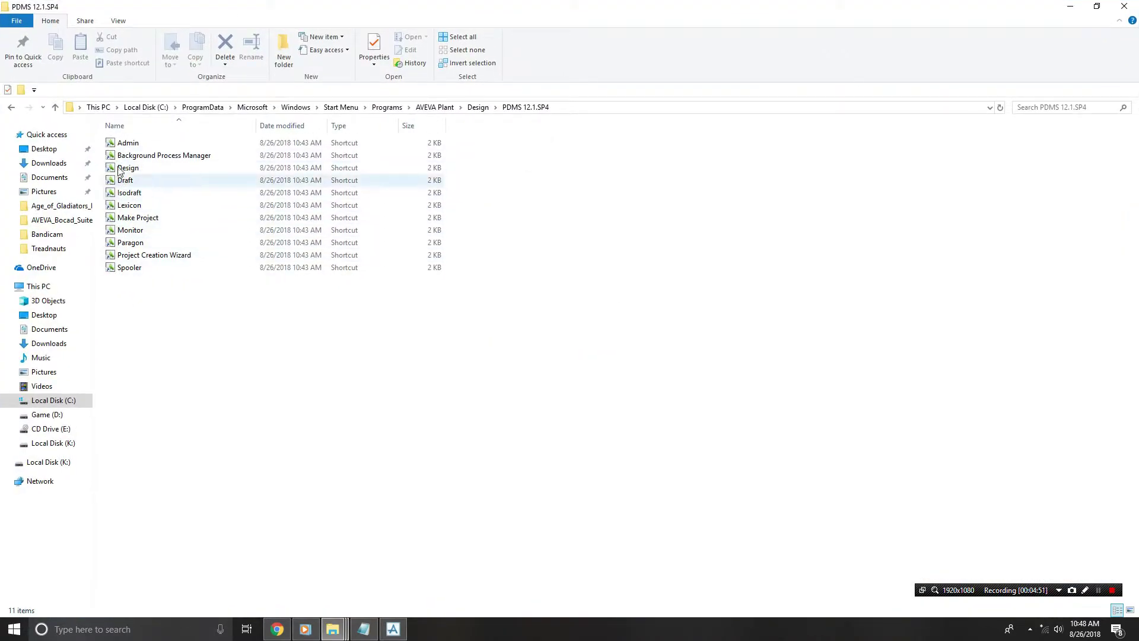
Launch the Admin module from the PDMS 12.1.SP4 folder and bring its login window in front of the console
right_click(115, 145)
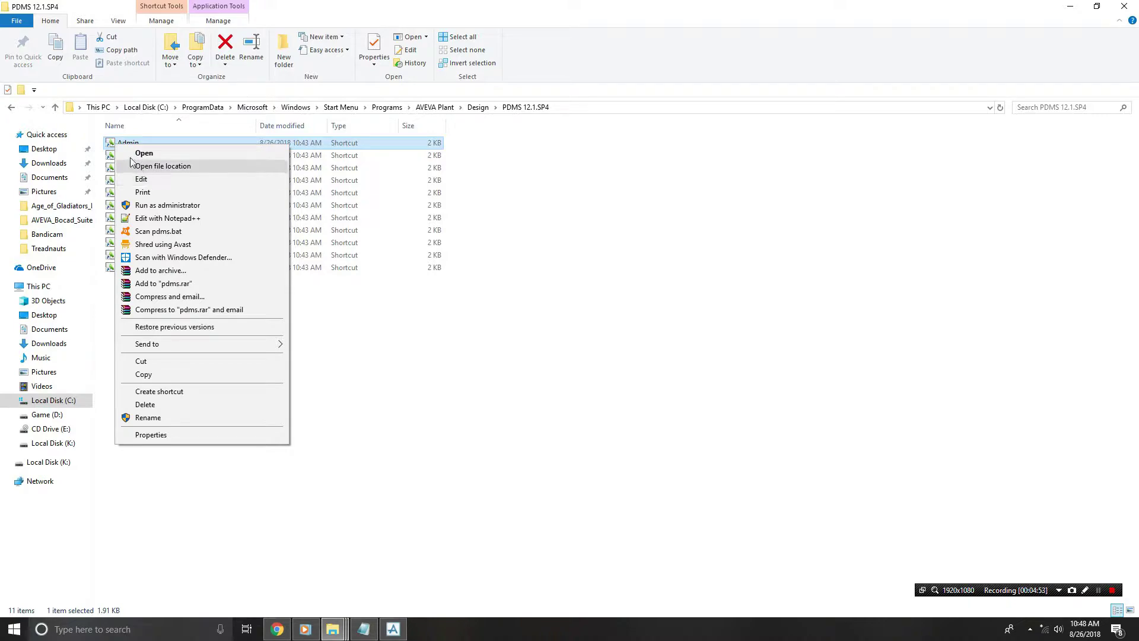
click(142, 153)
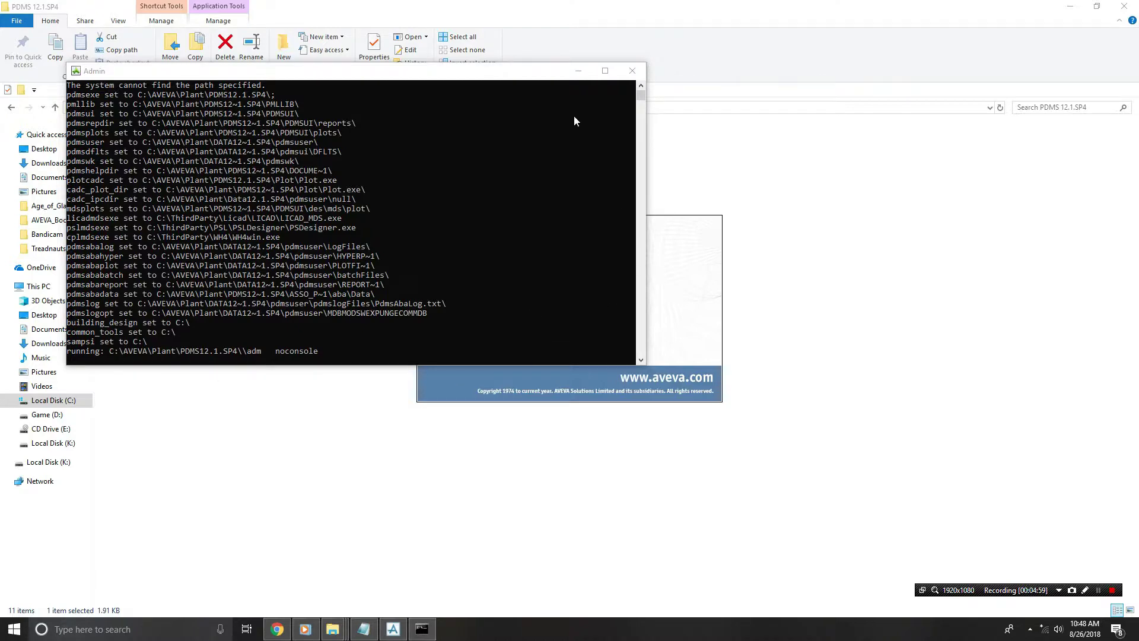
drag(534, 77, 507, 148)
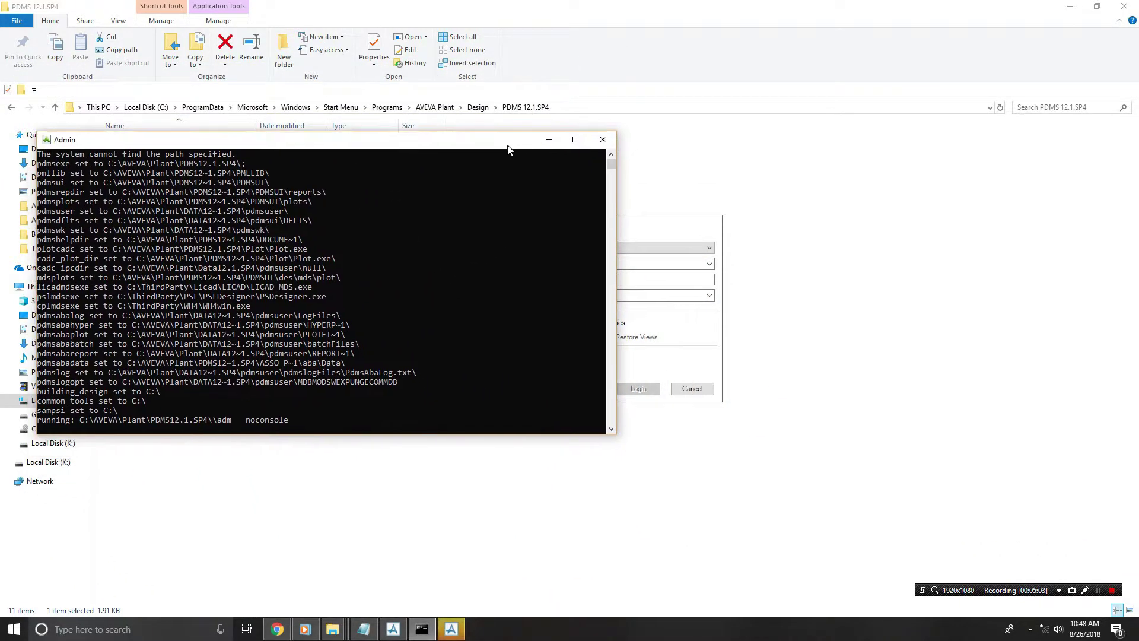
click(682, 305)
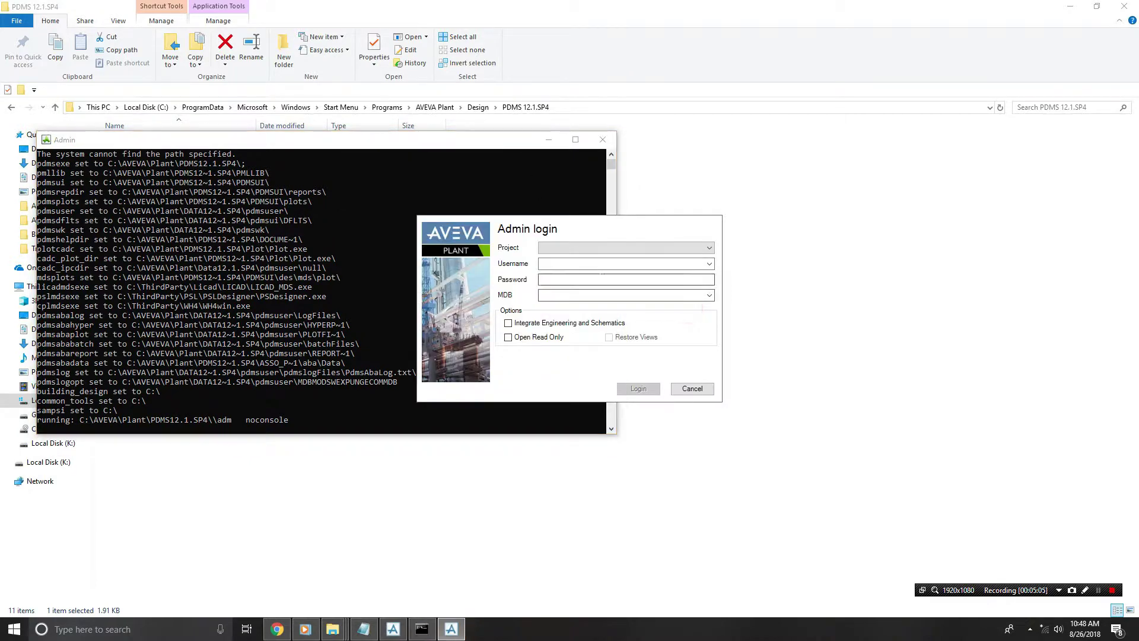
Copy the user SYSTEM from the Readme into the Username of the Admin login
click(587, 266)
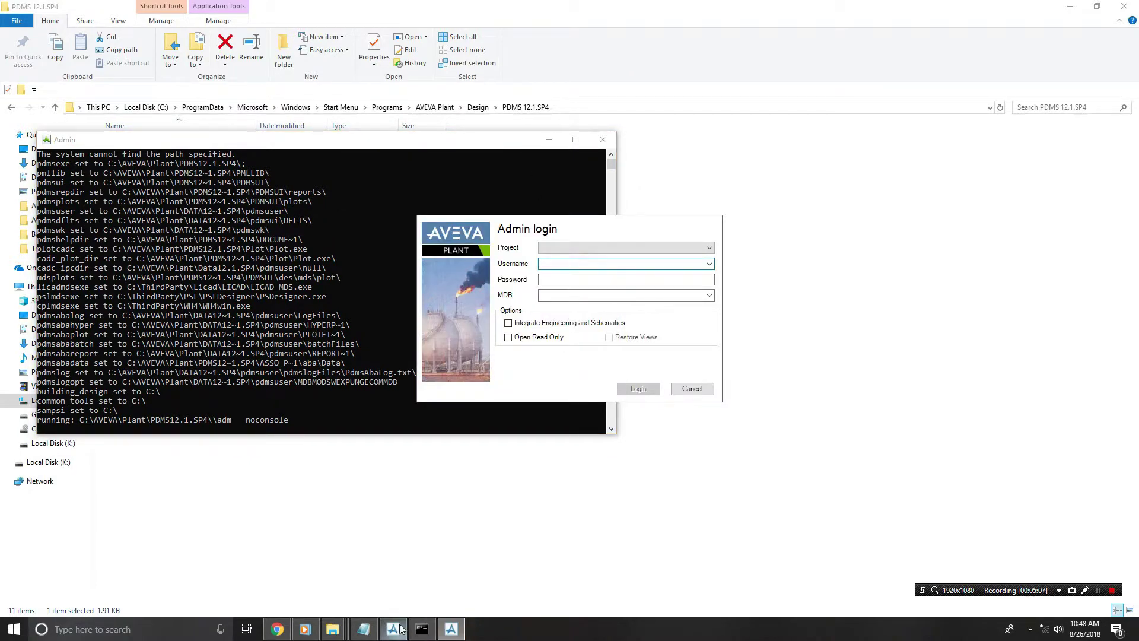
click(374, 620)
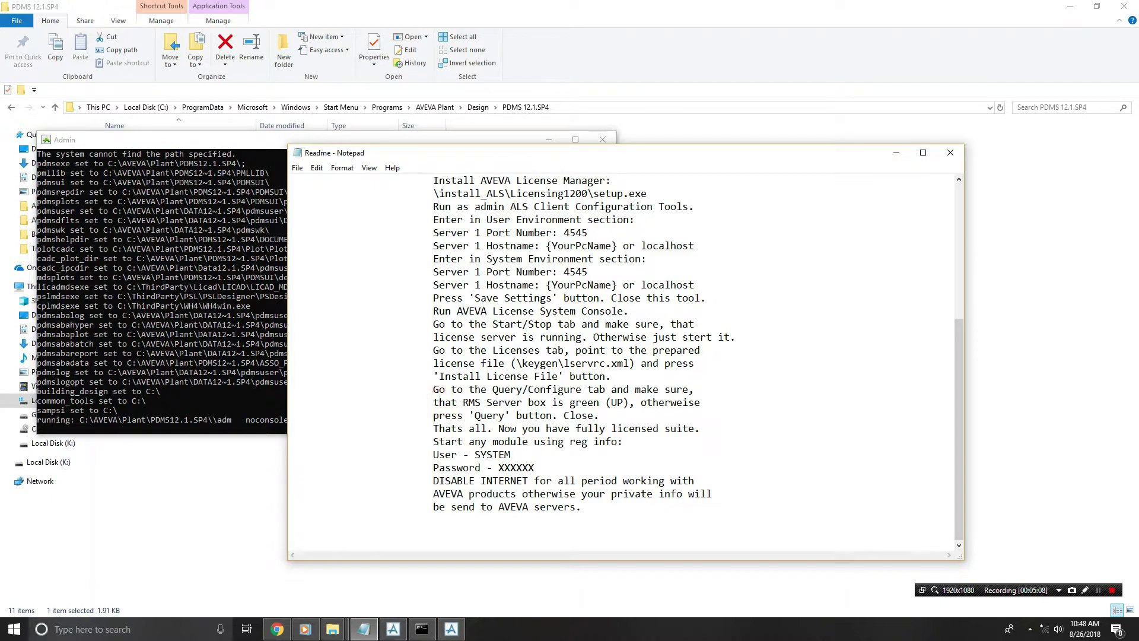
double_click(478, 455)
key(ctrl+c)
click(423, 632)
click(451, 630)
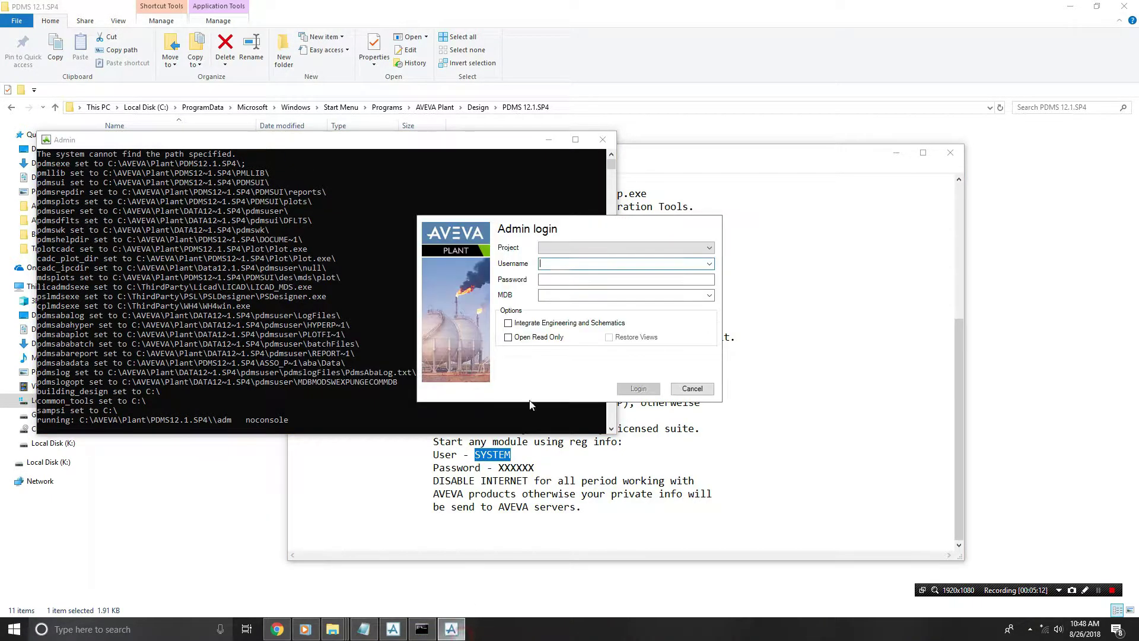
click(569, 262)
key(ctrl+v)
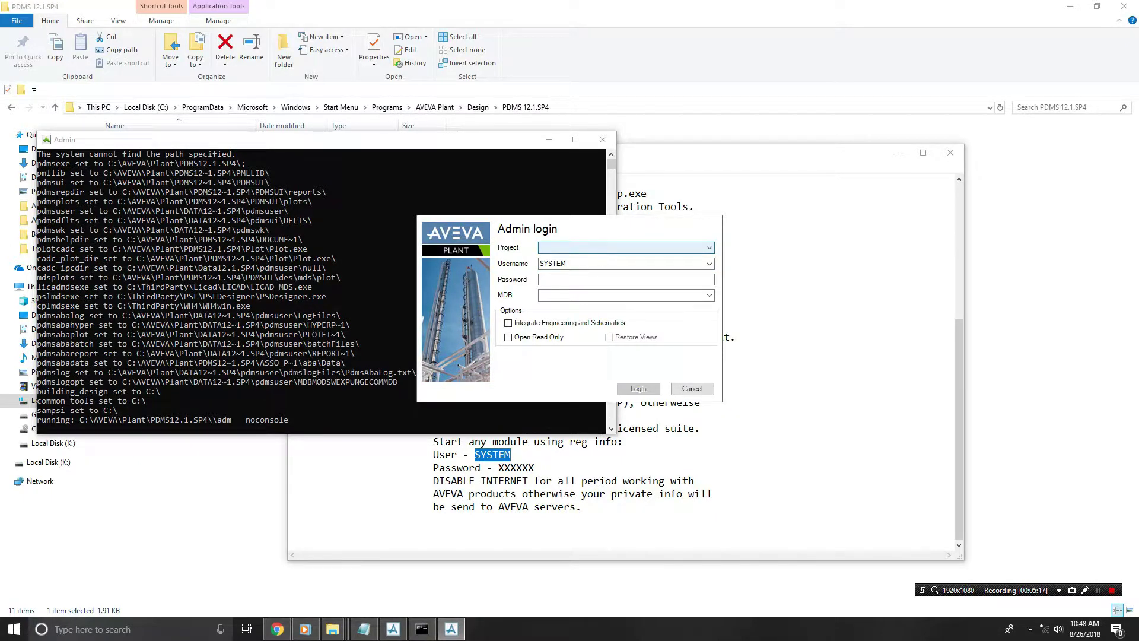
Enter the account password in the Admin login and check it against the Readme
click(563, 280)
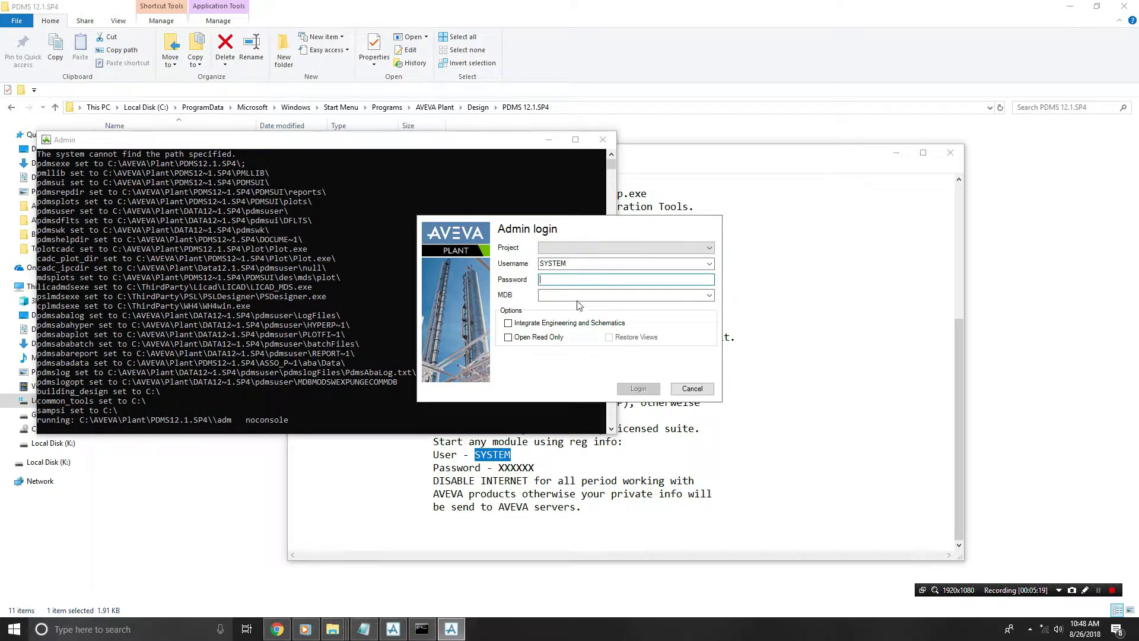
click(579, 280)
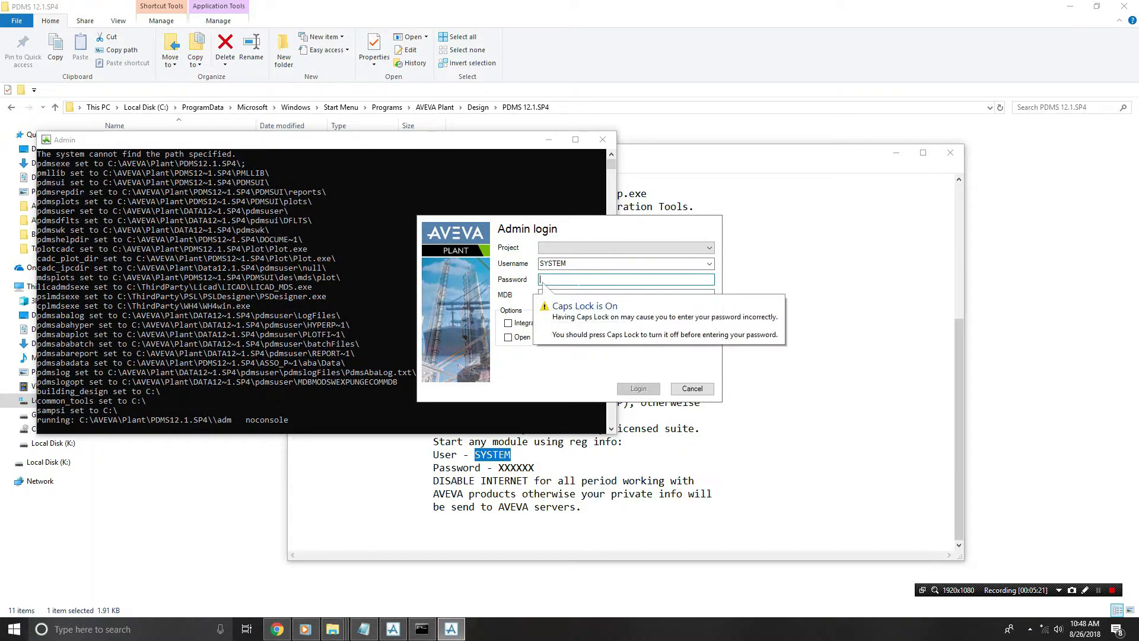
text(XX)
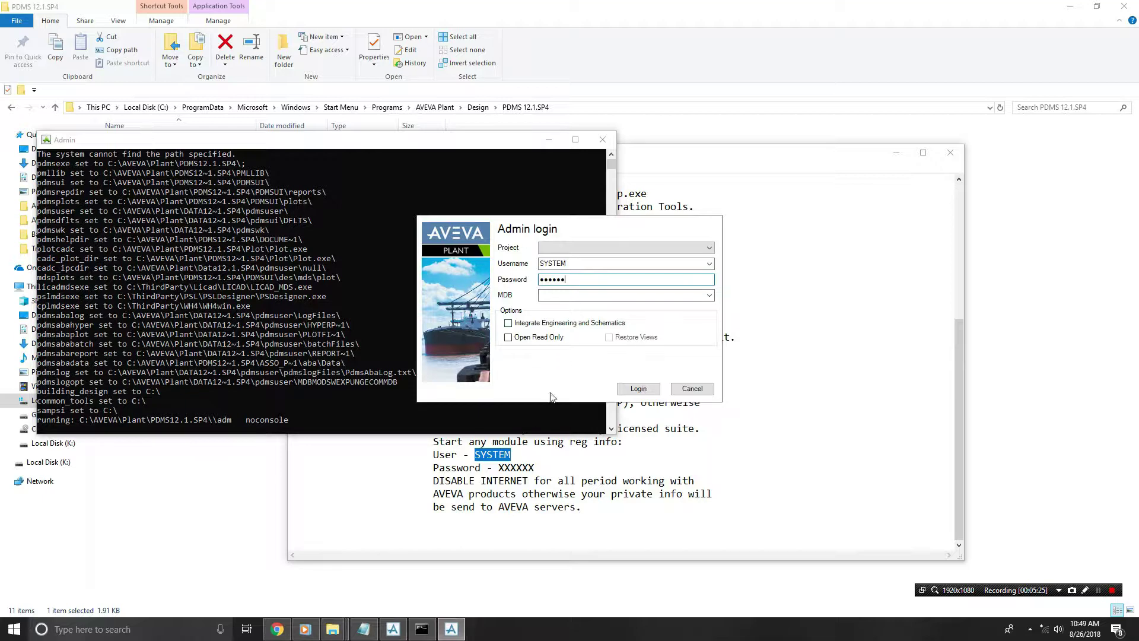
drag(535, 468, 511, 468)
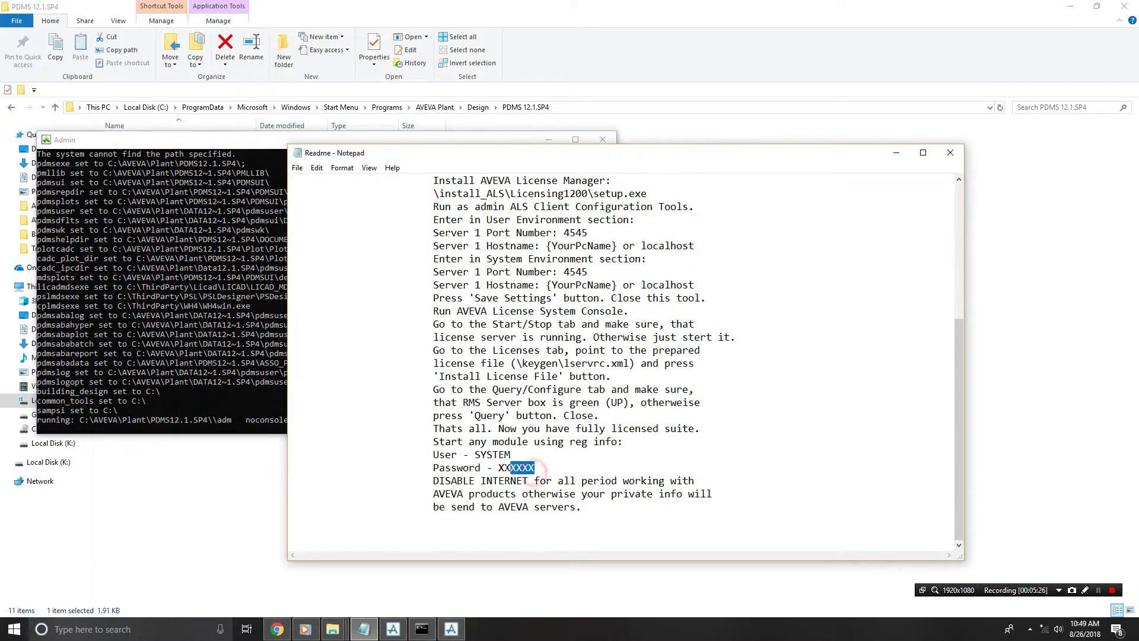
click(449, 627)
Set the MDB to aaa, enable Integrate Engineering and Schematics and Open Read Only, and try to log in to Admin
click(566, 295)
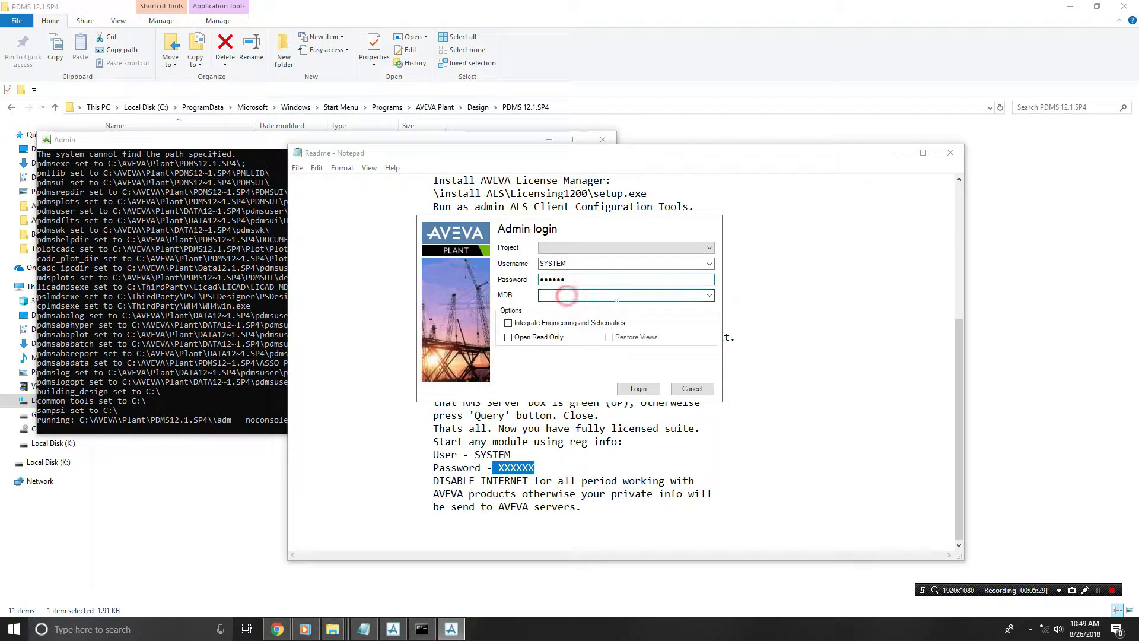
click(709, 295)
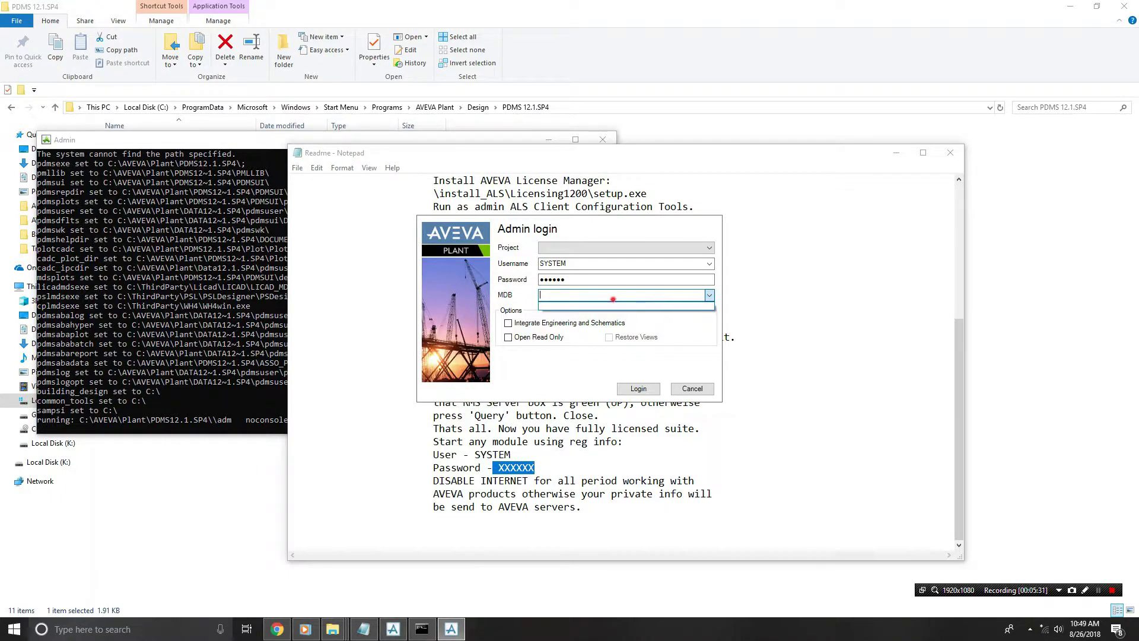
click(610, 296)
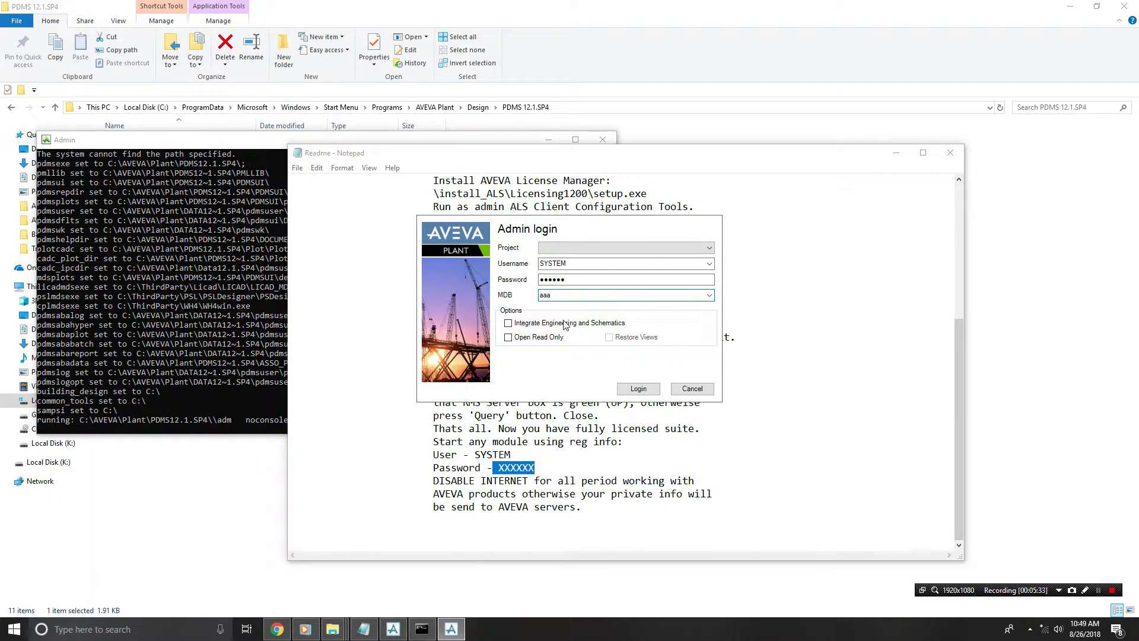
click(536, 338)
click(536, 324)
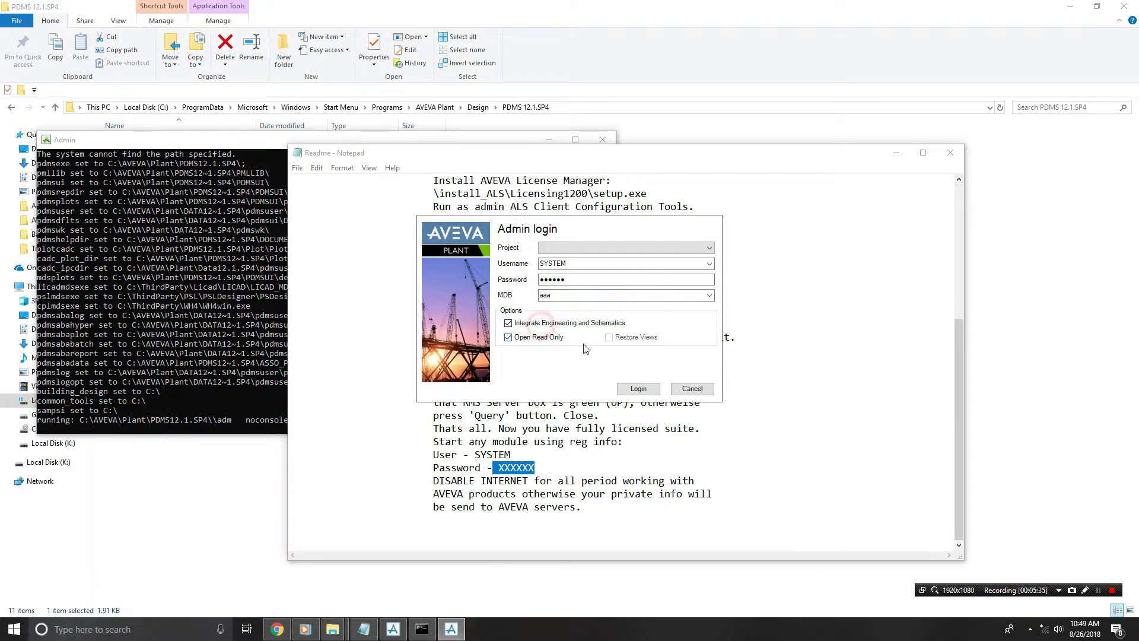
click(638, 389)
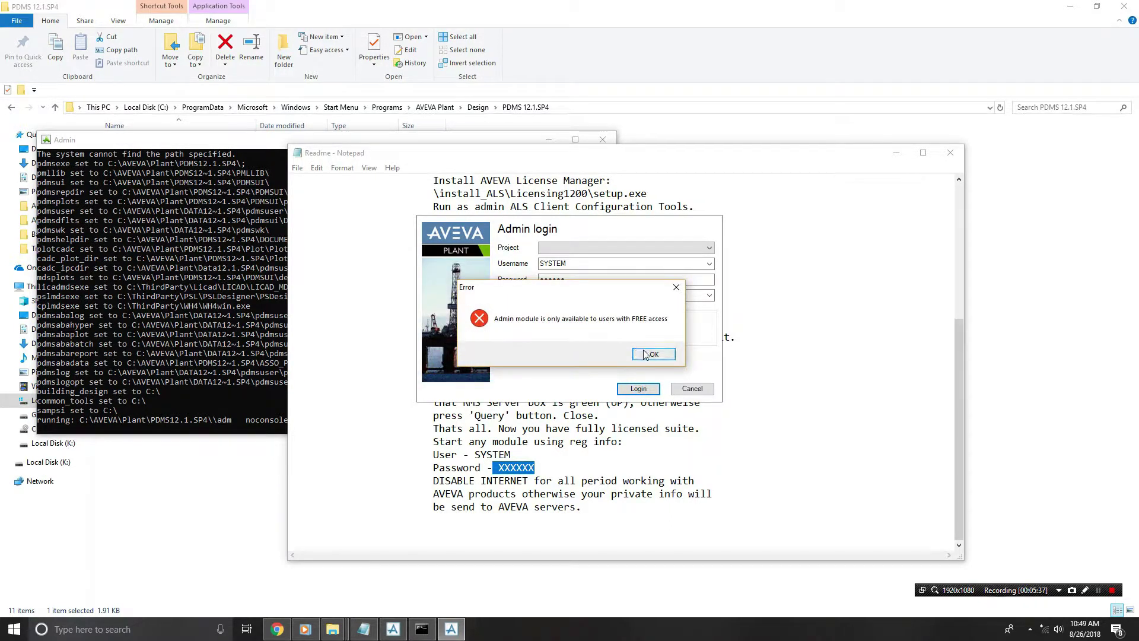
click(653, 354)
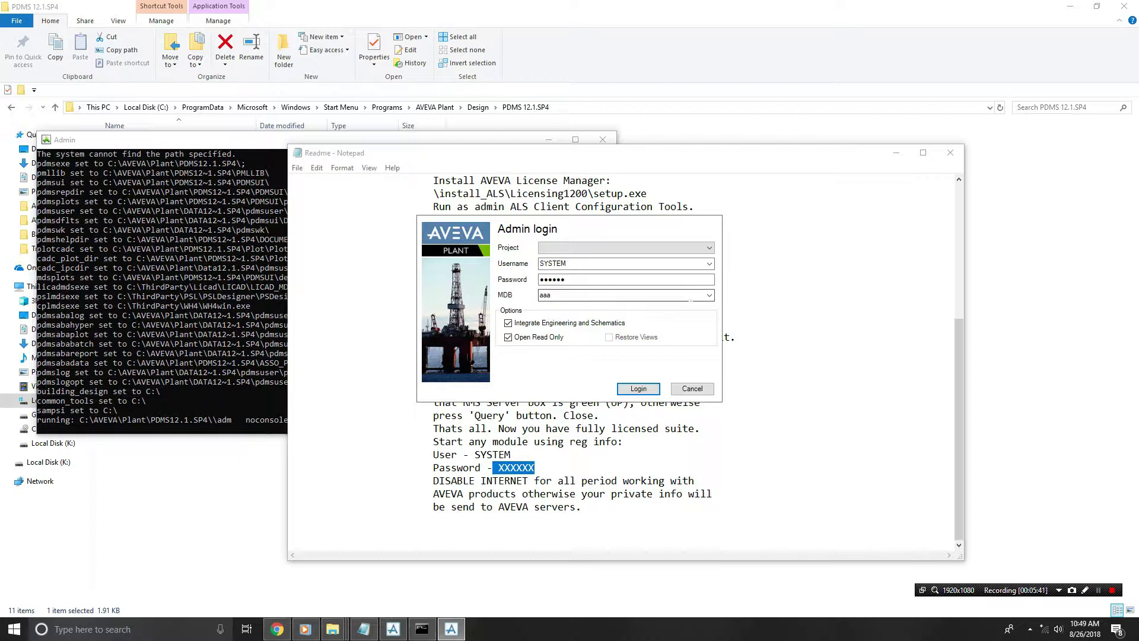
Check the Project list in the Admin login, disable Integrate Engineering and Schematics, and try to log in again
click(709, 264)
click(711, 267)
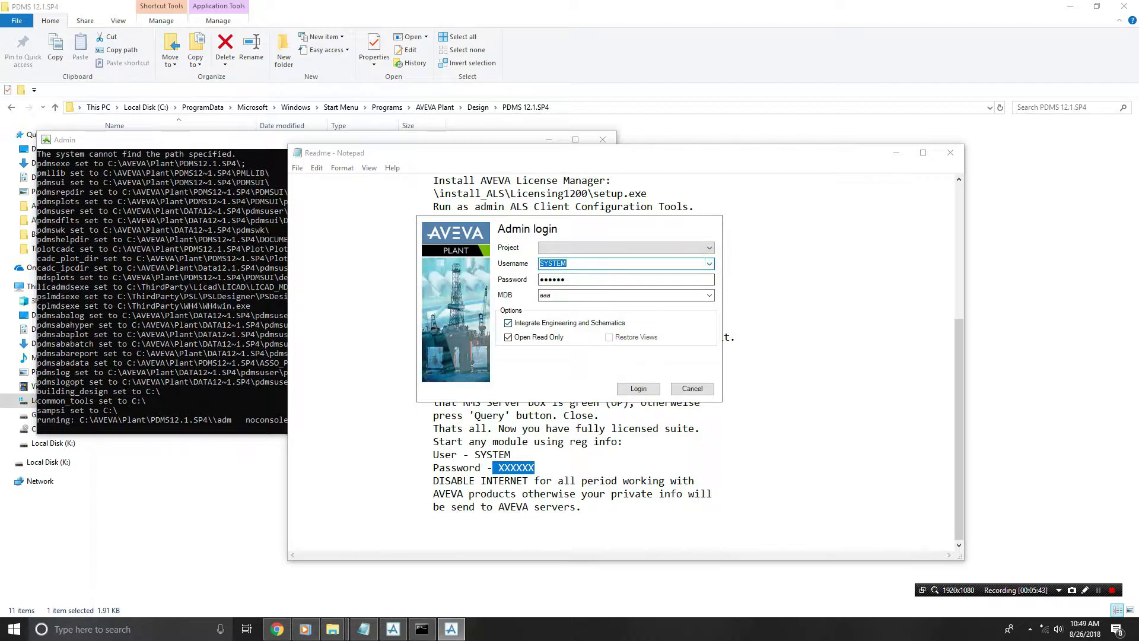
click(704, 248)
click(709, 247)
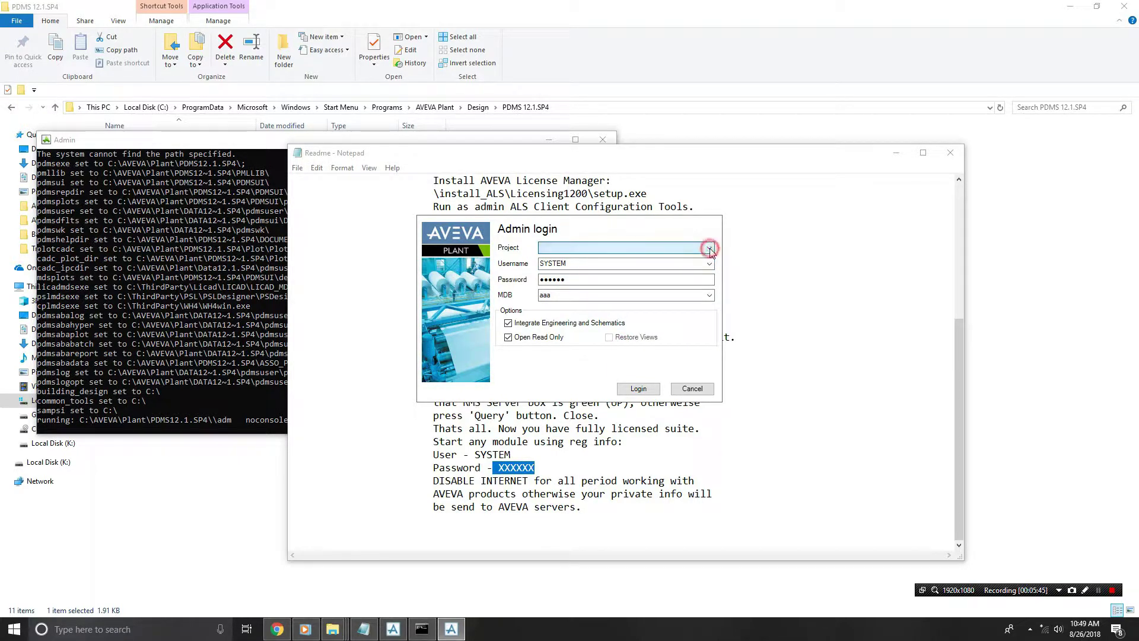
click(557, 323)
click(639, 389)
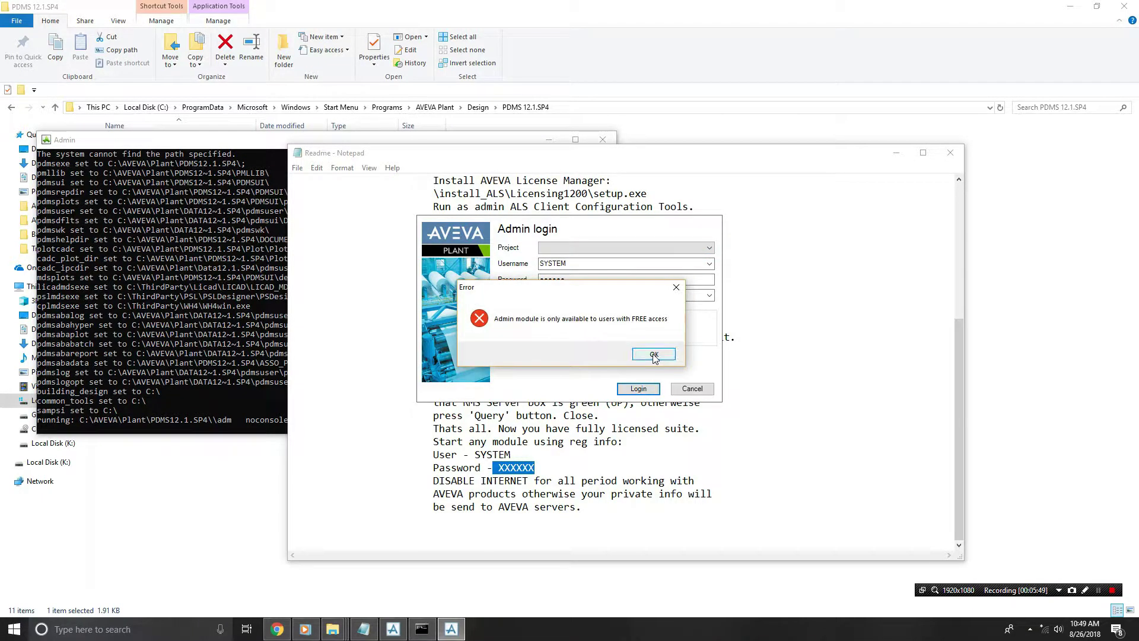
click(654, 355)
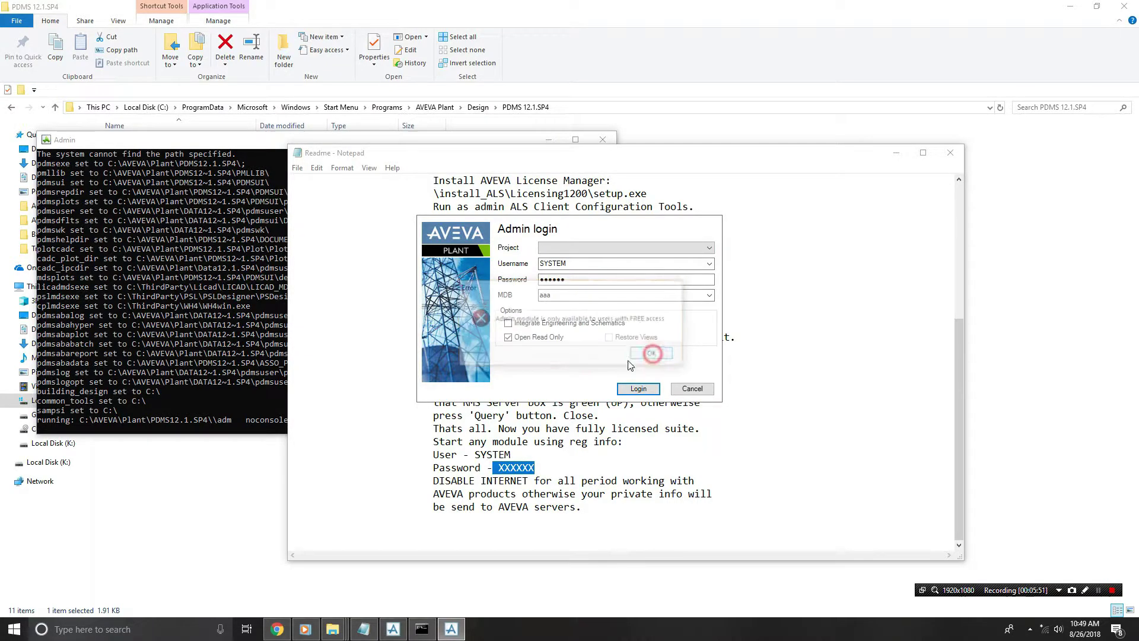
click(641, 386)
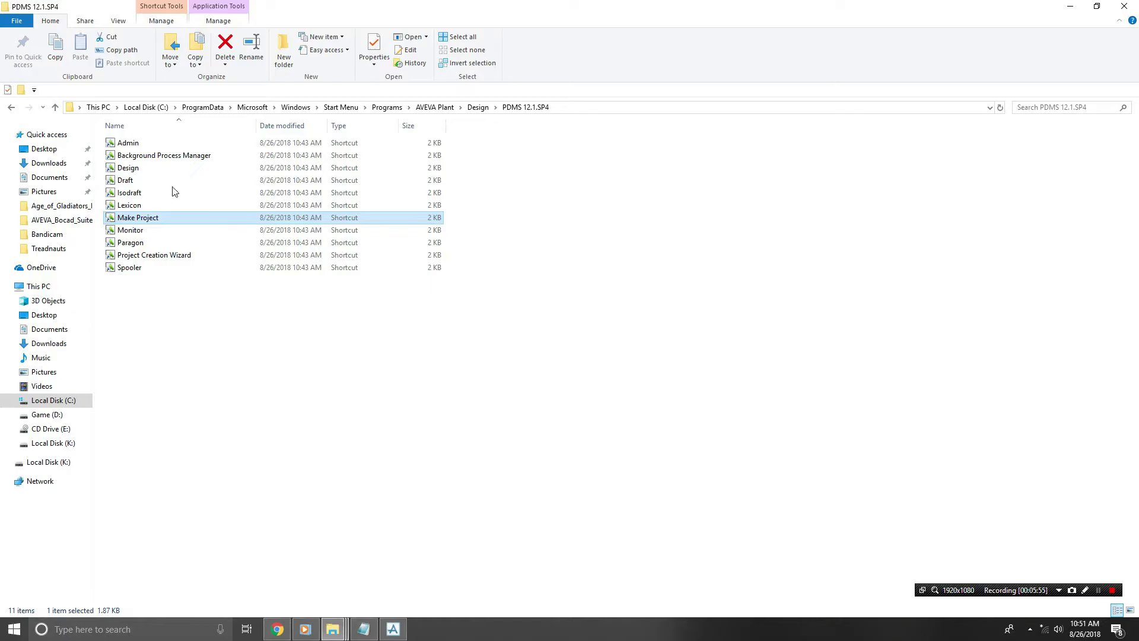
Run the Lexicon module from the PDMS 12.1.SP4 folder as administrator
right_click(119, 142)
click(107, 182)
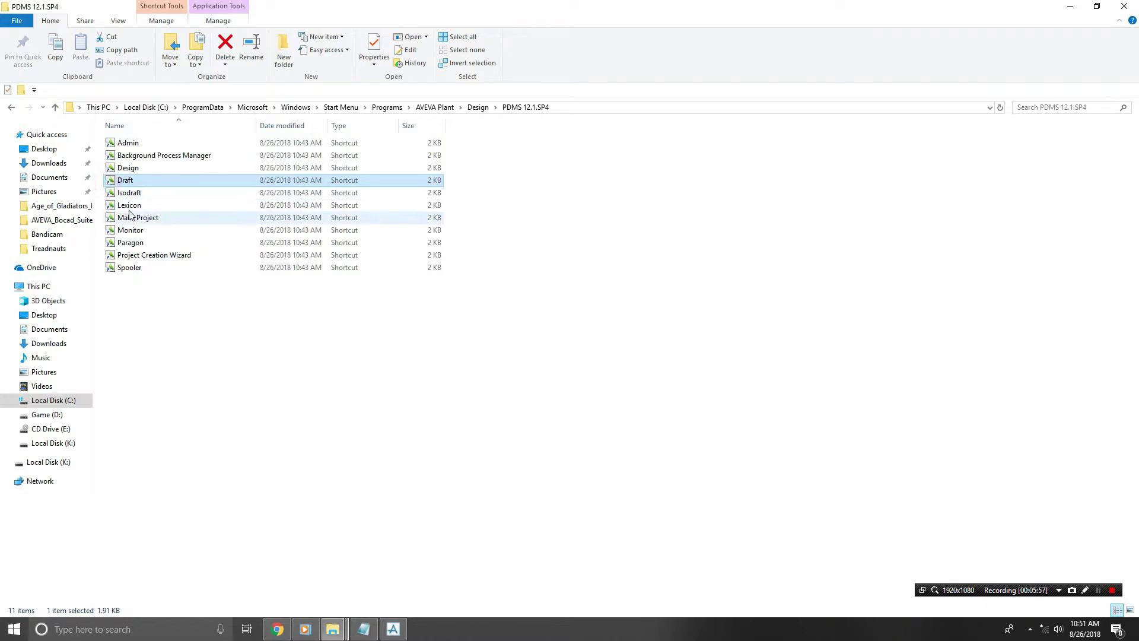
right_click(128, 206)
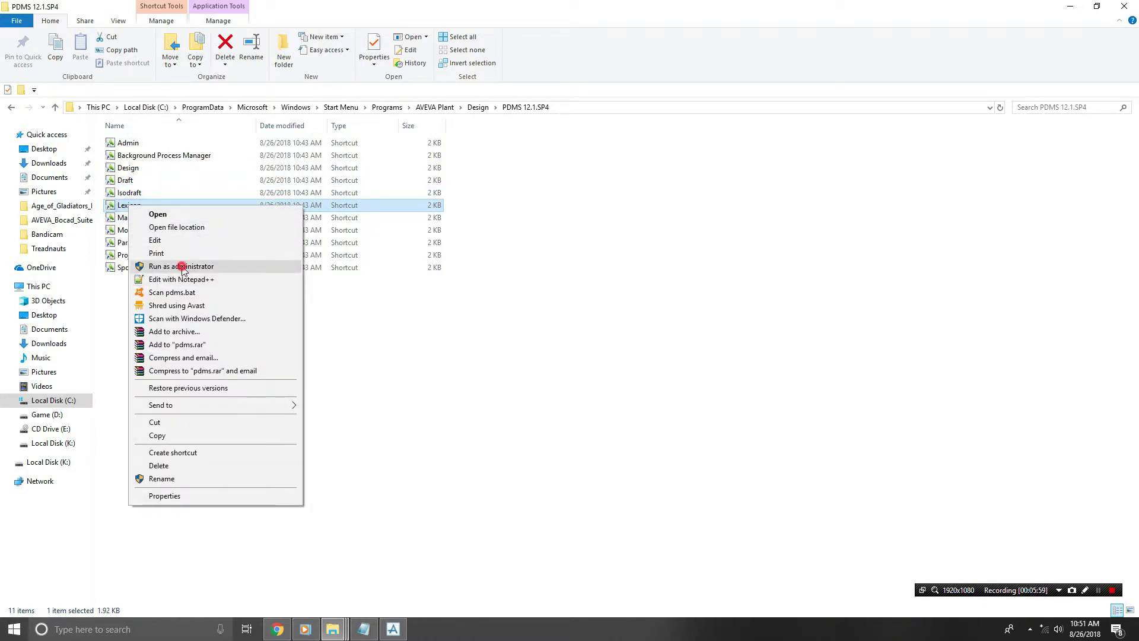
click(182, 268)
click(531, 381)
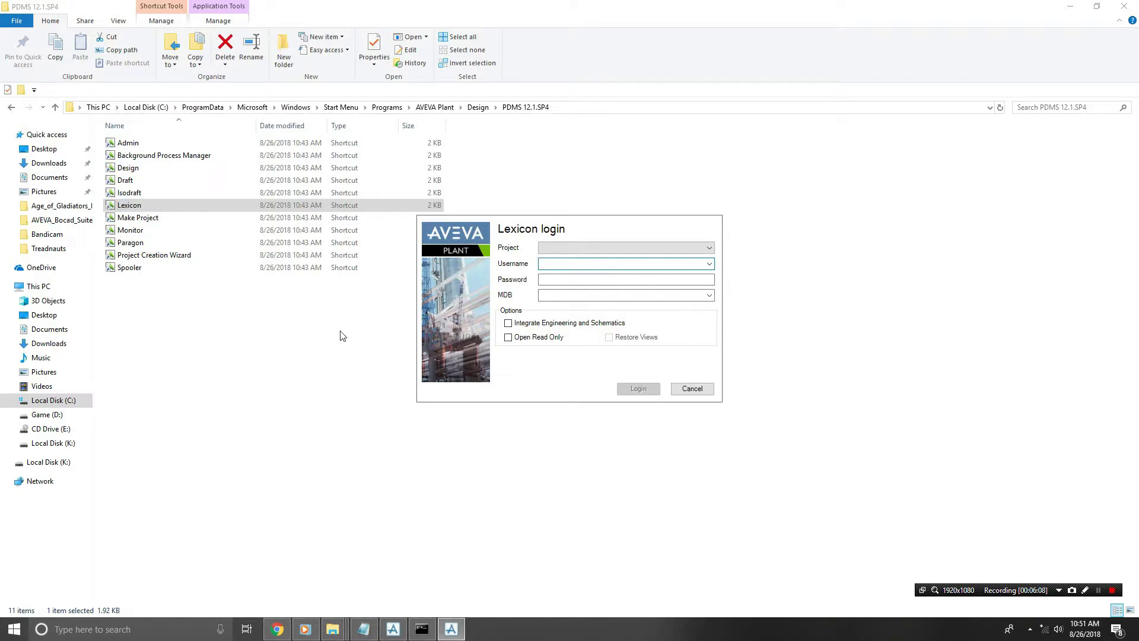
Copy the user SYSTEM from the Readme into the Username of the Lexicon login
click(364, 629)
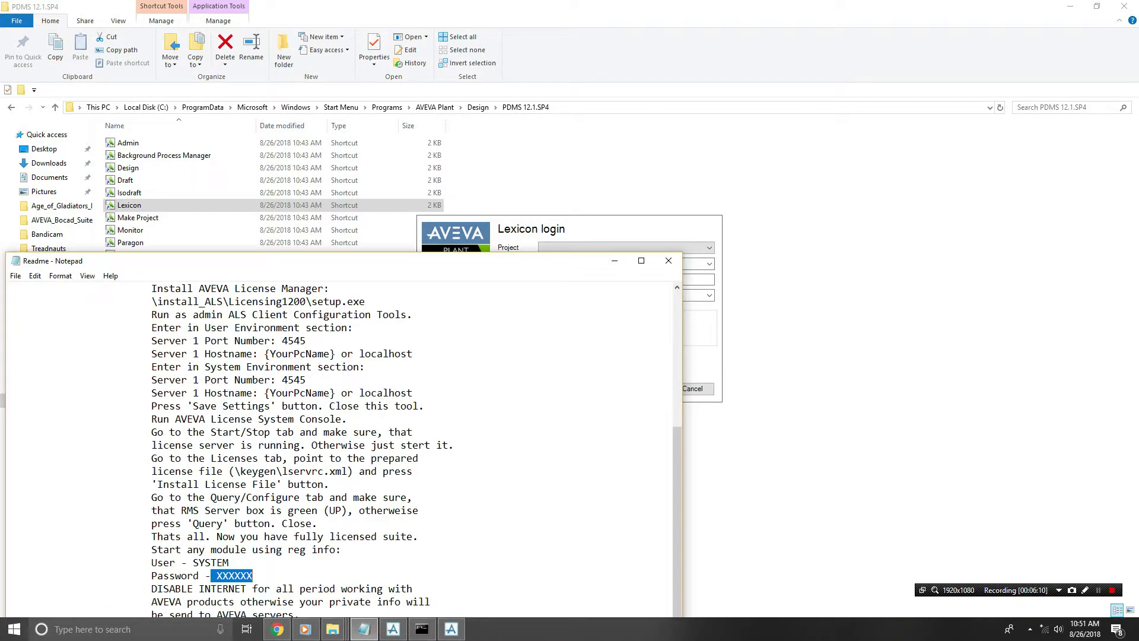
double_click(195, 563)
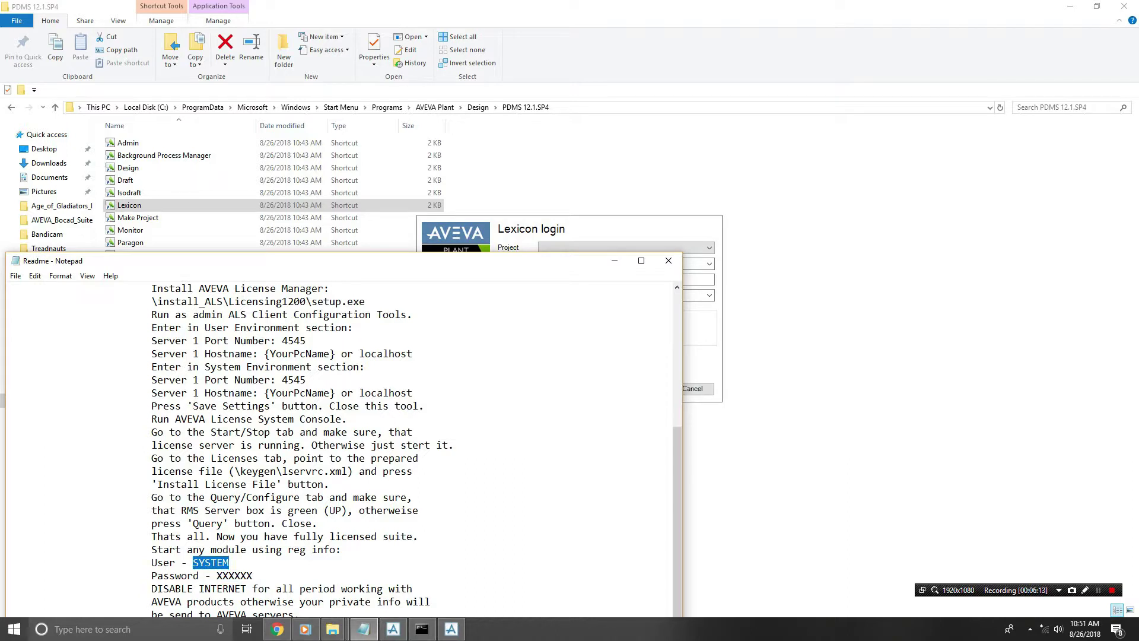
key(ctrl+c)
key(alt+Tab)
key(ctrl+v)
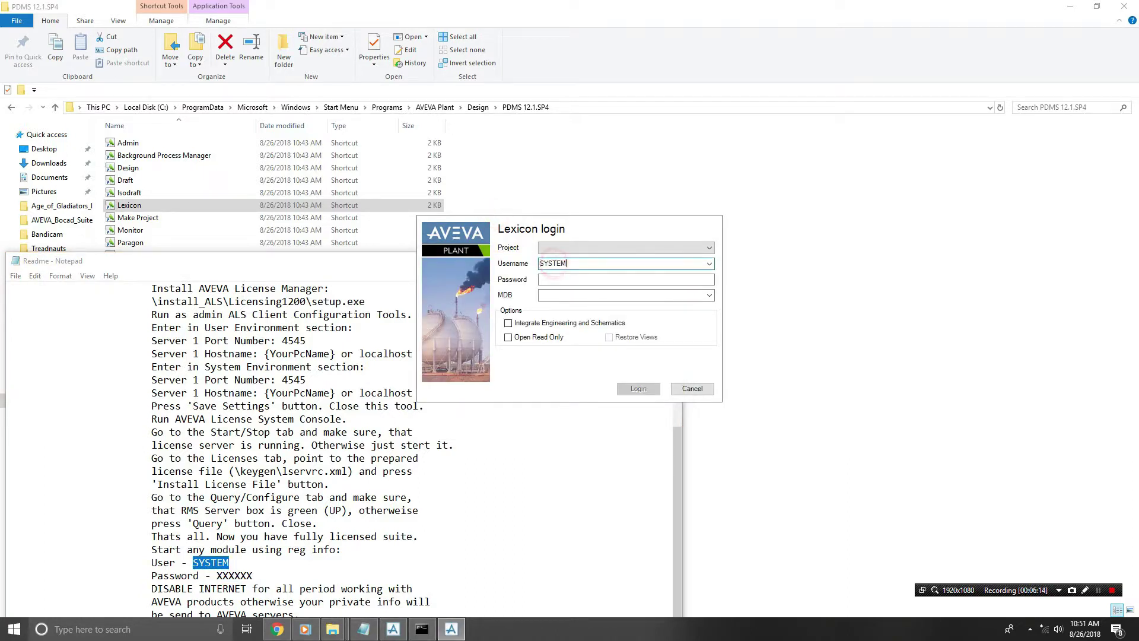
Look up the account password in the Readme and enter it in the Lexicon login
key(Tab)
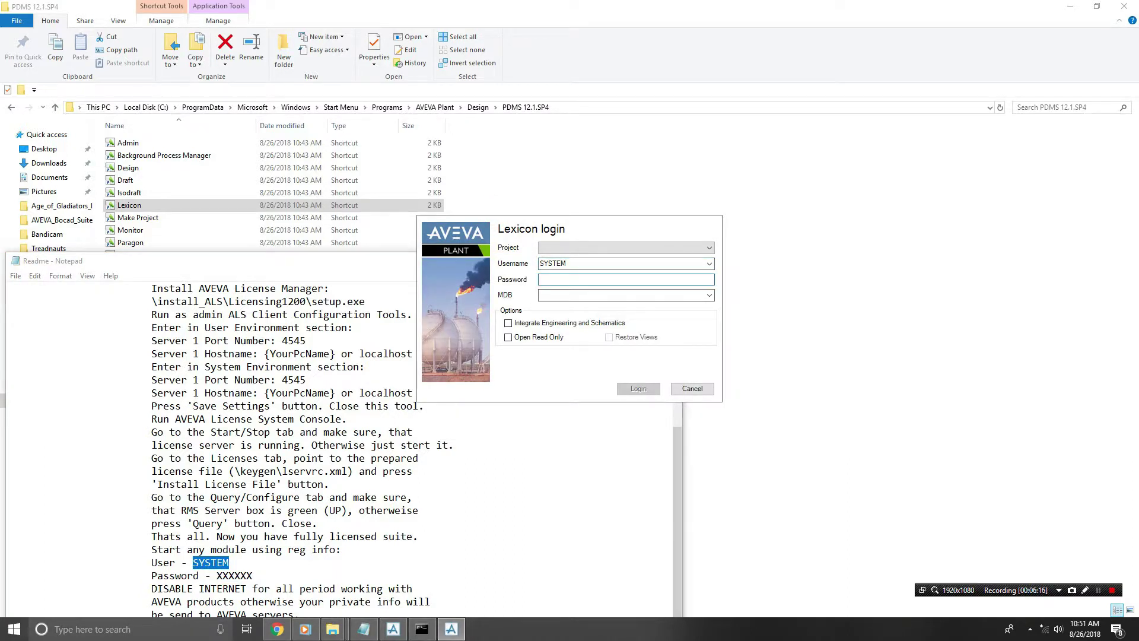
click(240, 588)
click(240, 588)
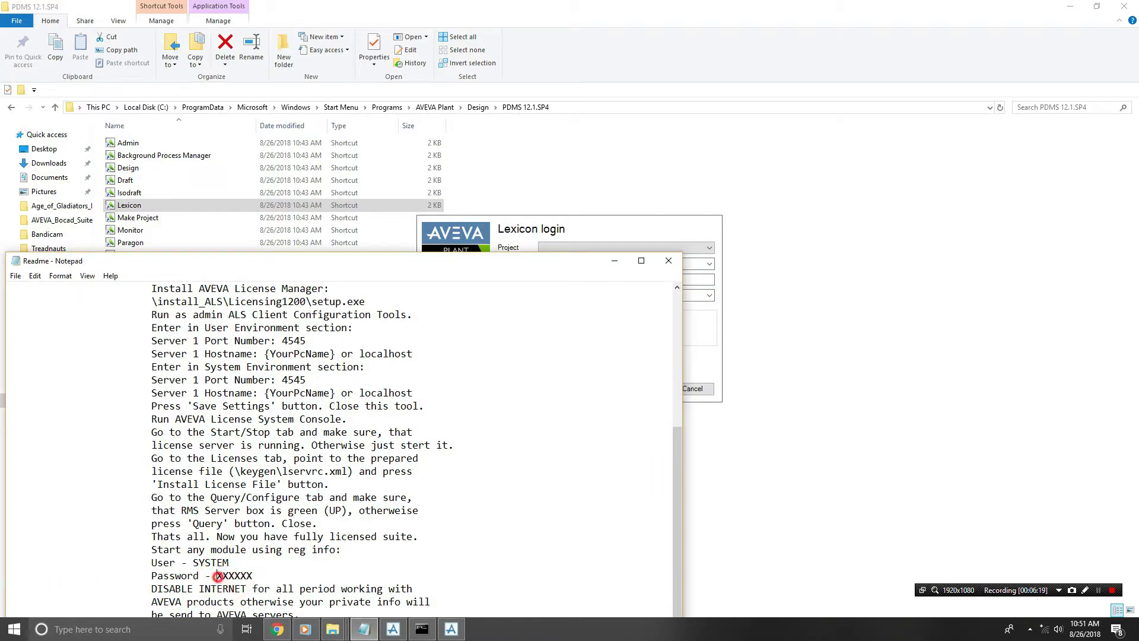
double_click(218, 575)
click(505, 224)
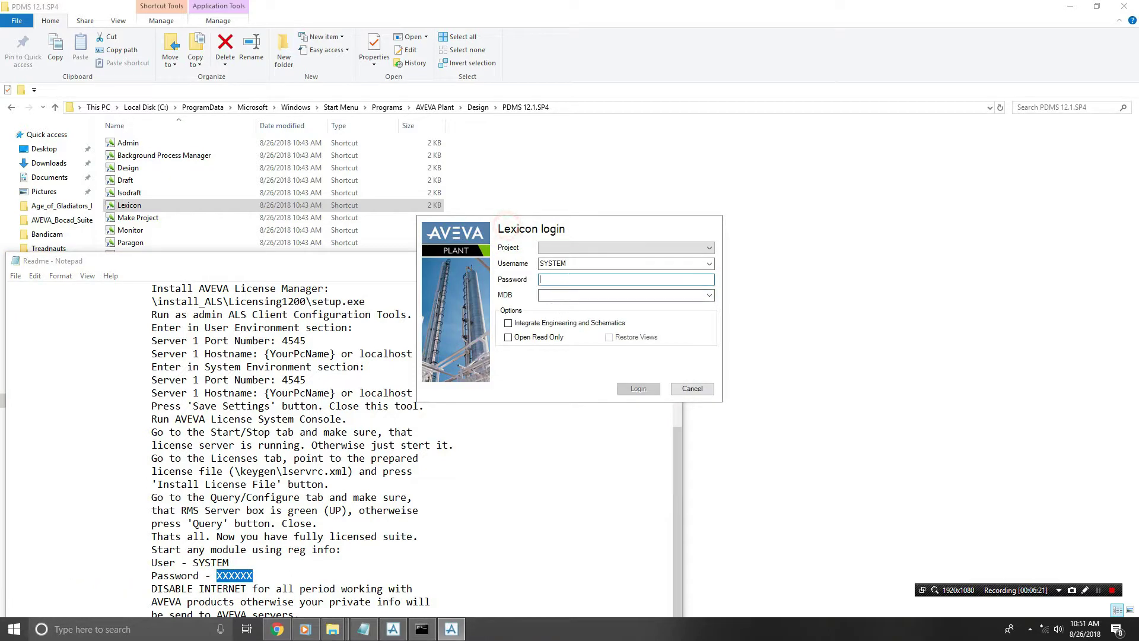
Set the MDB to GEt, enable Integrate Engineering and Schematics and Open Read Only, and try to log in to Lexicon
click(573, 295)
text(GEt)
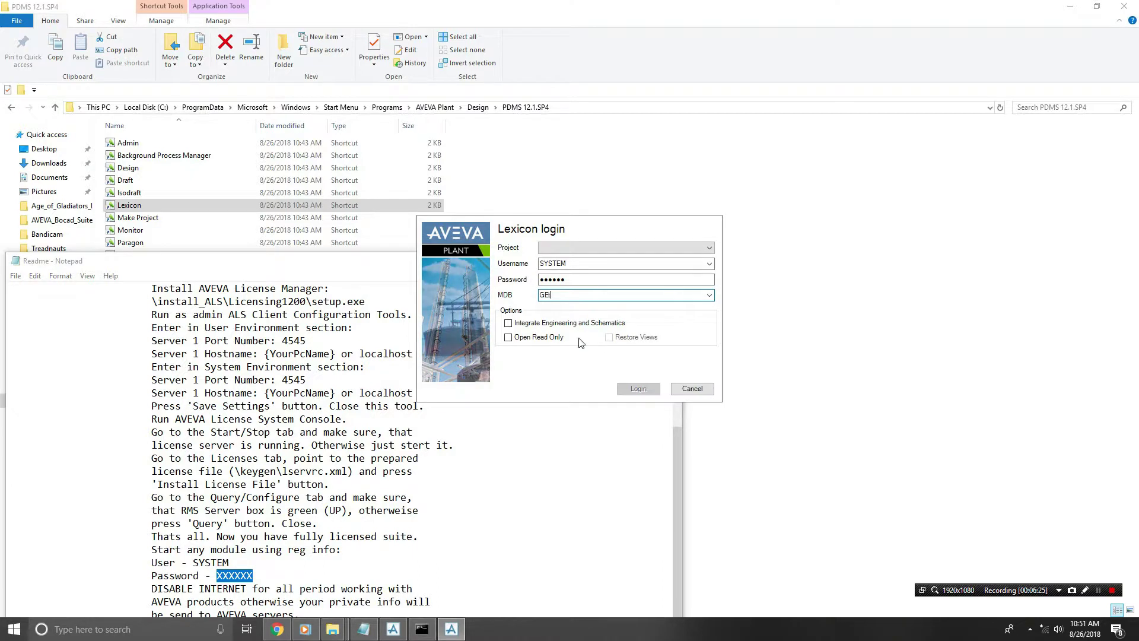
click(542, 323)
click(534, 339)
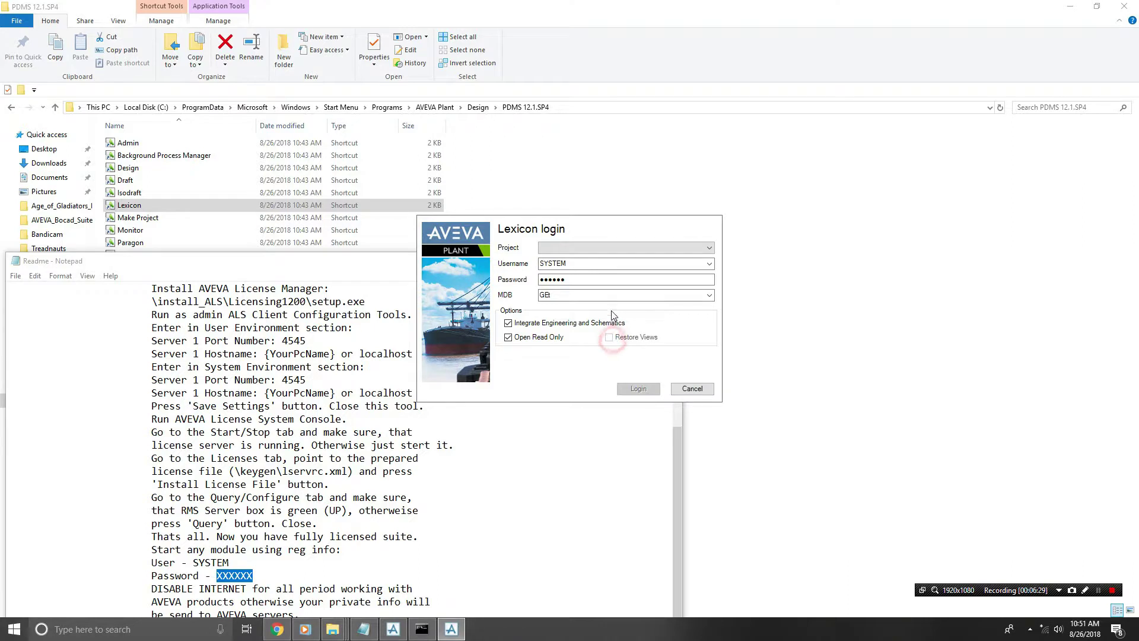
click(655, 369)
click(688, 387)
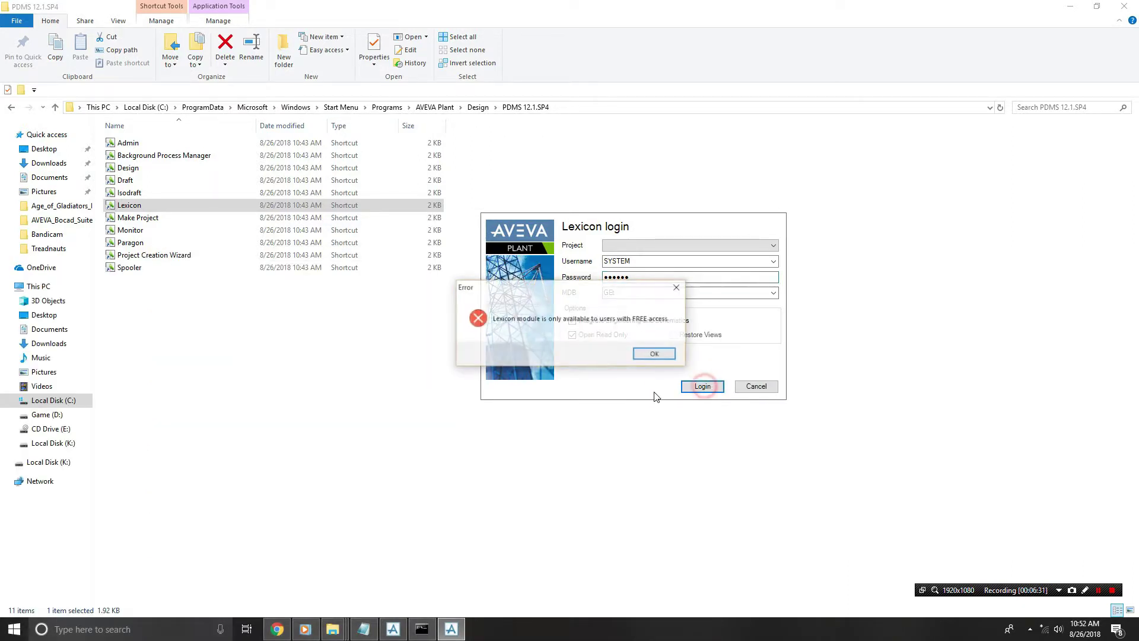
click(649, 354)
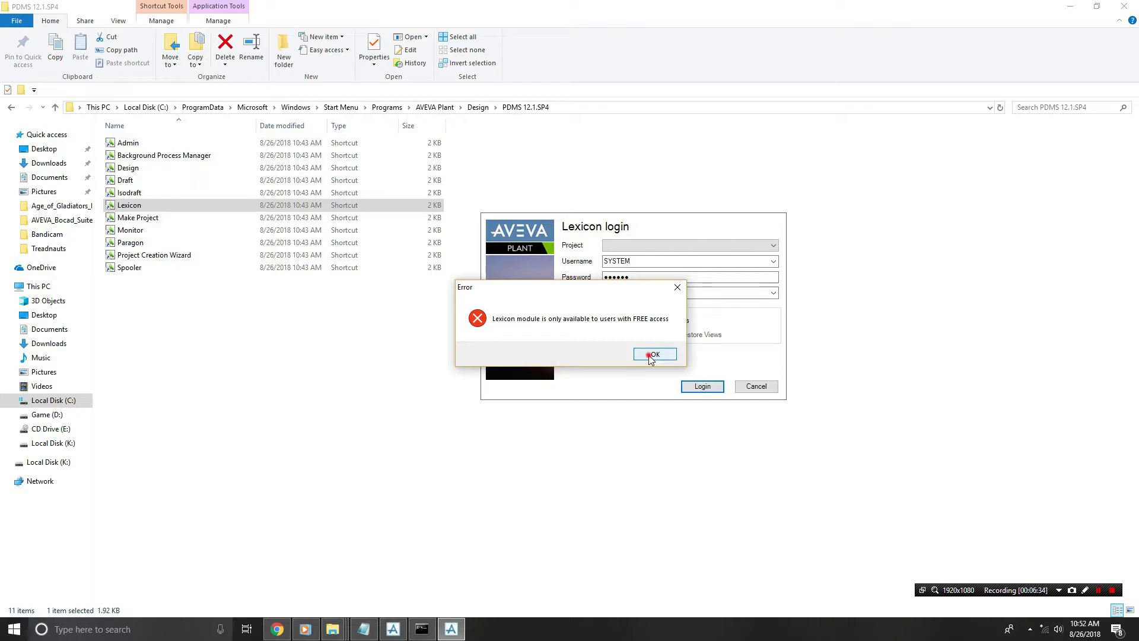
click(650, 356)
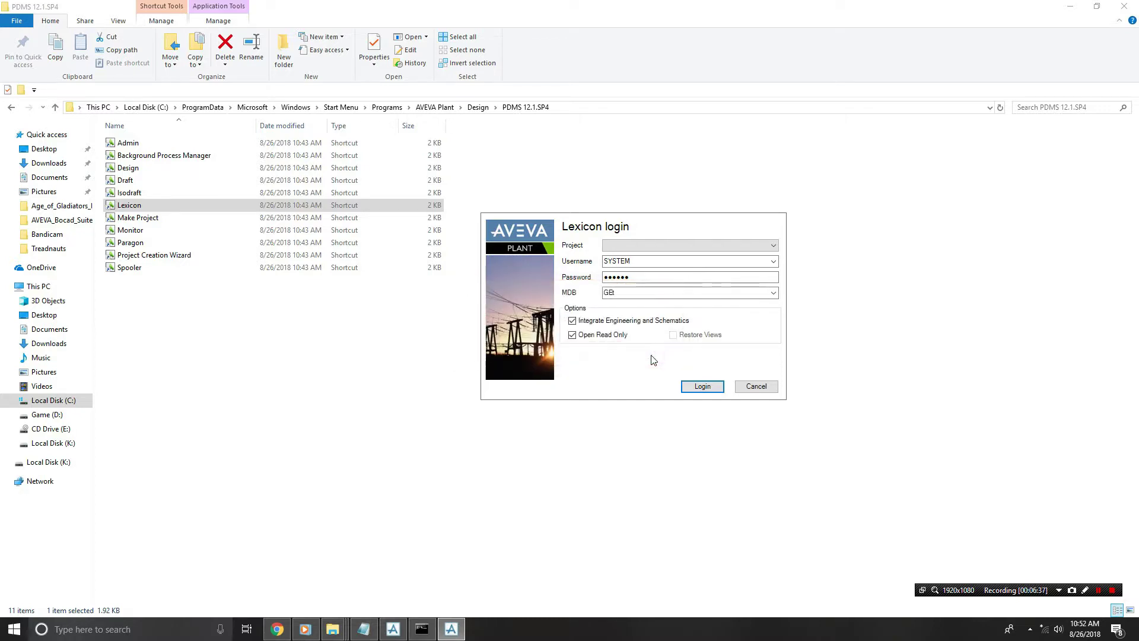
click(346, 356)
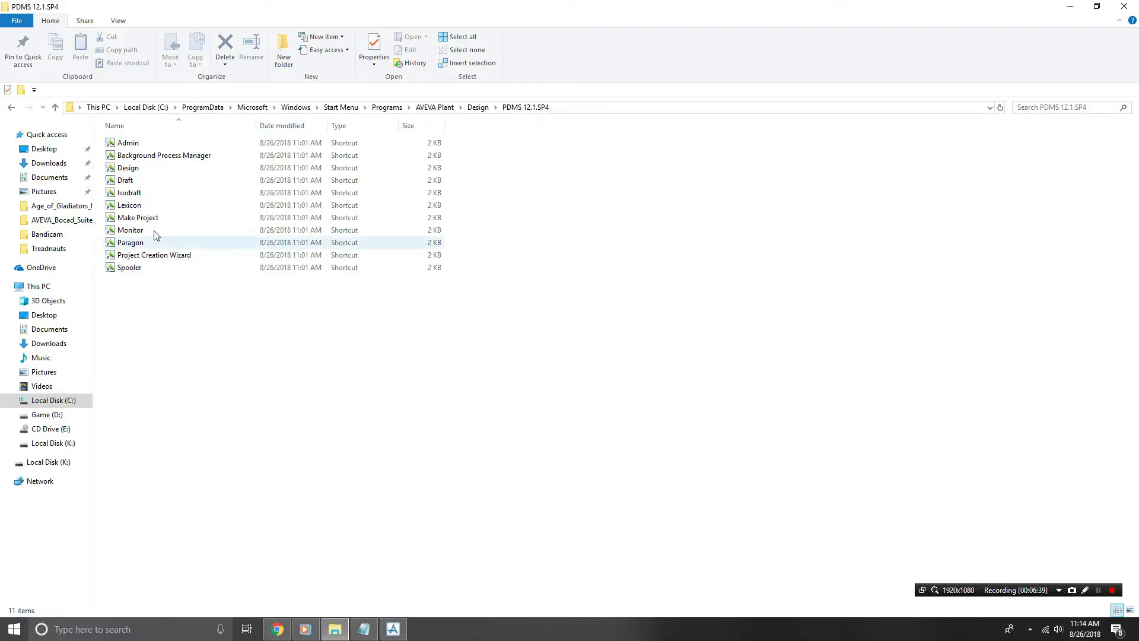
Run the Project Creation Wizard from the PDMS 12.1.SP4 folder as administrator
right_click(142, 256)
click(168, 315)
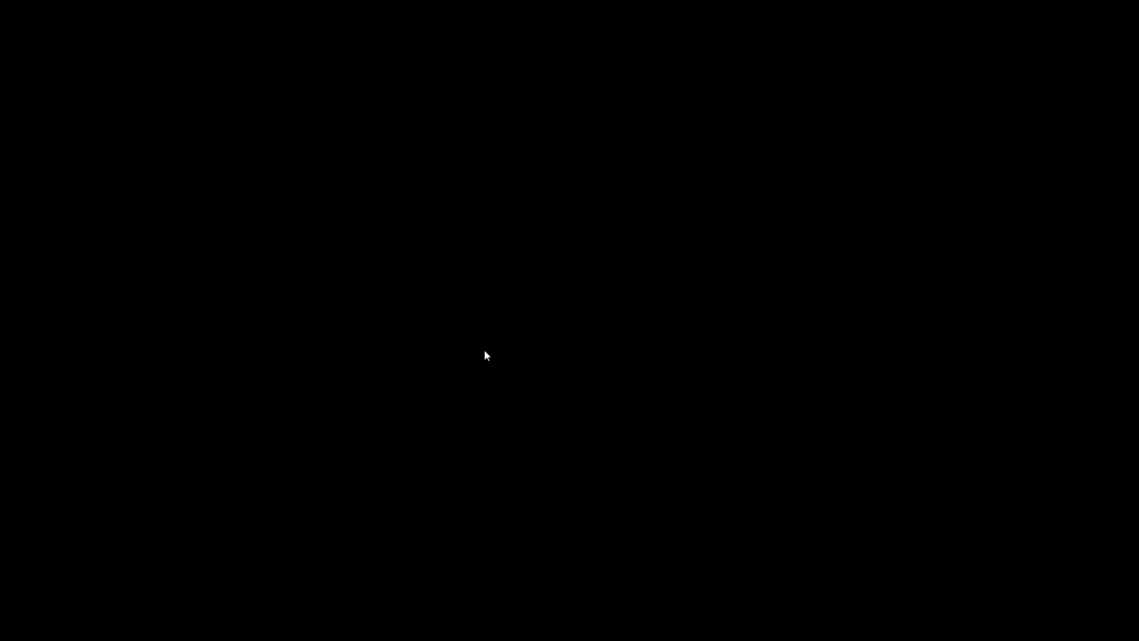
click(484, 350)
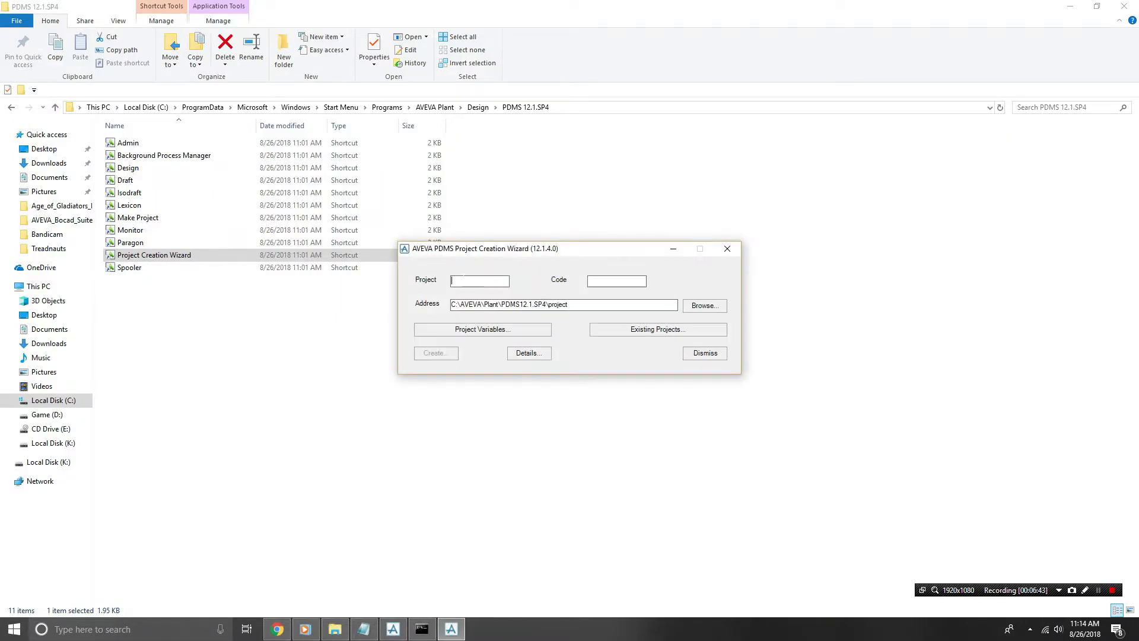
Create a project named TAD with the code TAD at the default address, and close the wizard
click(465, 281)
click(435, 354)
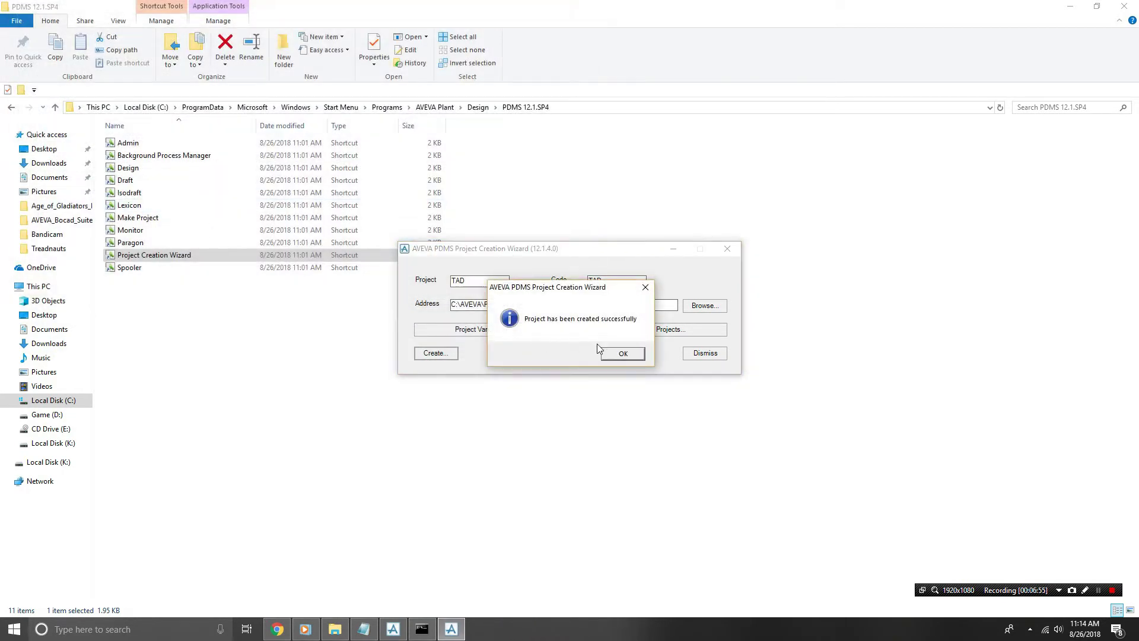
click(620, 355)
click(696, 353)
click(262, 363)
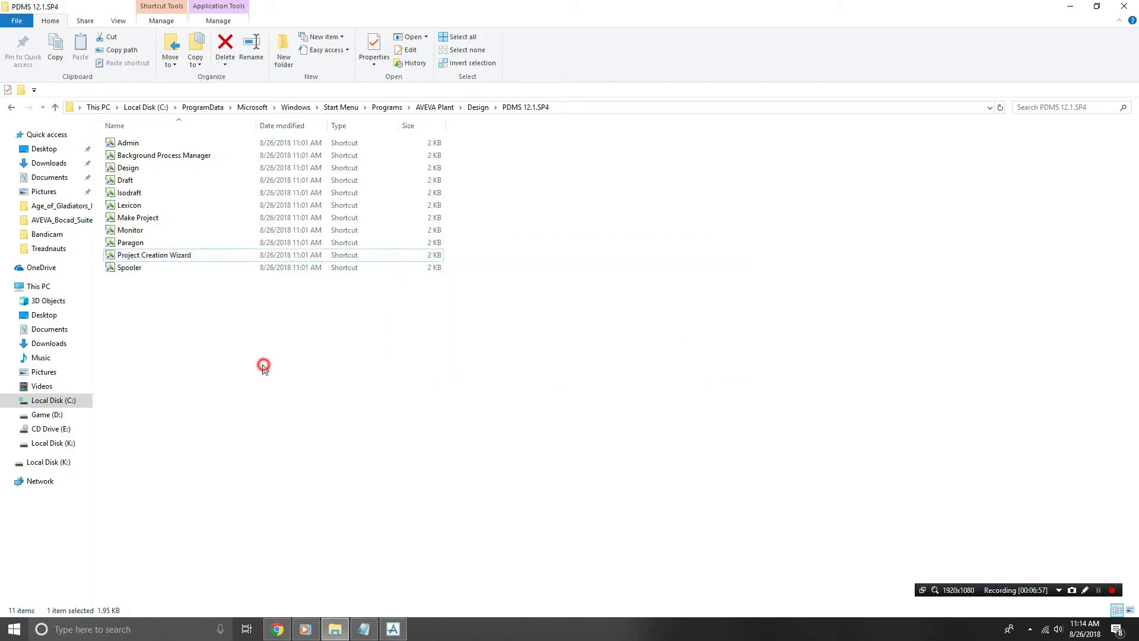
Launch the Admin module, set project TAD and username SYSTEM, and enter the account password in its login
right_click(112, 144)
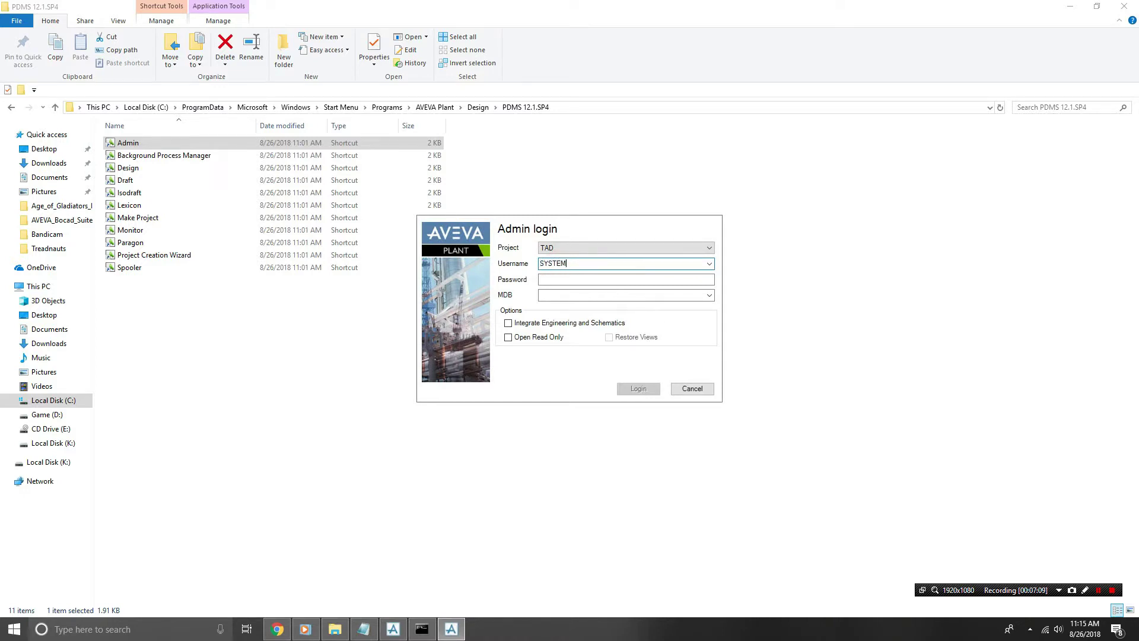
key(Tab)
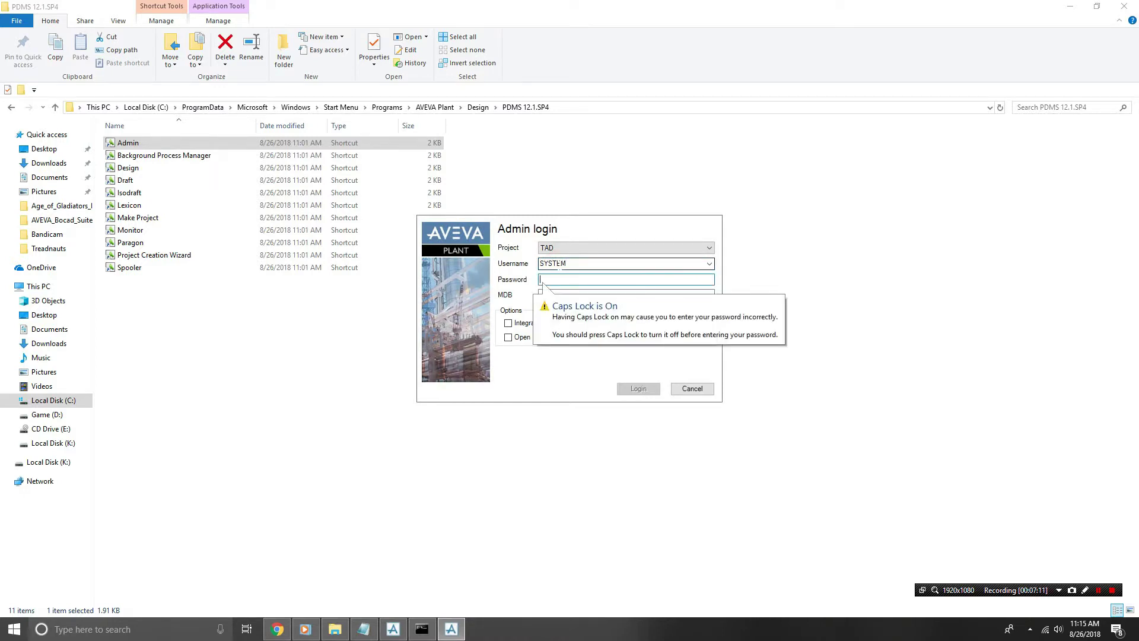
text(XXX)
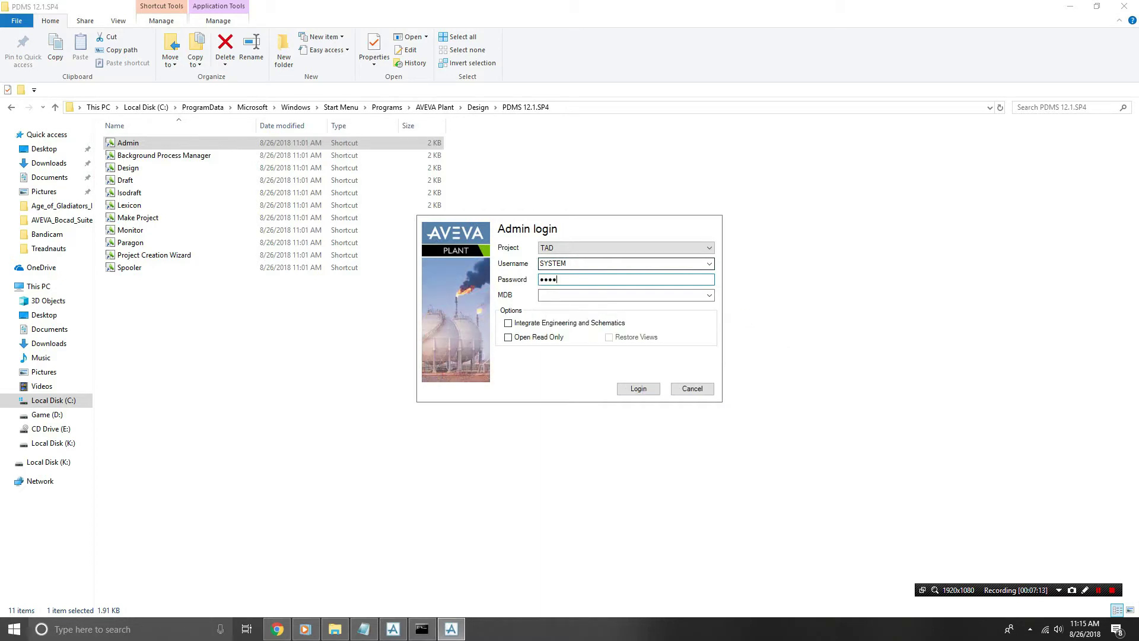
Enable Integrate Engineering and Schematics and Open Read Only, and log in to the Admin module
click(549, 322)
click(549, 338)
click(637, 388)
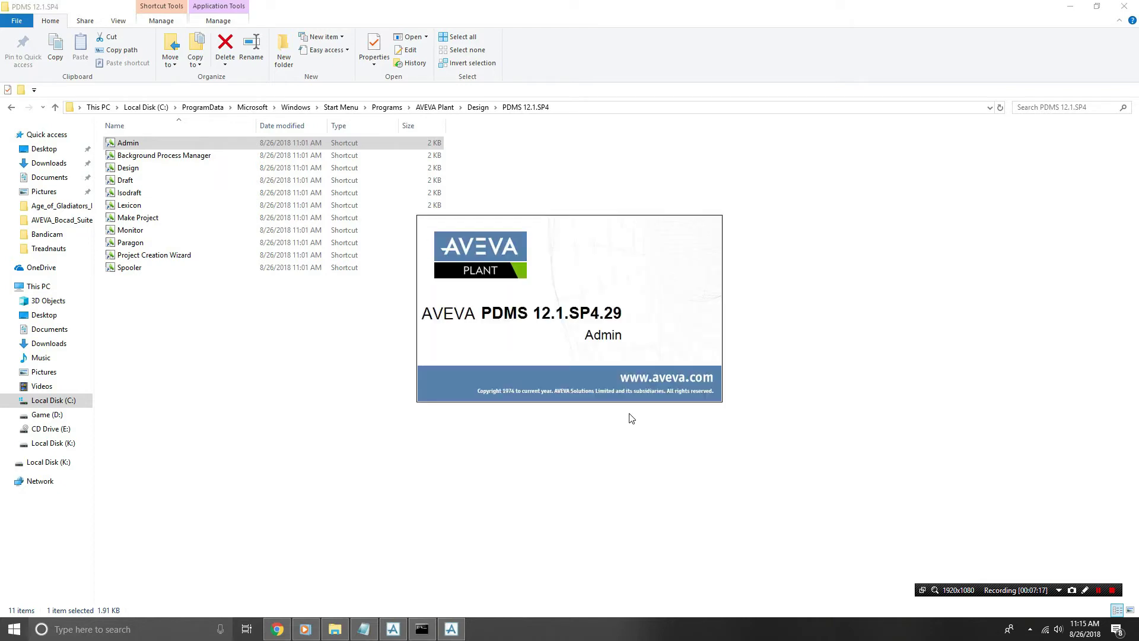
Review the login details at the end of the Readme, highlight the password line, and close the file
click(364, 627)
drag(297, 379, 297, 117)
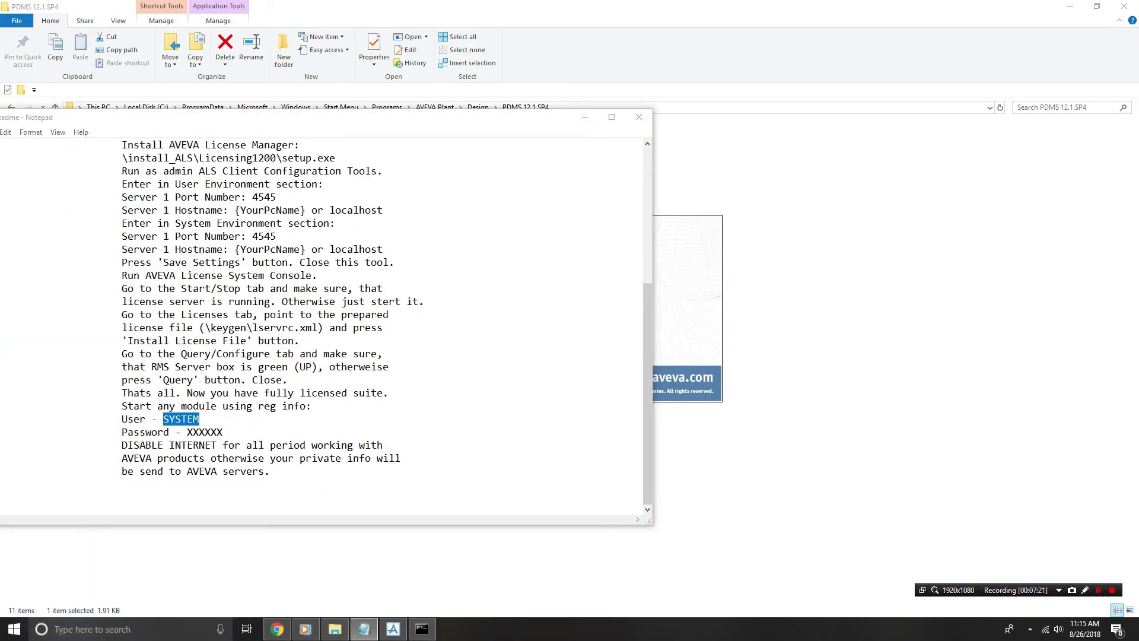
drag(187, 432, 251, 445)
click(638, 117)
View the version and licence information in the About PDMS dialog of Admin, and exit the module
double_click(564, 132)
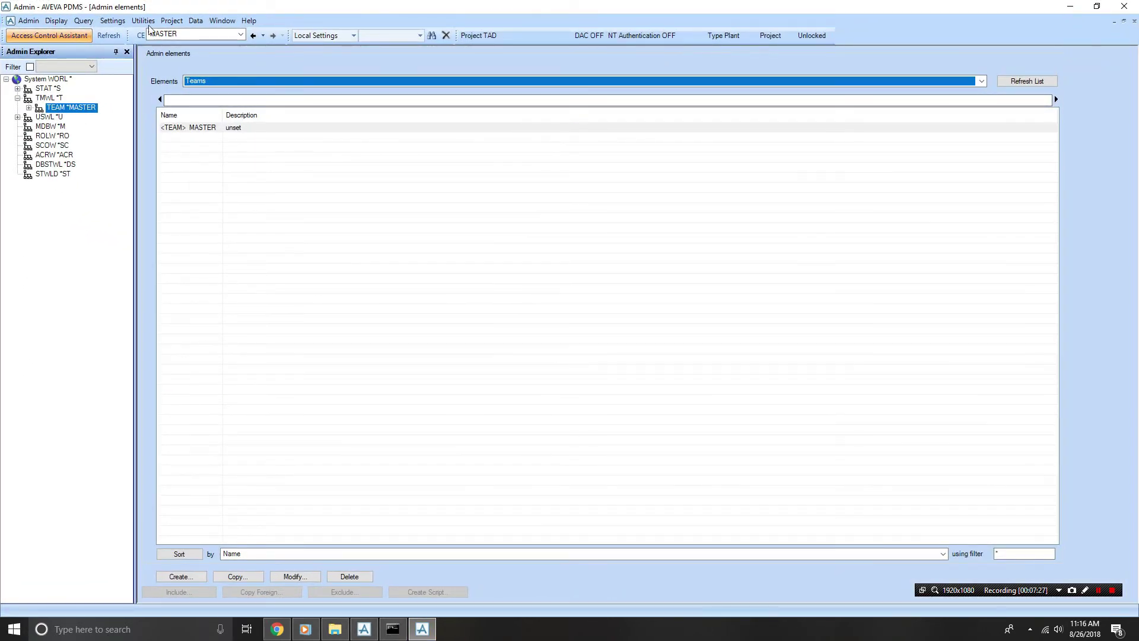
click(249, 21)
click(264, 61)
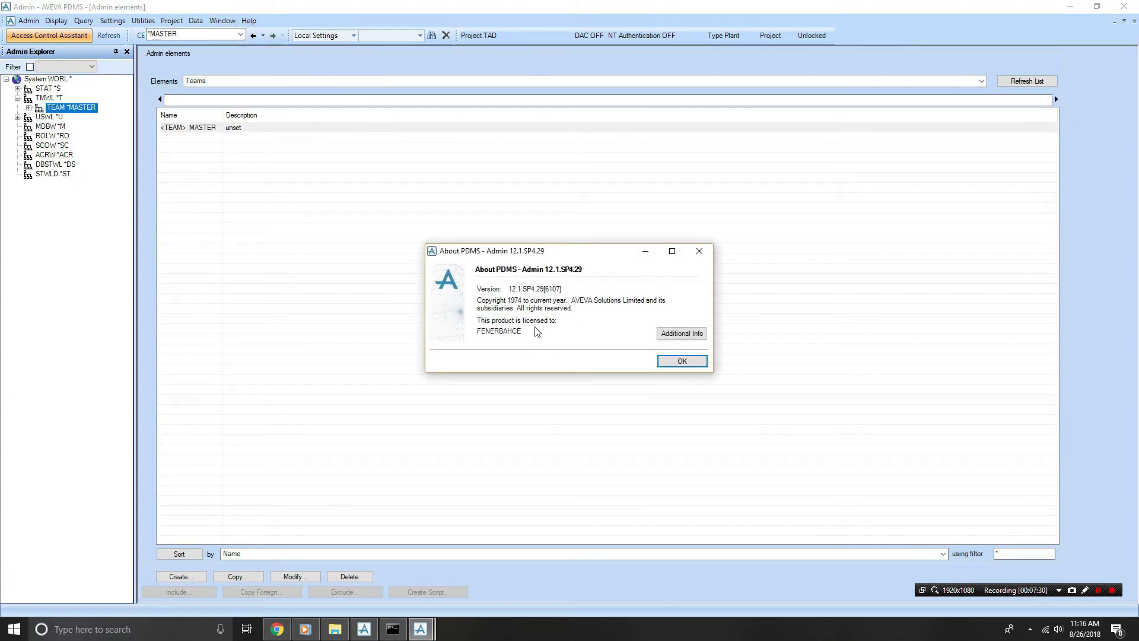
click(676, 360)
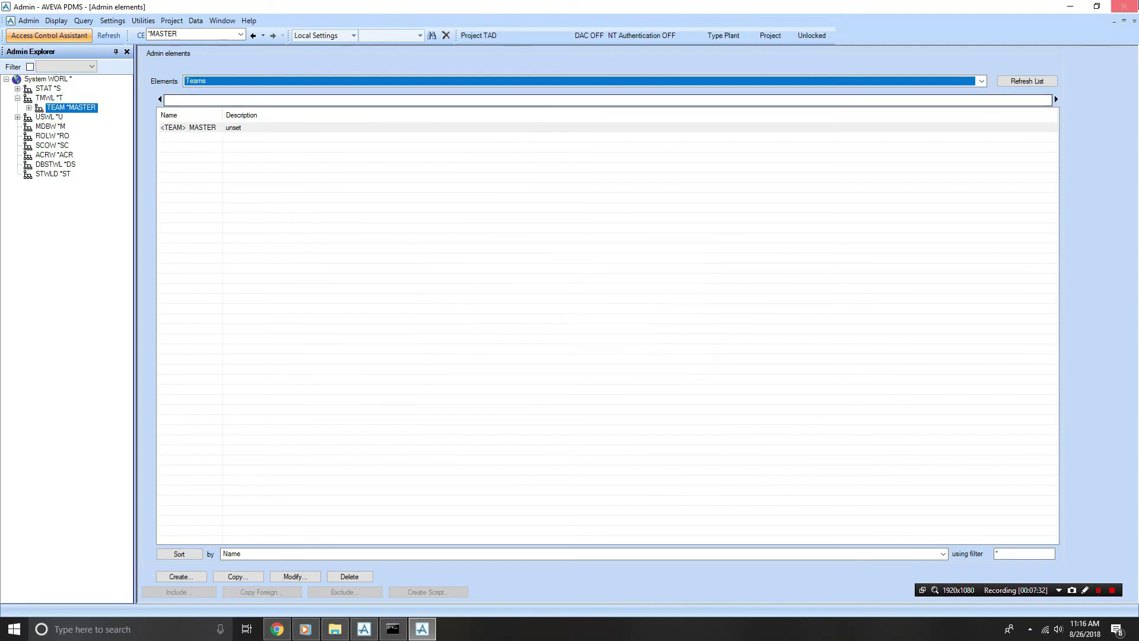
click(1124, 6)
click(564, 327)
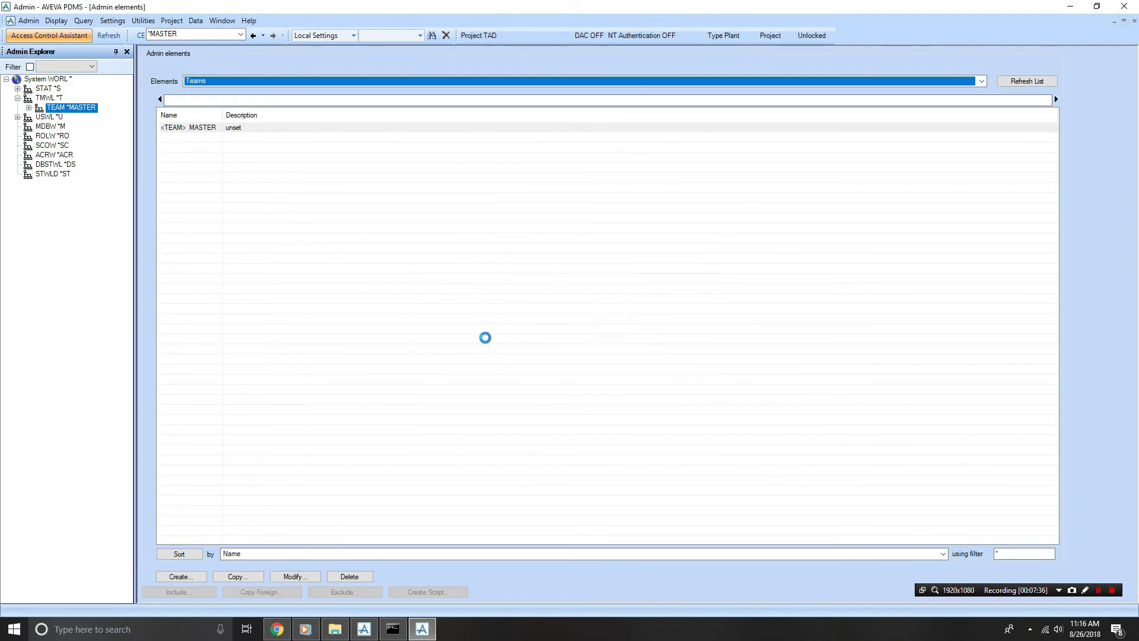